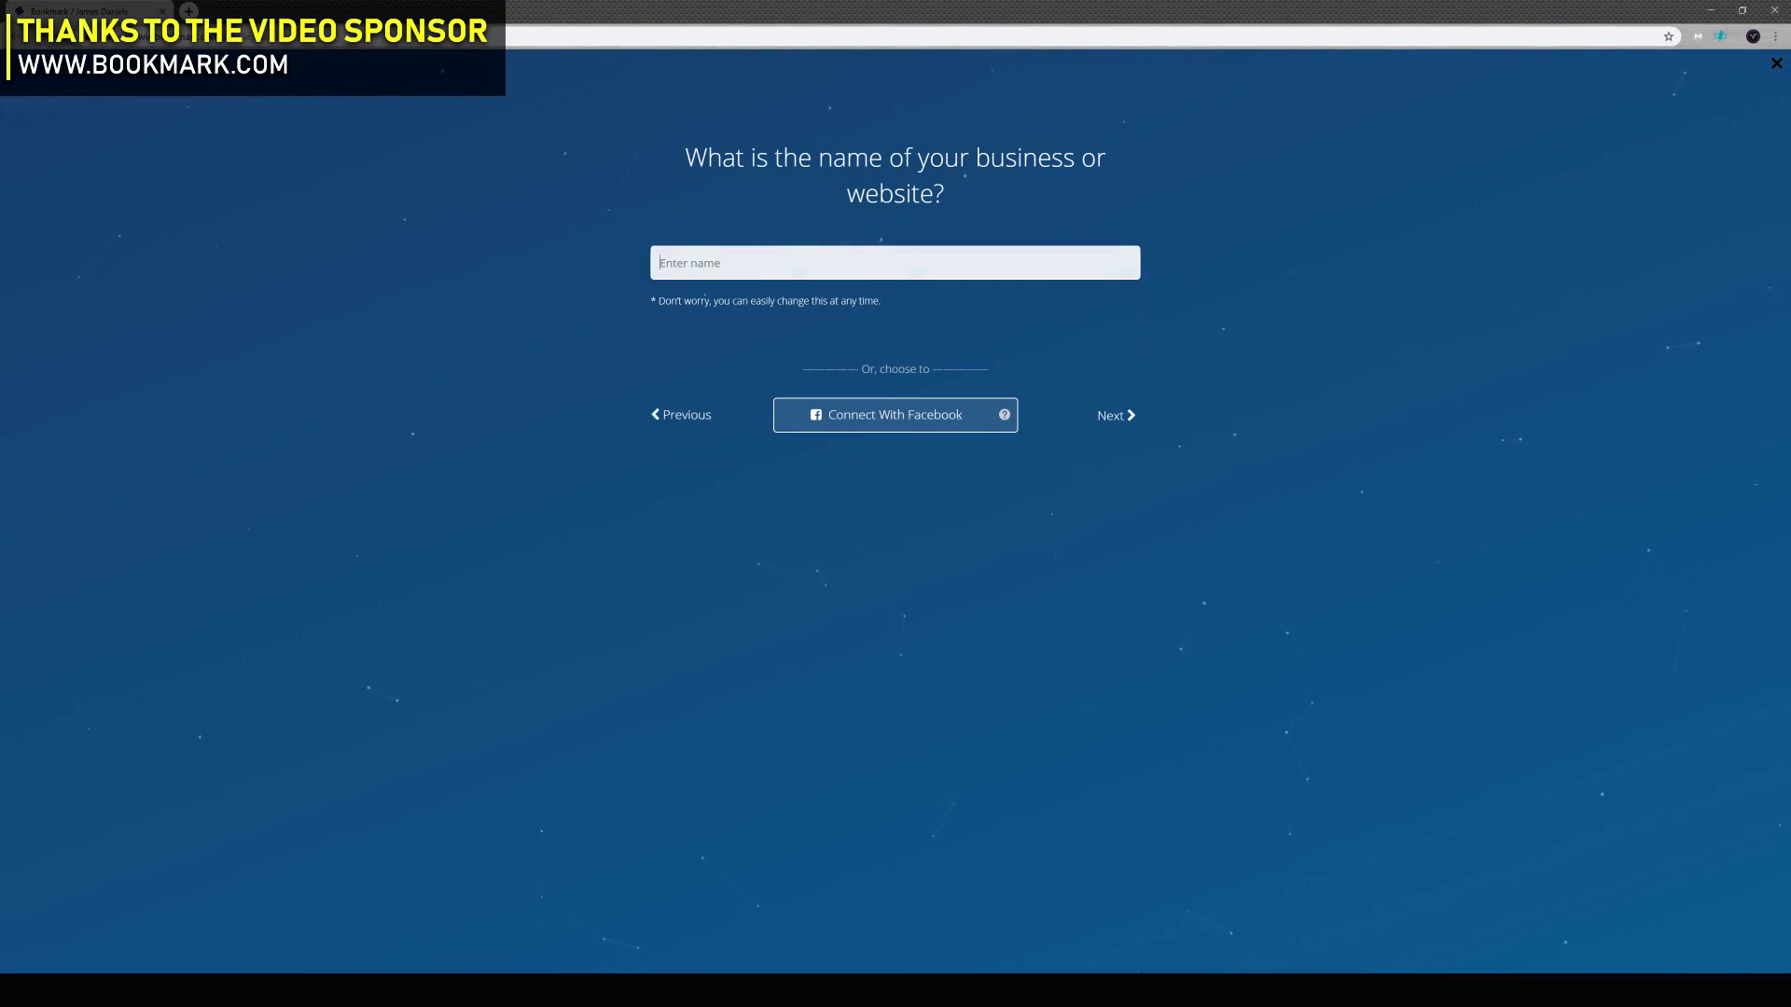
- Answer the wizard questions: enable an online store, decline existing websites, and upload the logo from Pictures
left_click(1116, 416)
left_click(887, 404)
left_click(1162, 466)
scroll(846, 428, "down", 10)
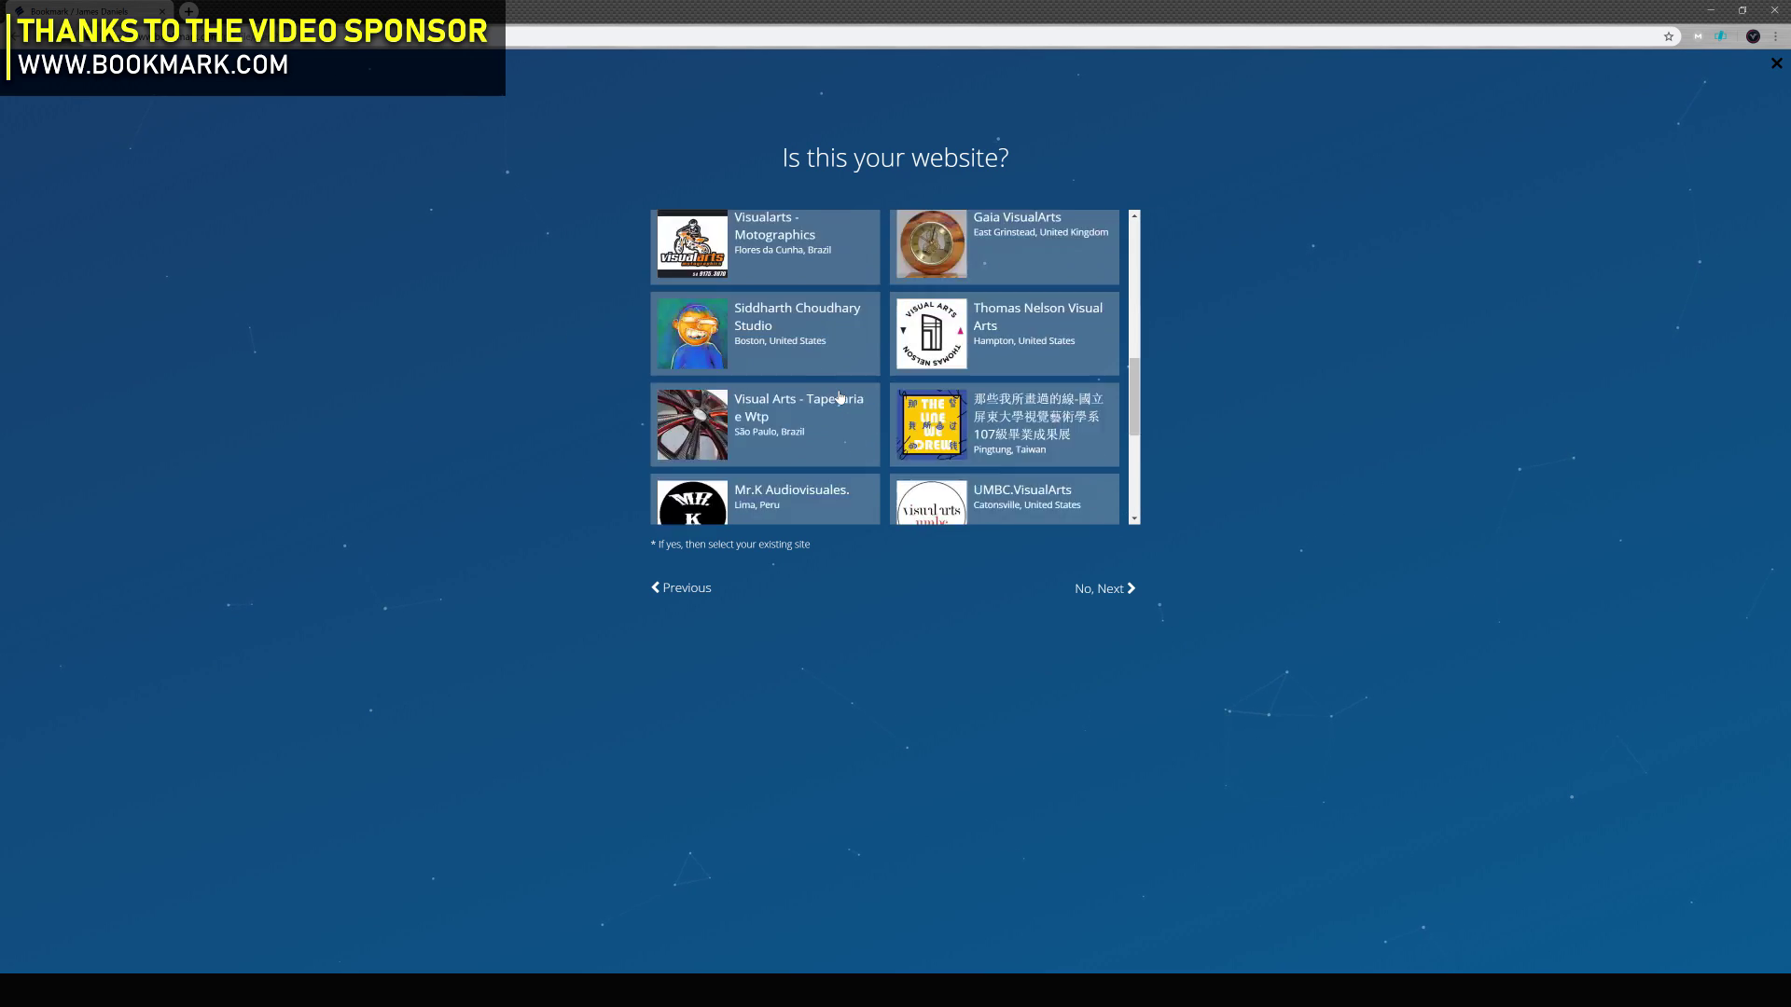
left_click(1091, 589)
left_click(709, 328)
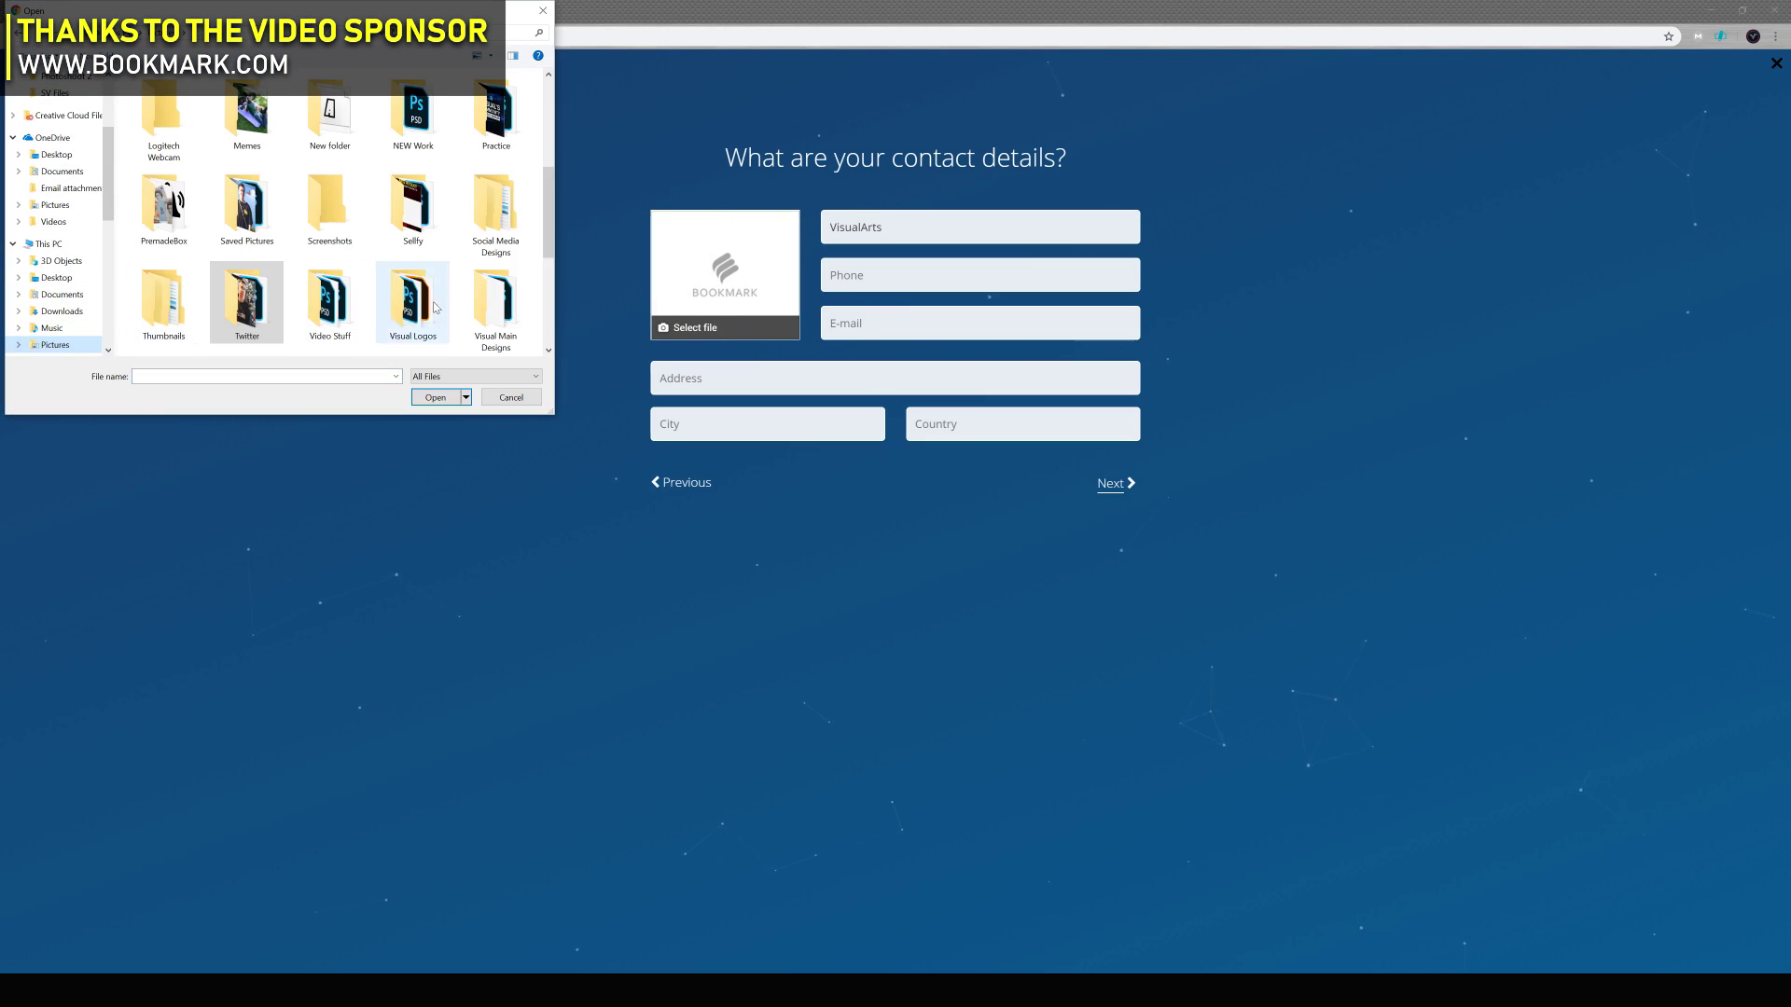
double_click(412, 114)
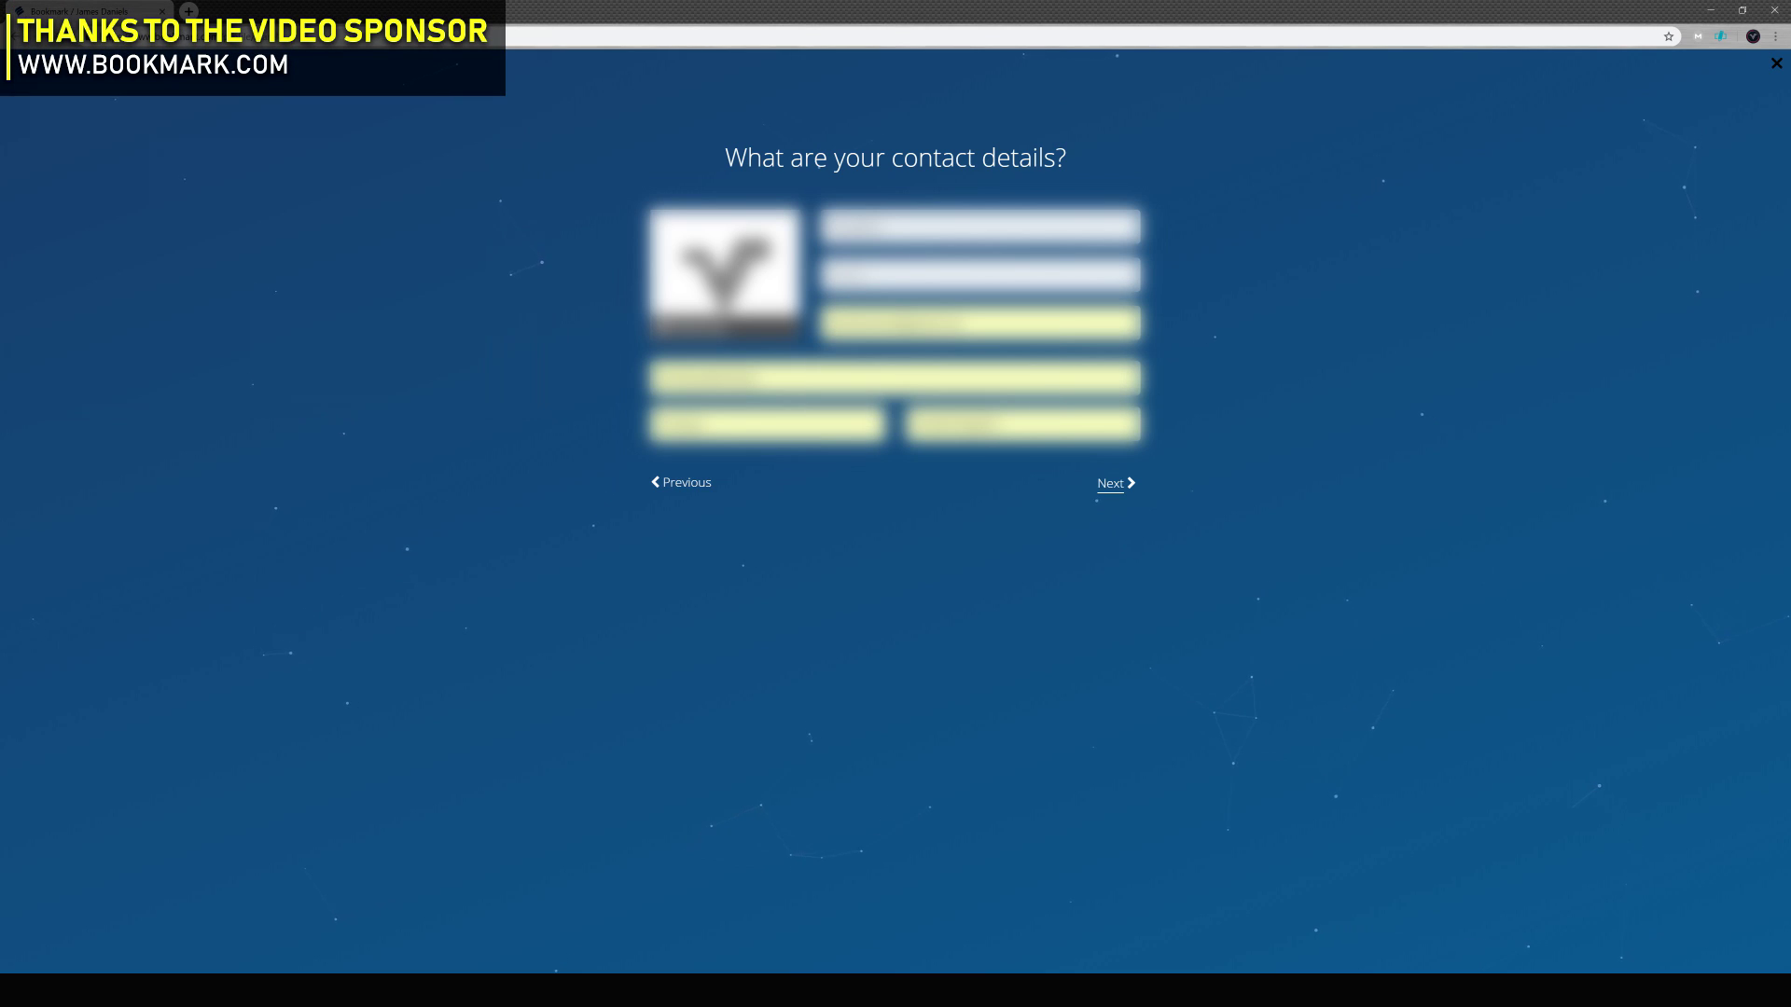
- Choose the Top Menu multi-page layout and two images, then generate the VisualArts website
left_click(1133, 484)
left_click(756, 434)
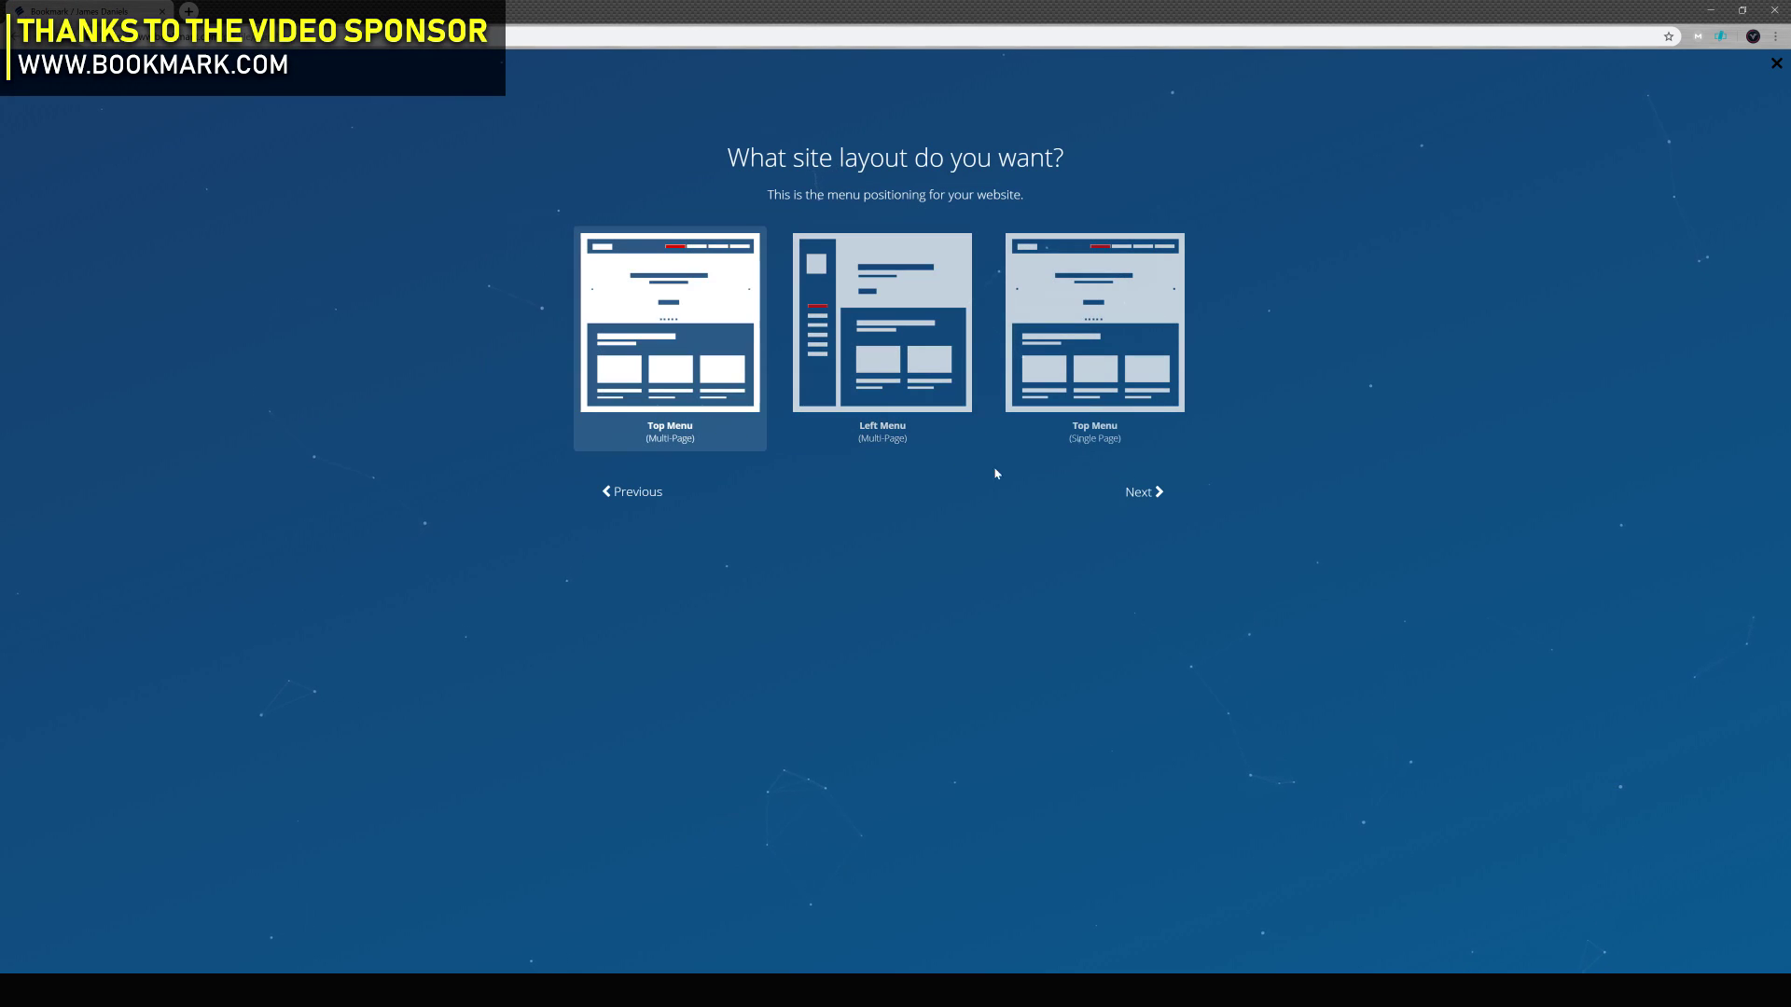
left_click(831, 245)
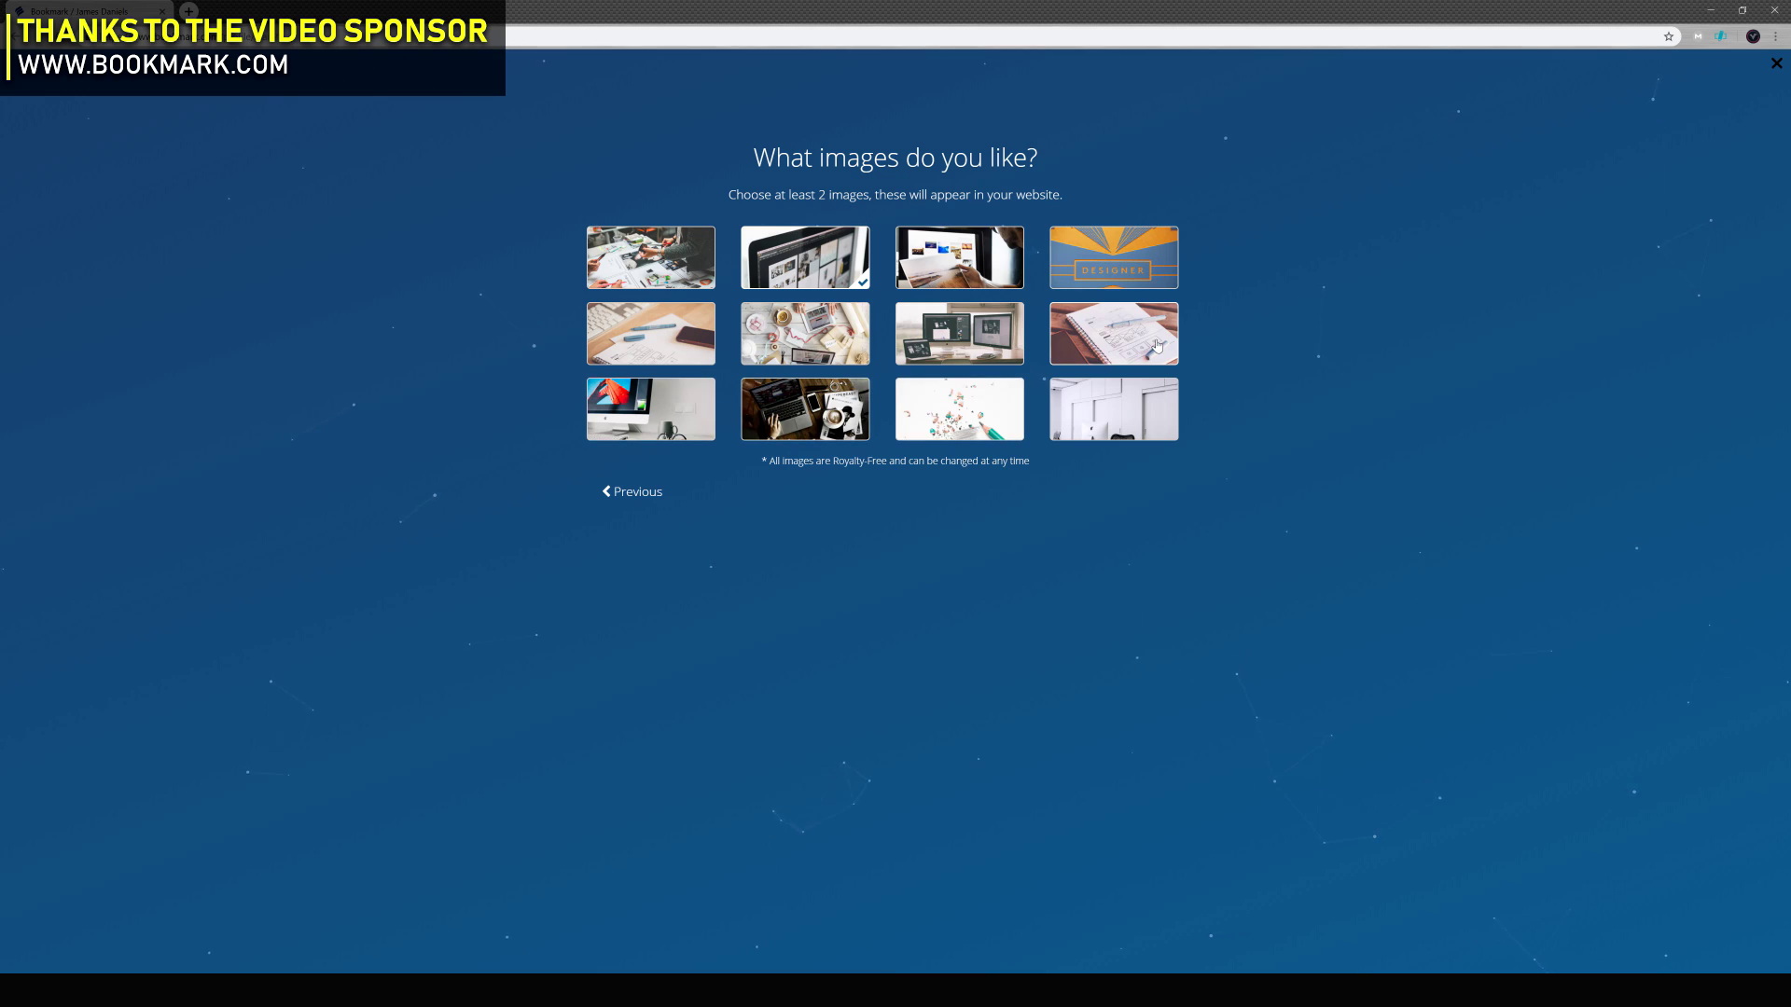
left_click(1124, 340)
left_click(1140, 494)
left_click(1134, 451)
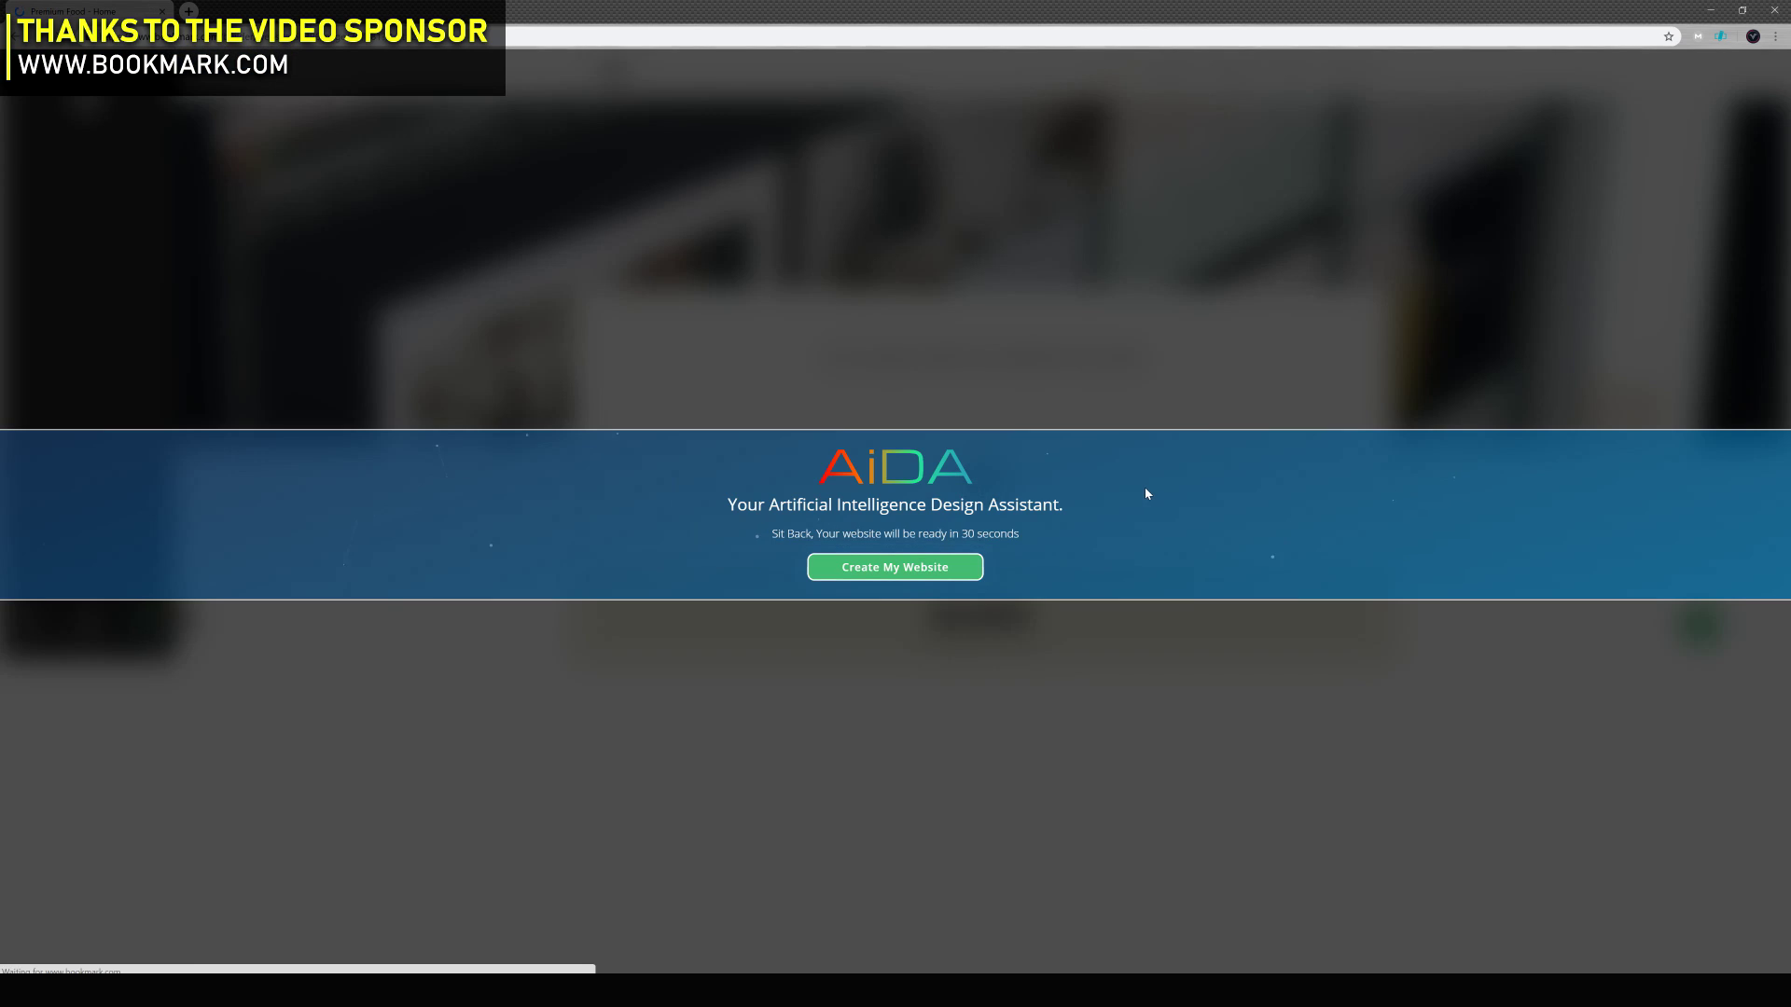
left_click(895, 567)
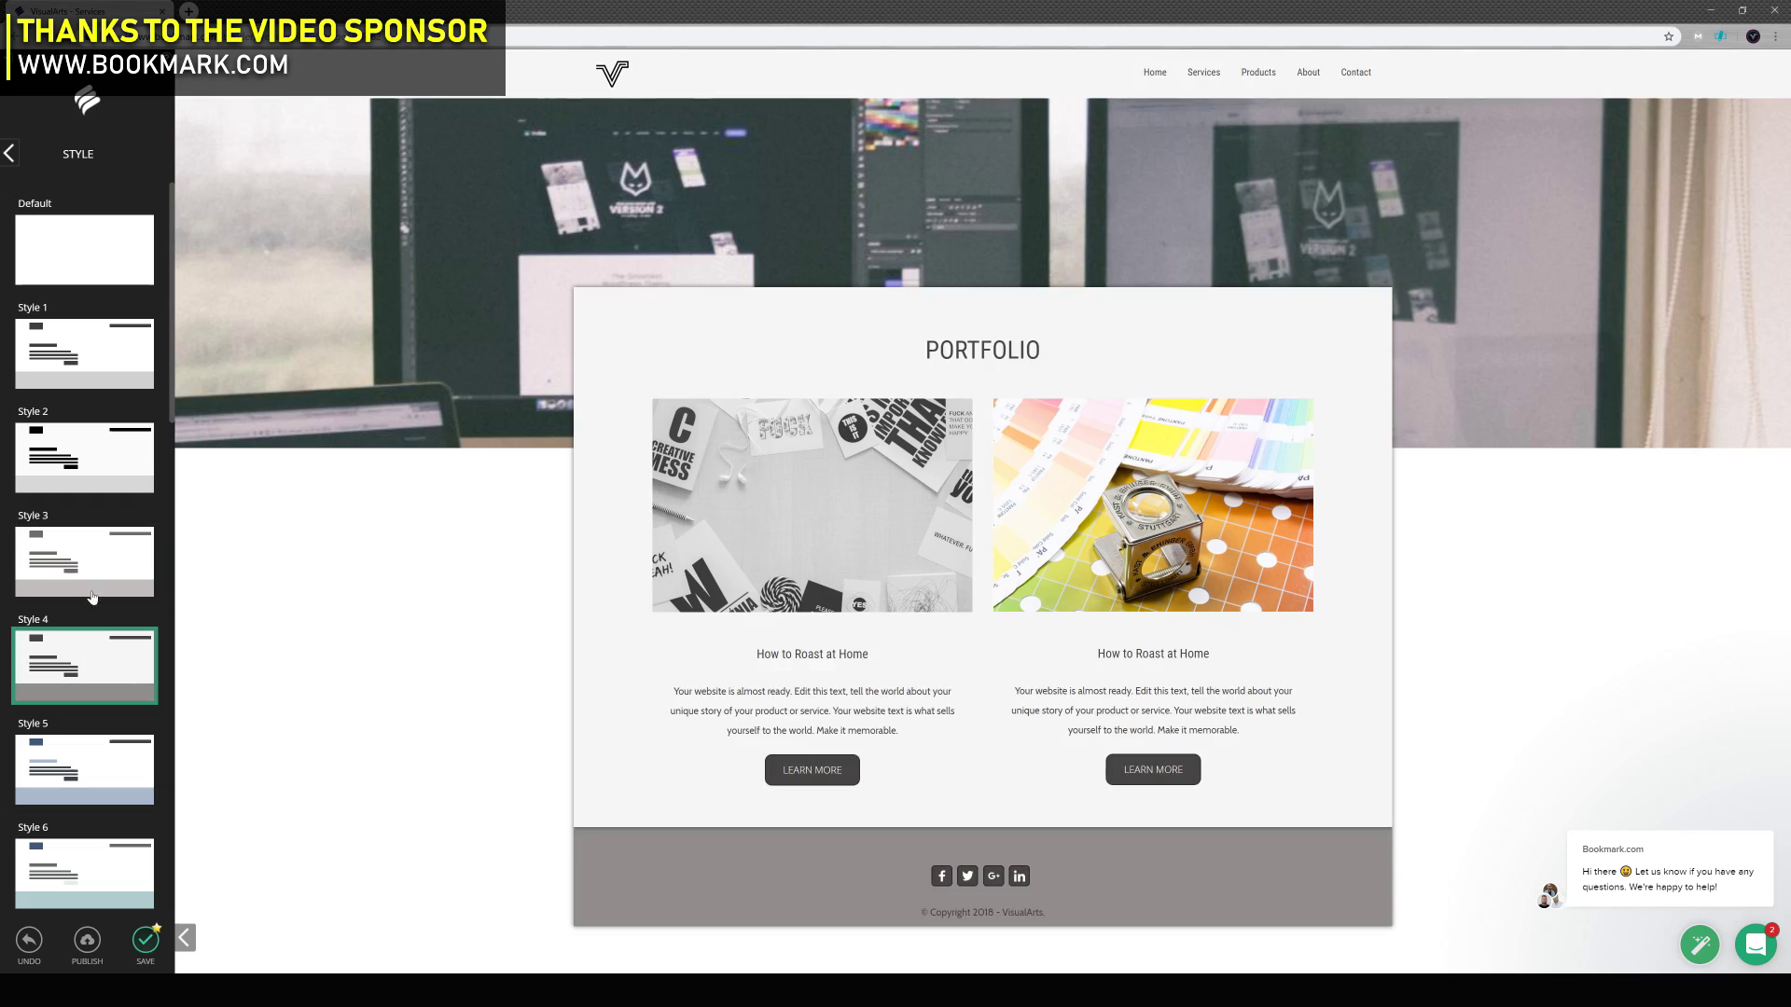
- Preview Style 3, apply Style 4 to the VisualArts site, and save the page
left_click(92, 597)
left_click(95, 640)
left_click(145, 941)
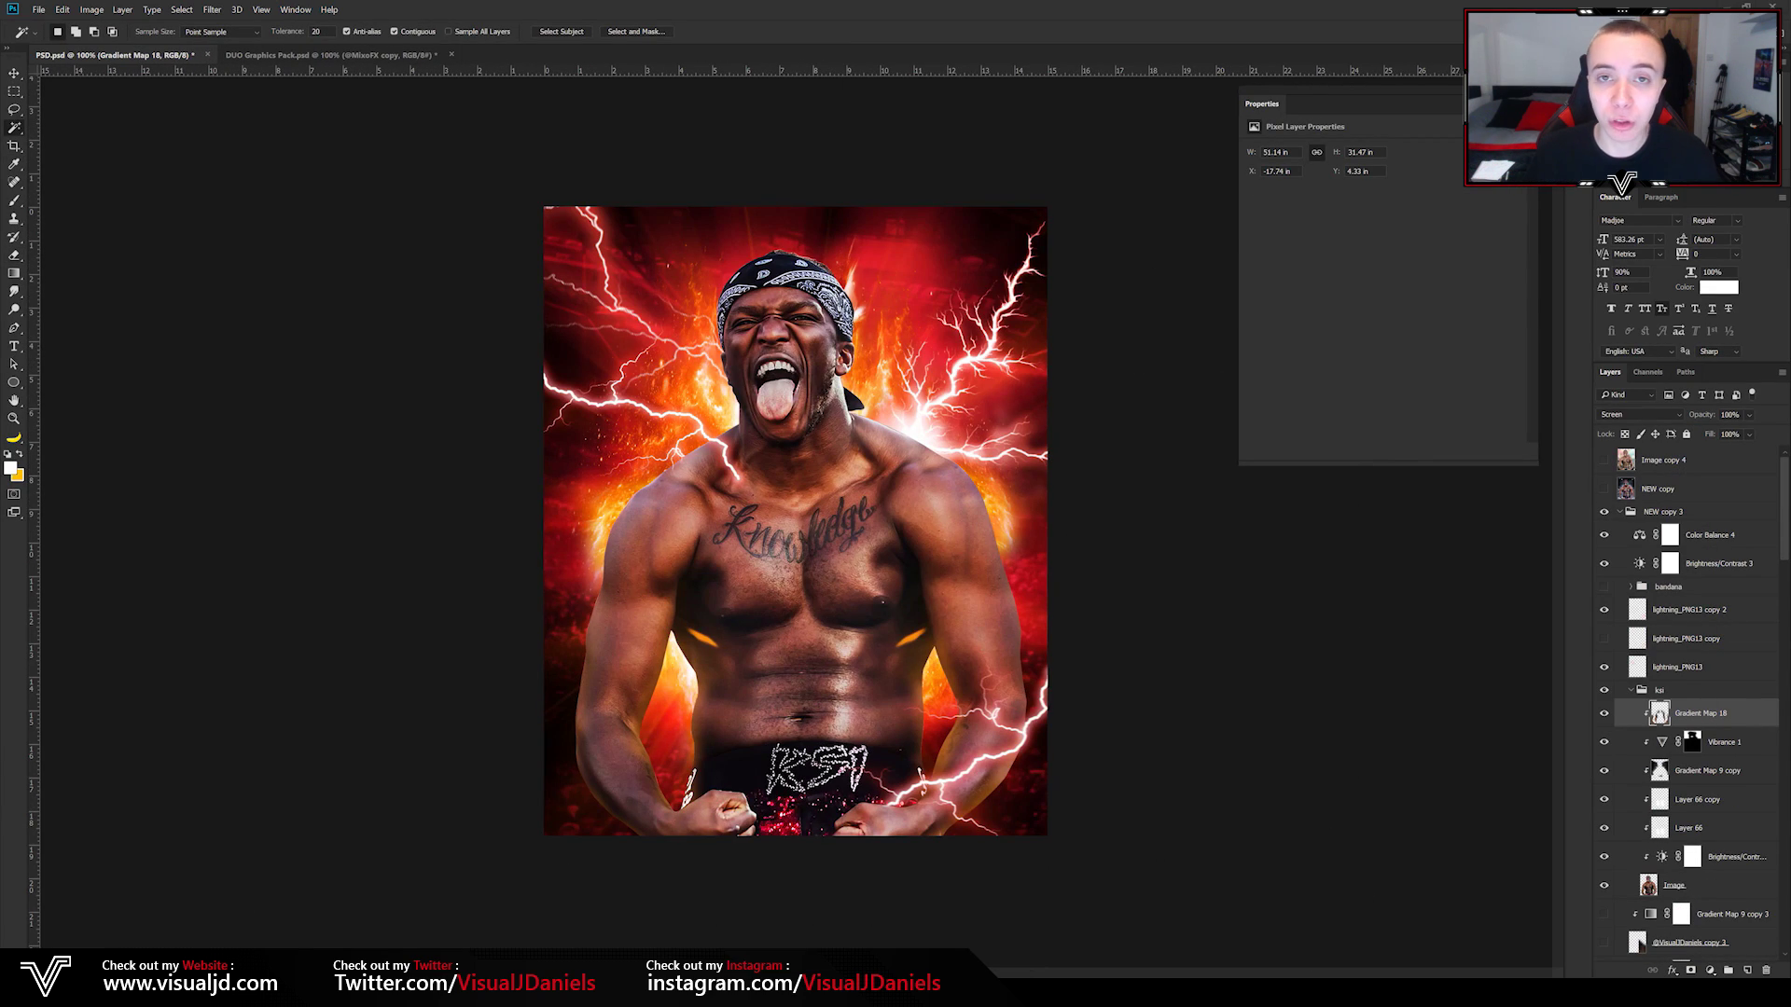
- Zoom out on the fighter poster canvas
key("ctrl+minus")
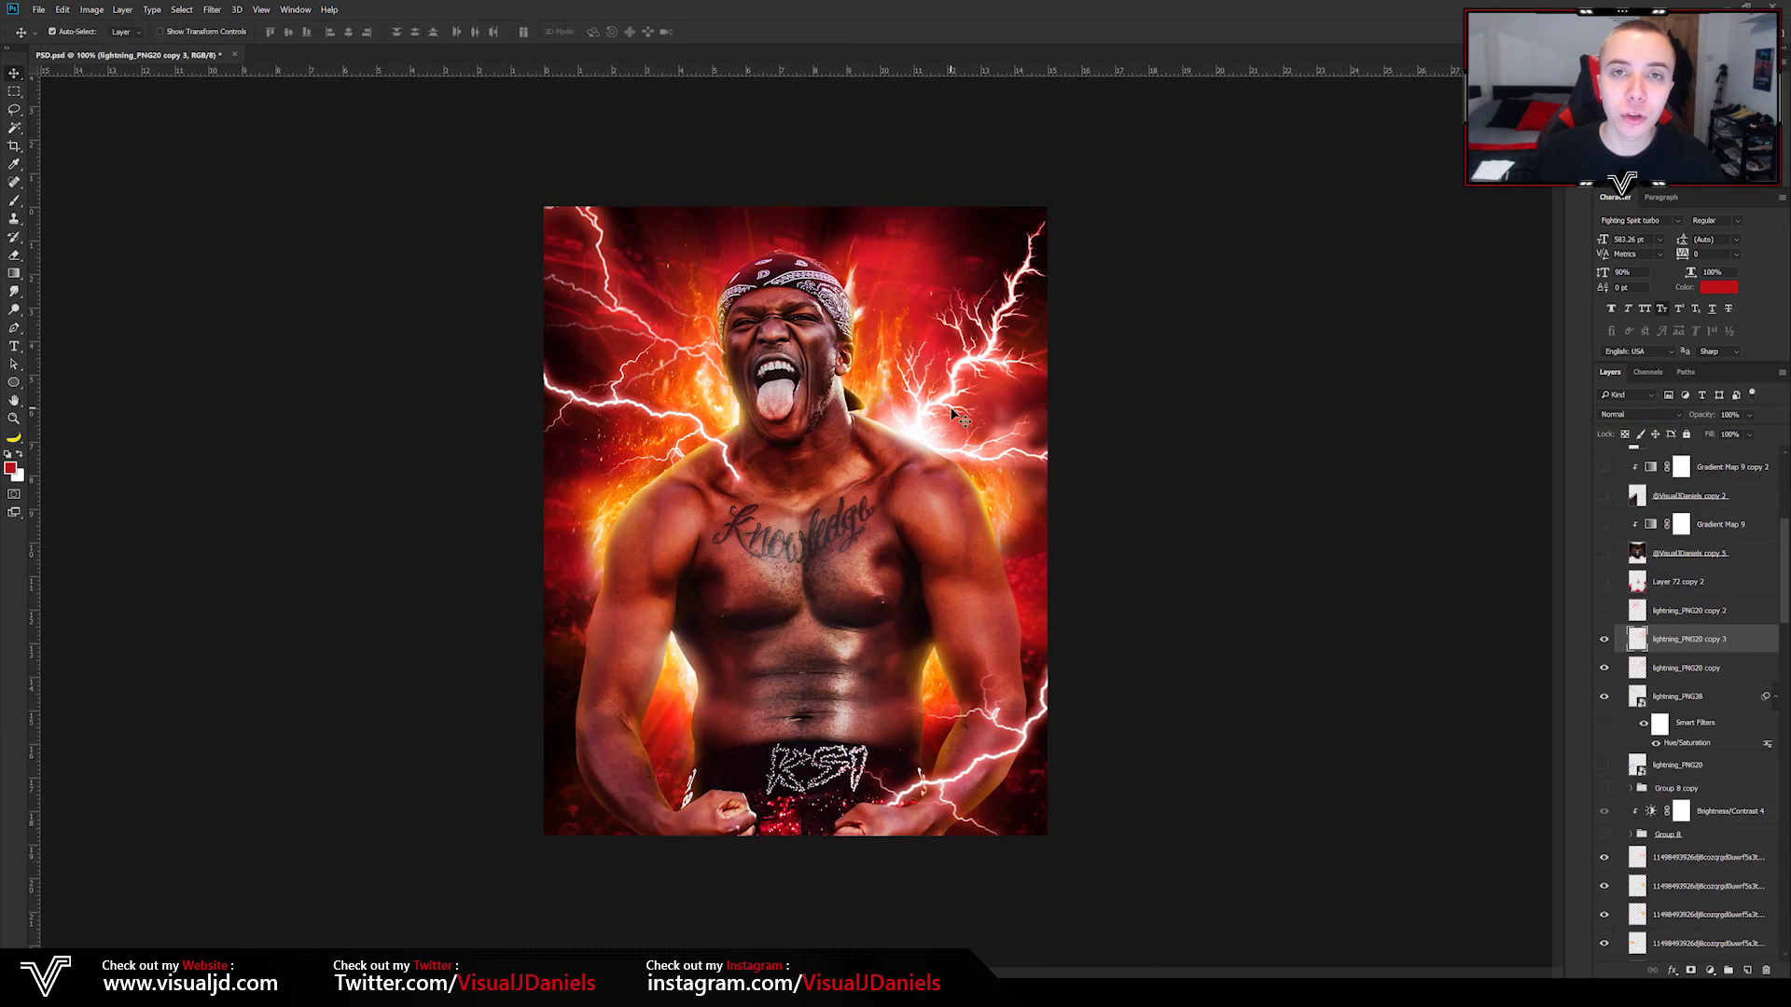
- Select the background copy layer and drag the font file into the poster's project folder
scroll(1650, 640, "down", 10)
left_click(1653, 610)
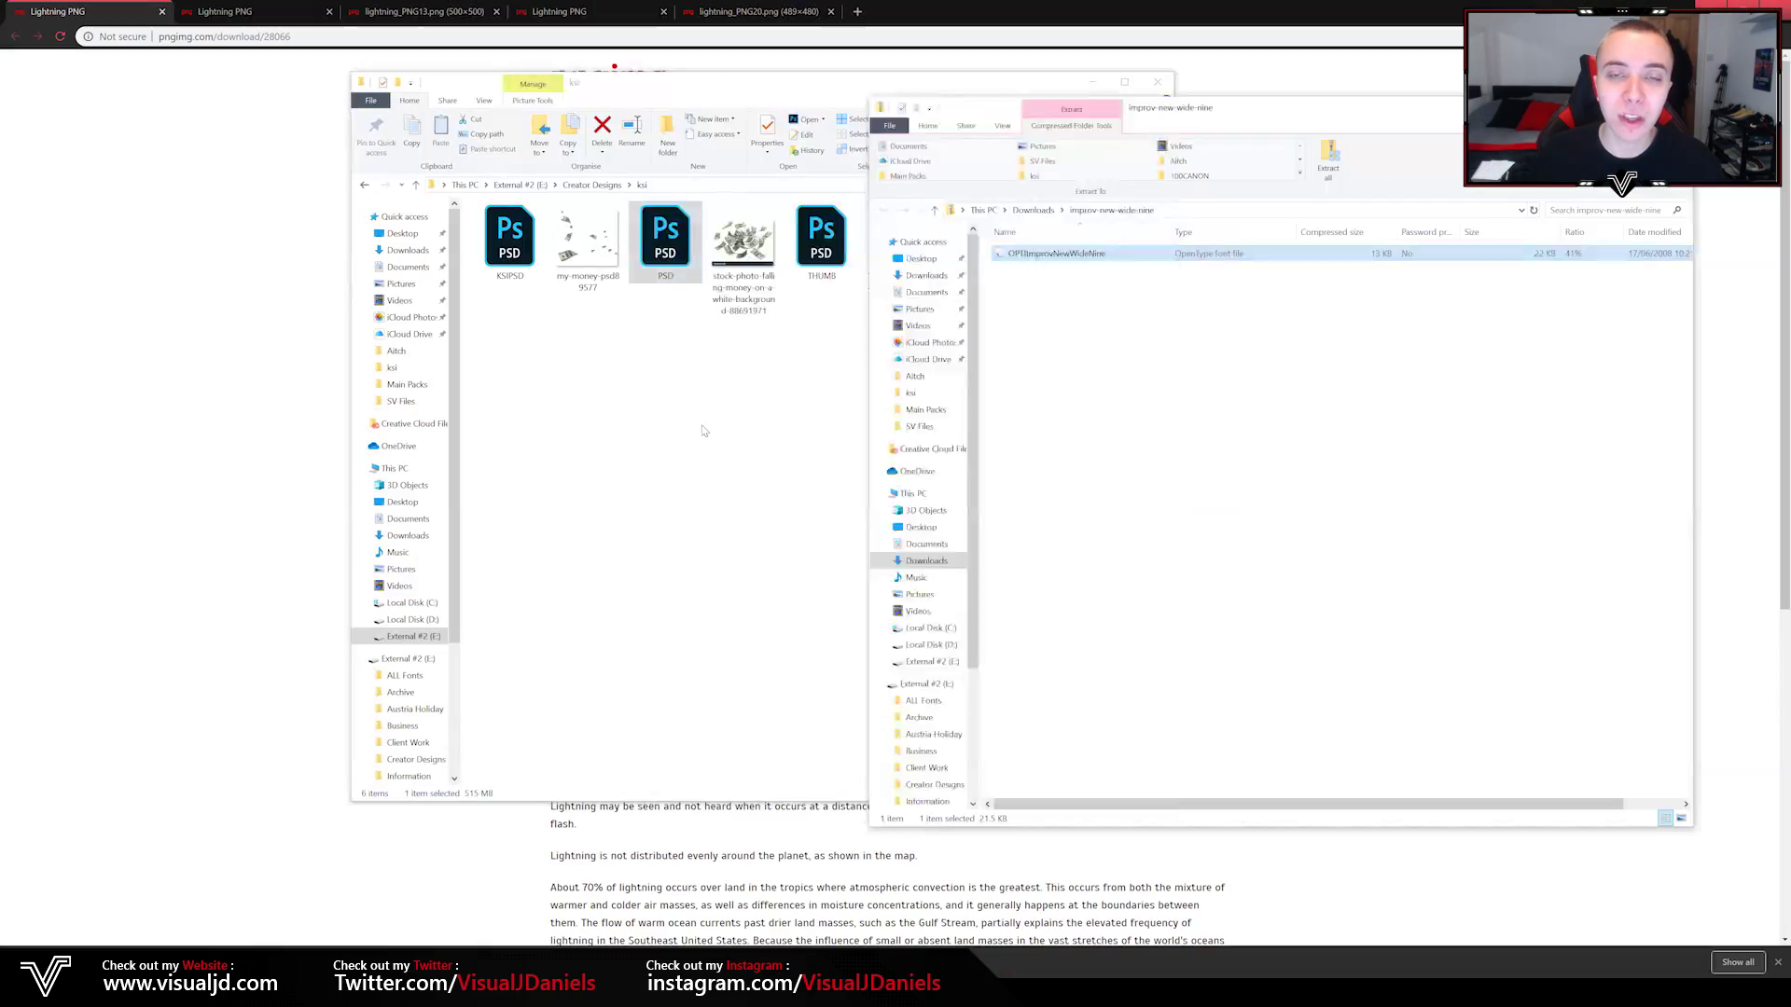
left_click_drag(970, 249, 703, 430)
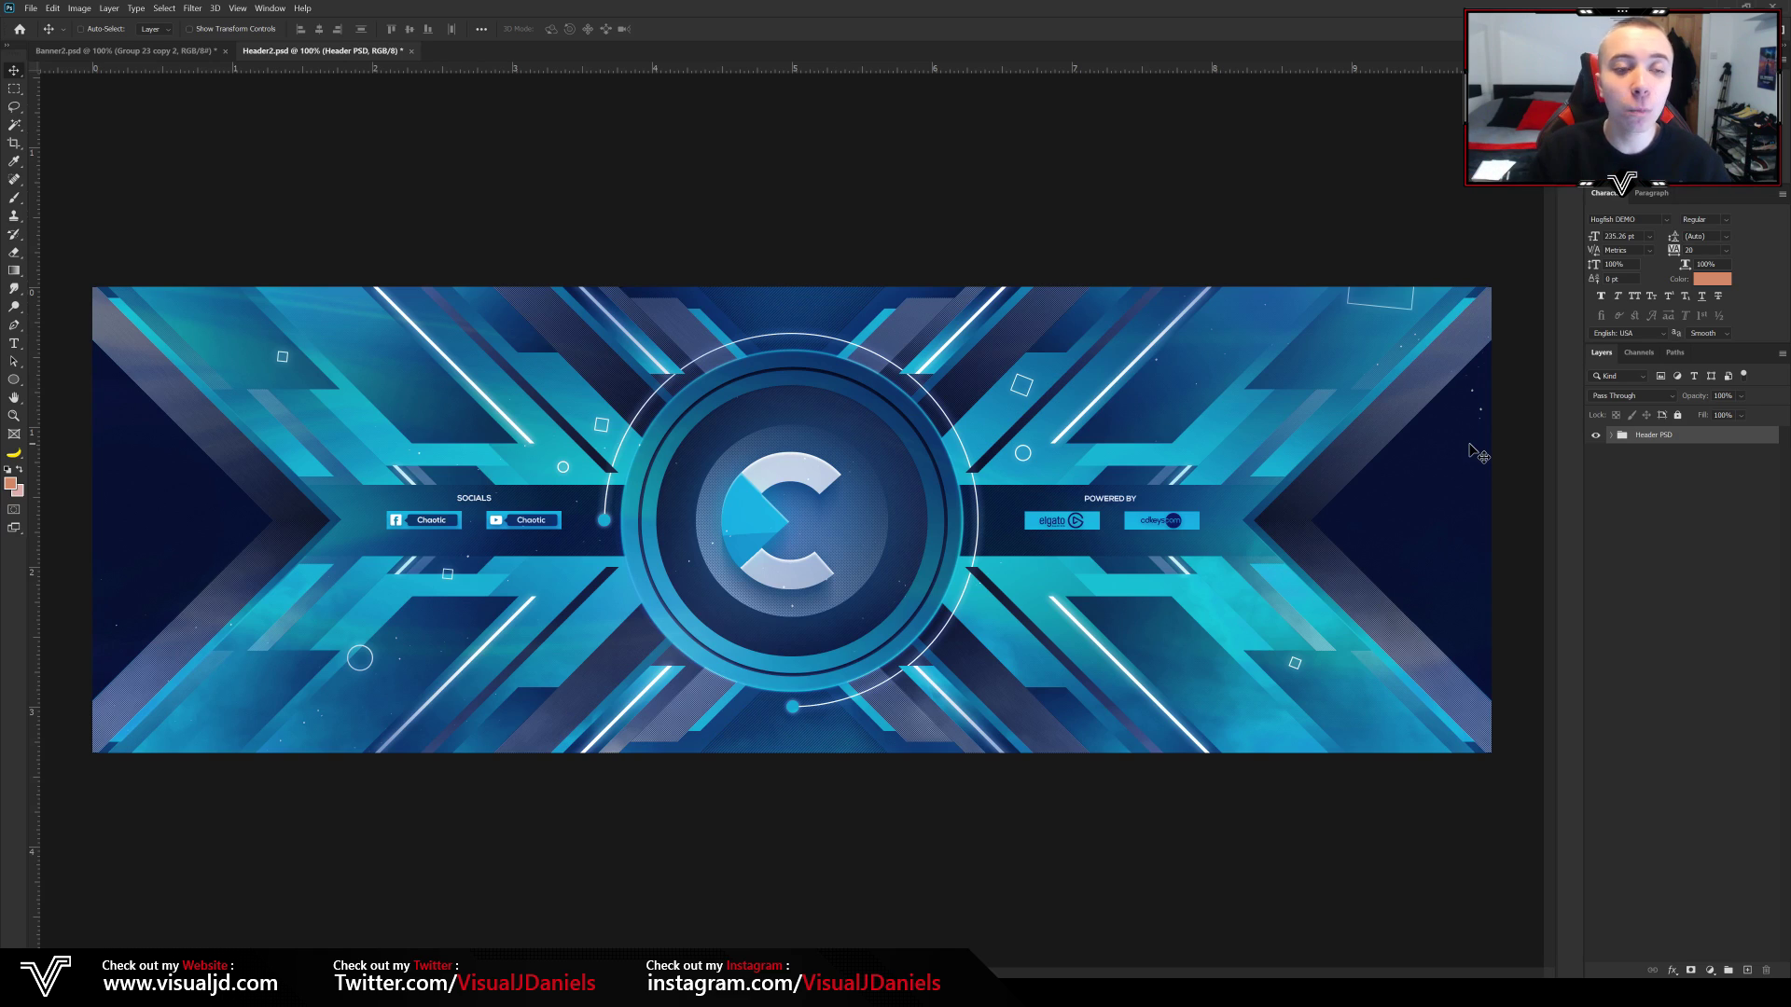
- Select the banner's layers from Group 6 down inside Header PSD and gather them into a new group
left_click(1611, 436)
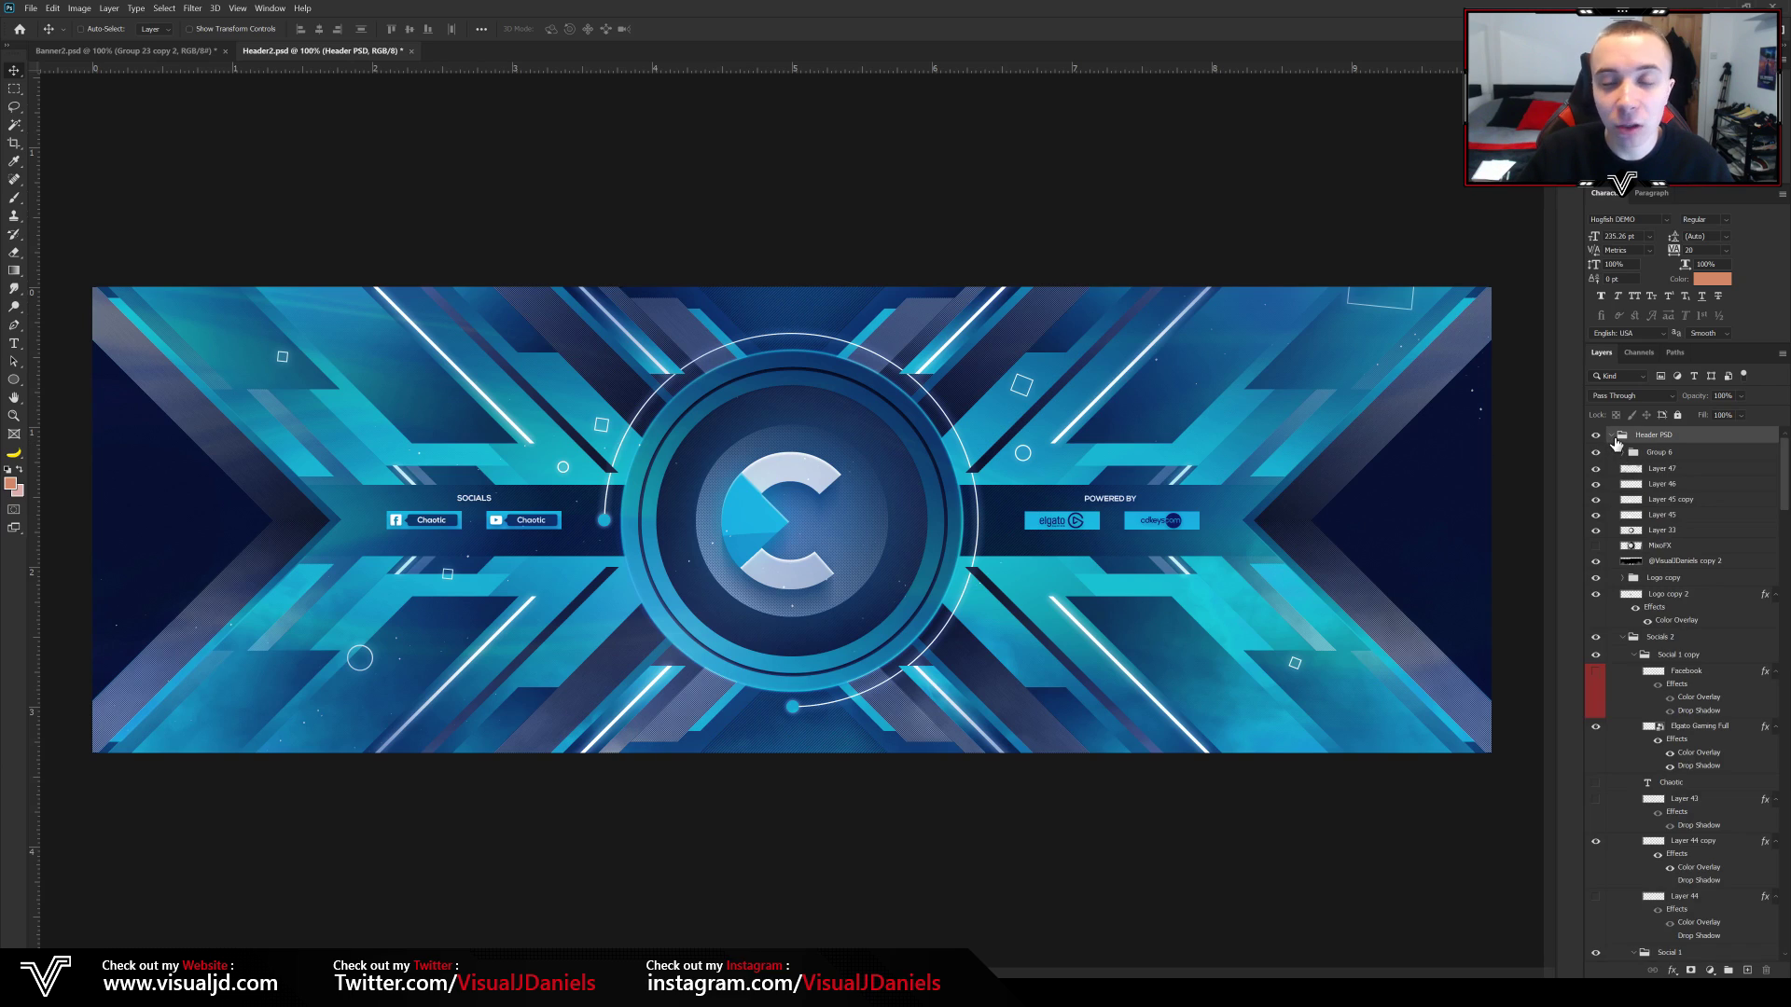
left_click(1614, 437)
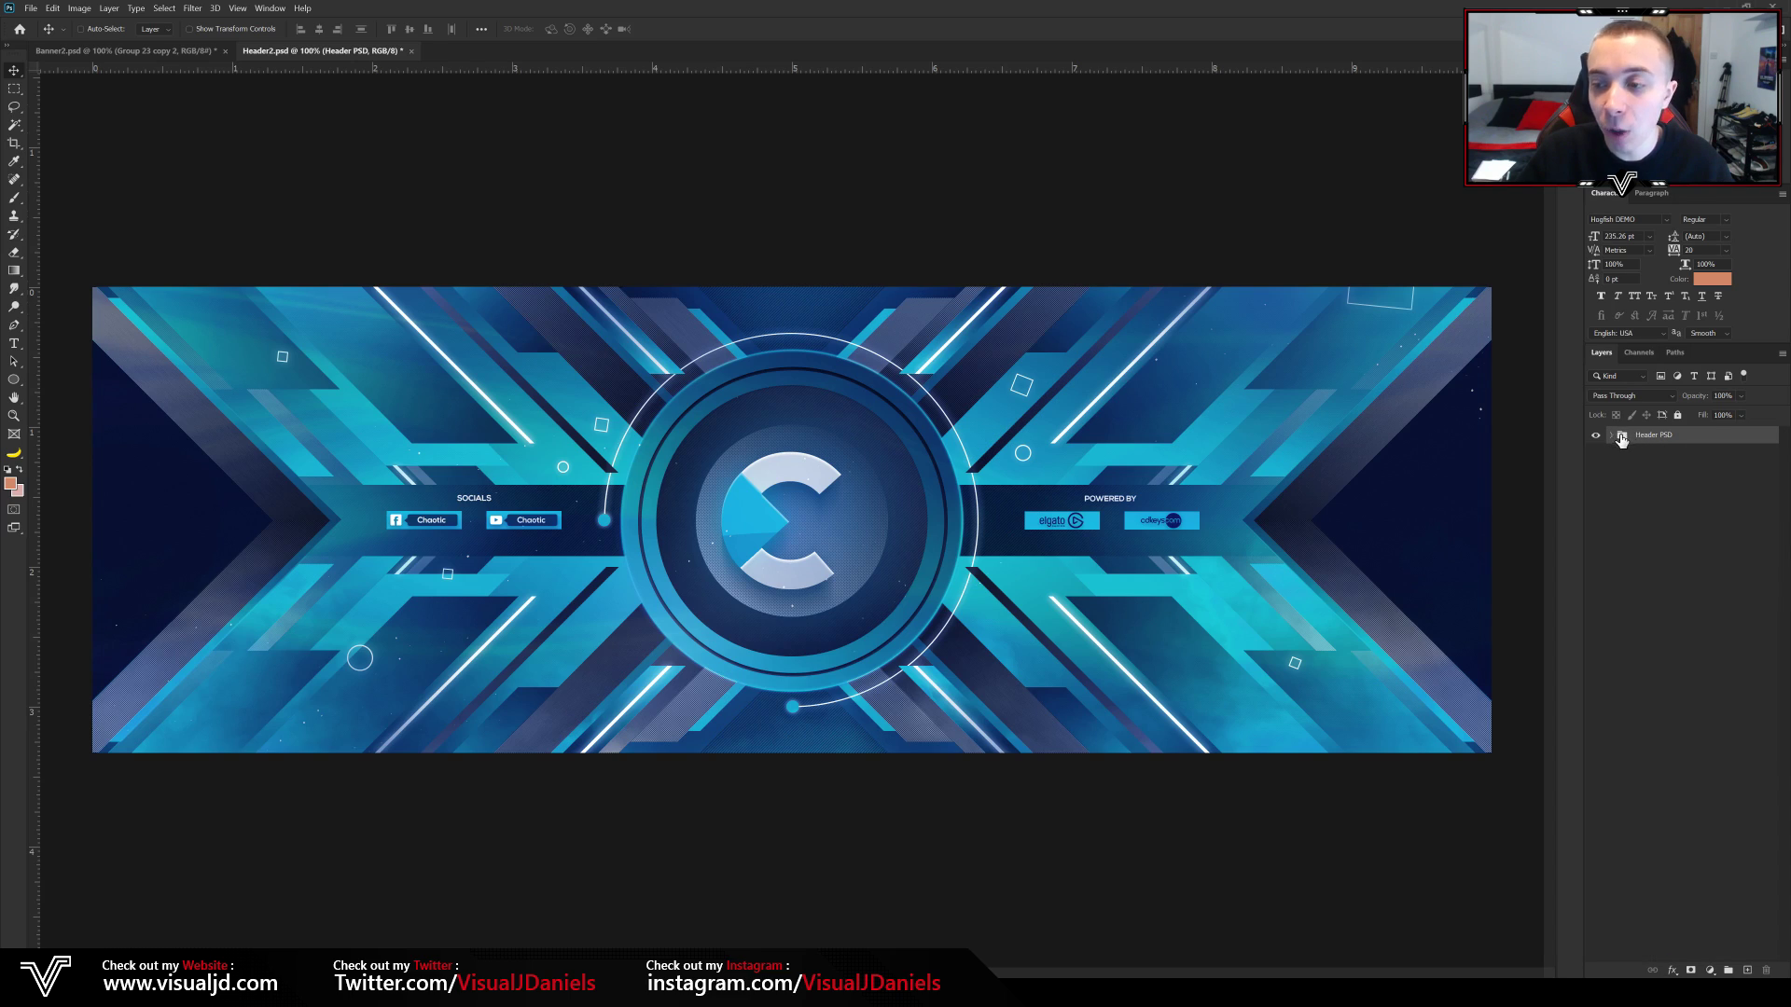
left_click(1619, 437)
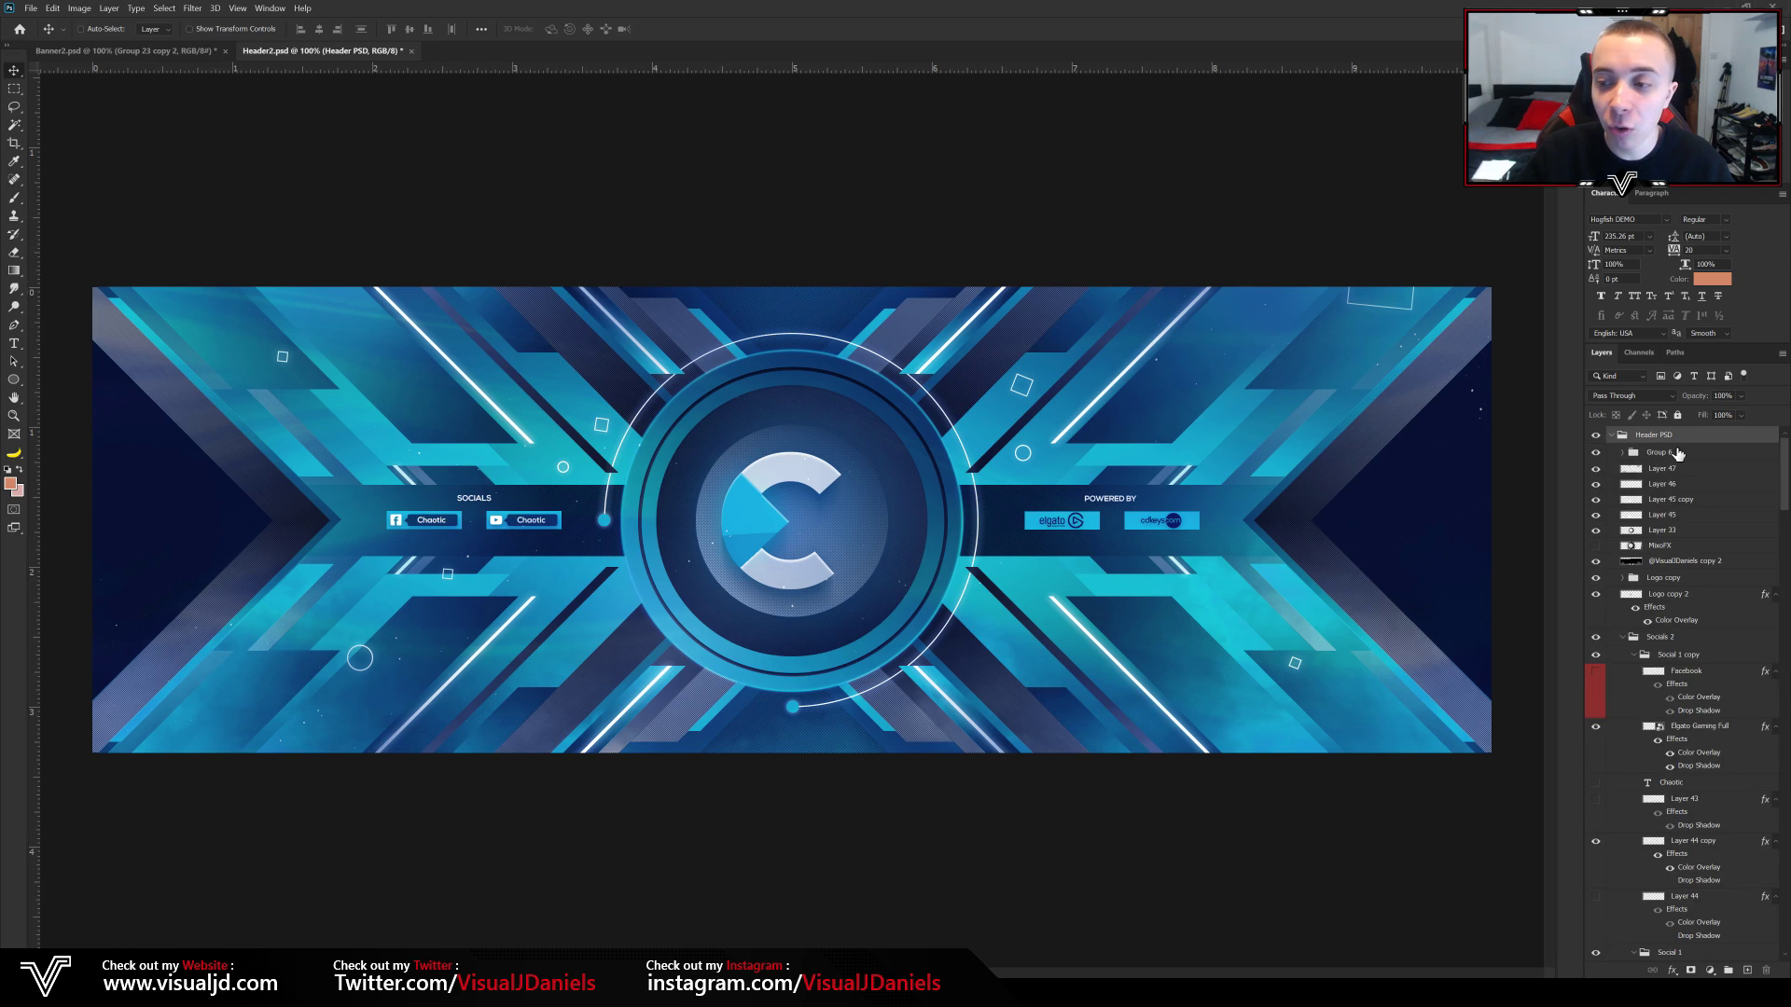
left_click(1678, 453)
left_click_drag(1784, 467, 1784, 921)
left_click(1700, 936, "shift")
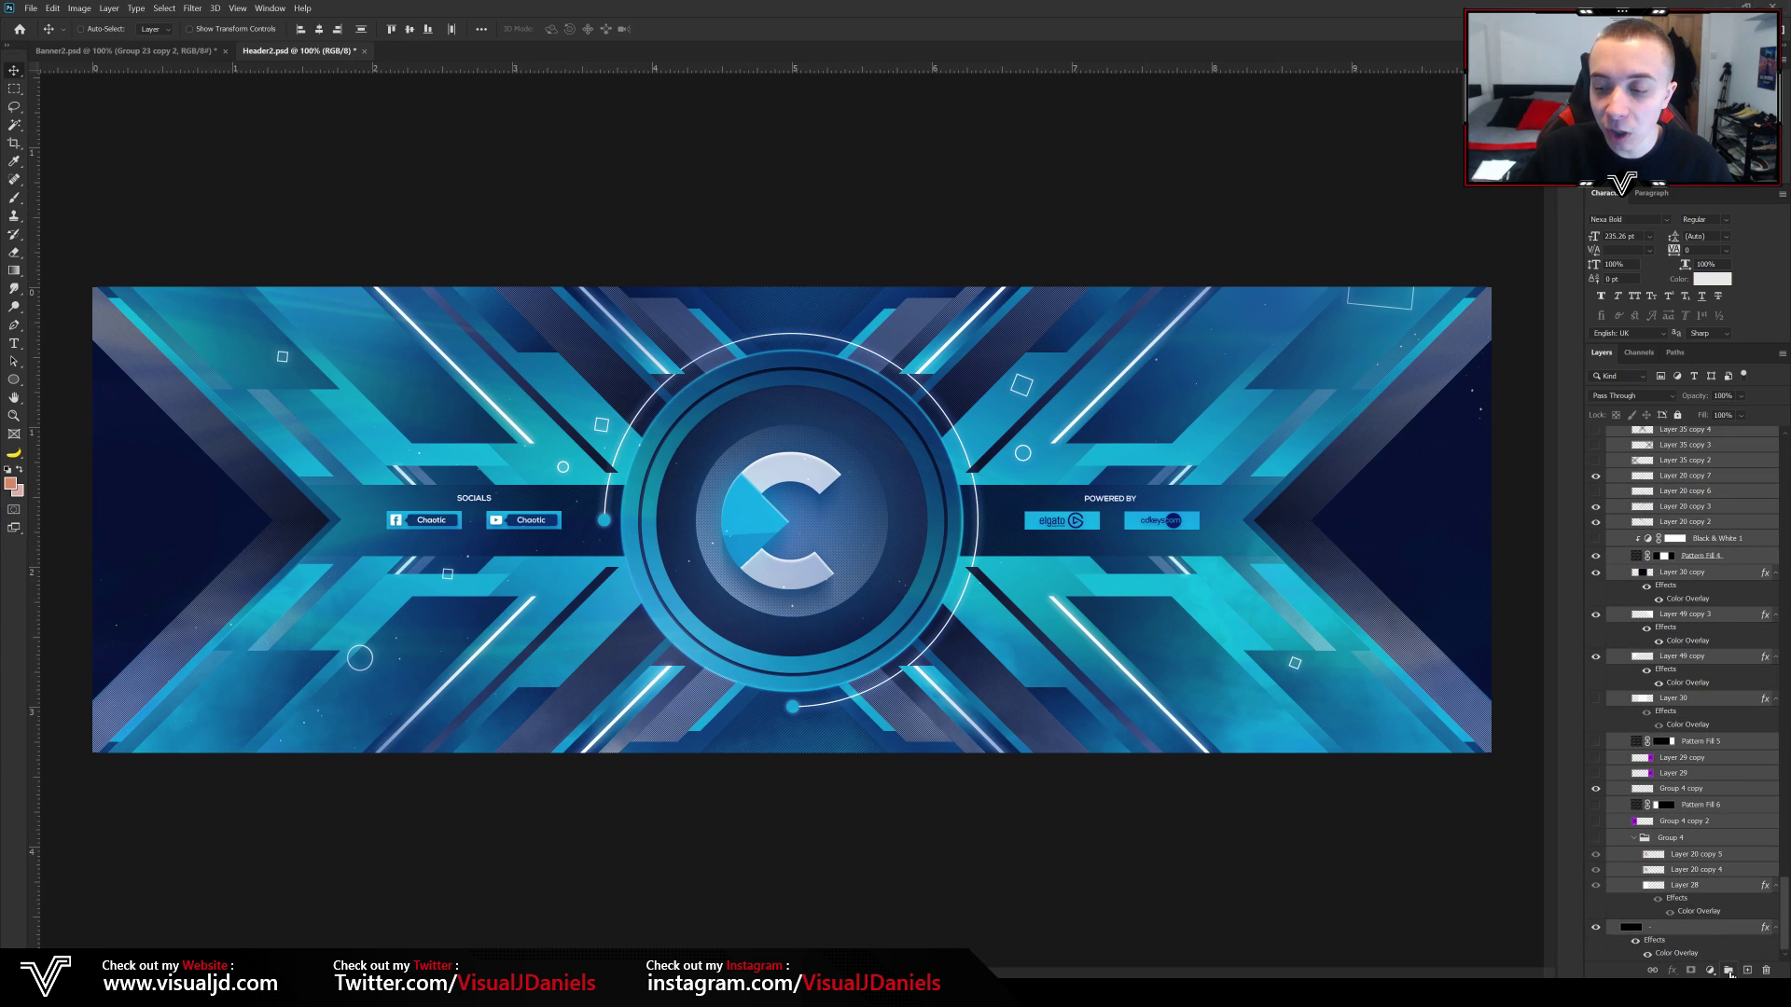
left_click(1728, 973)
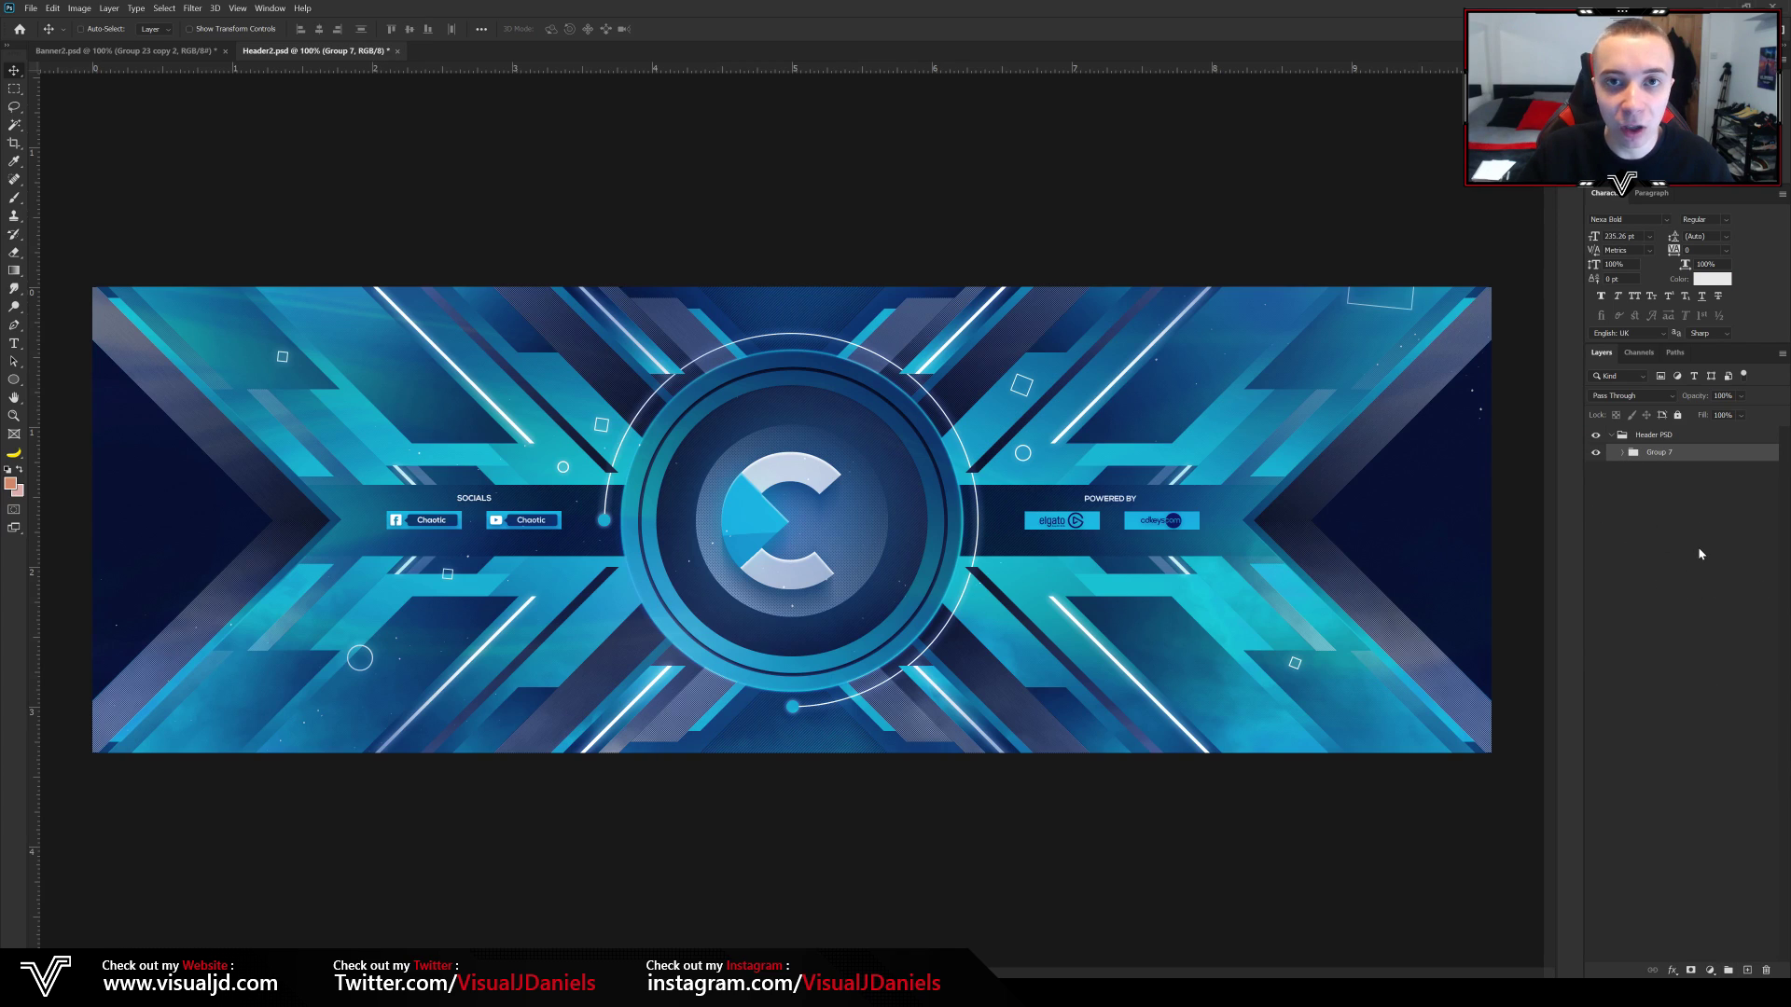
- Collapse and select the Header PSD group, then duplicate it with Ctrl+J
left_click(1611, 435)
left_click(1728, 438)
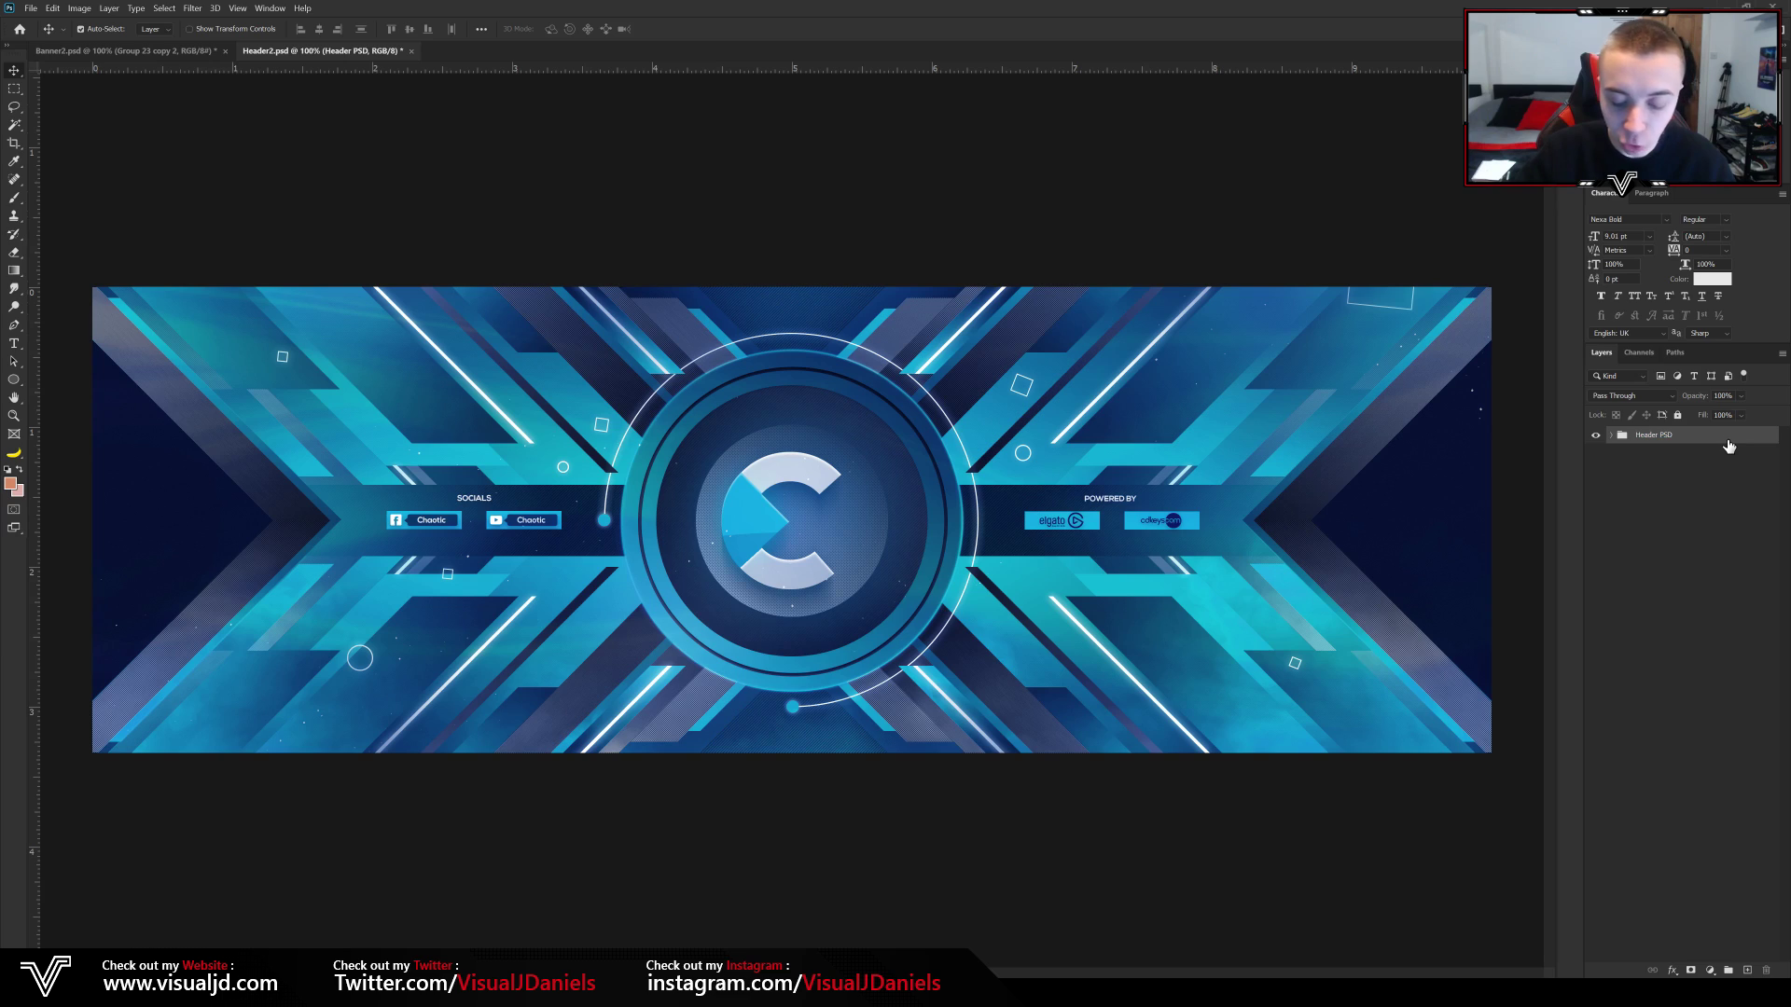
key("ctrl+j")
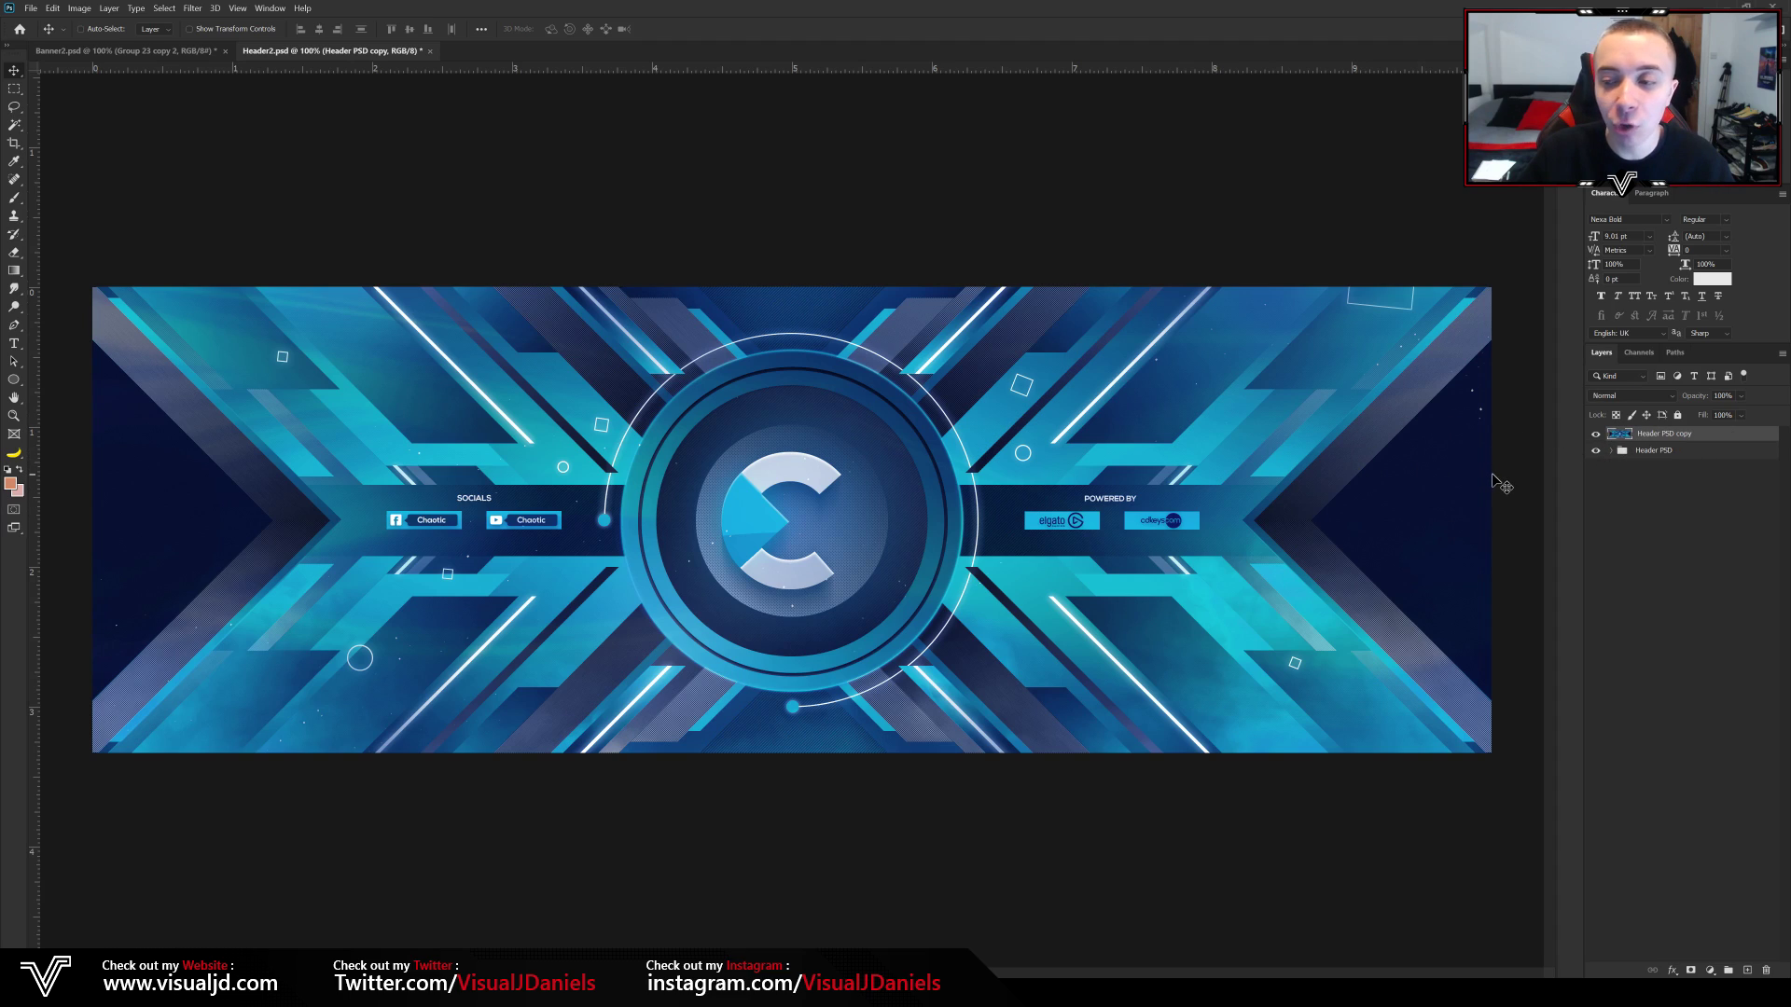
- Marquee-select the entire banner and copy it onto a new layer, Layer 53, with Layer via Copy
key("m")
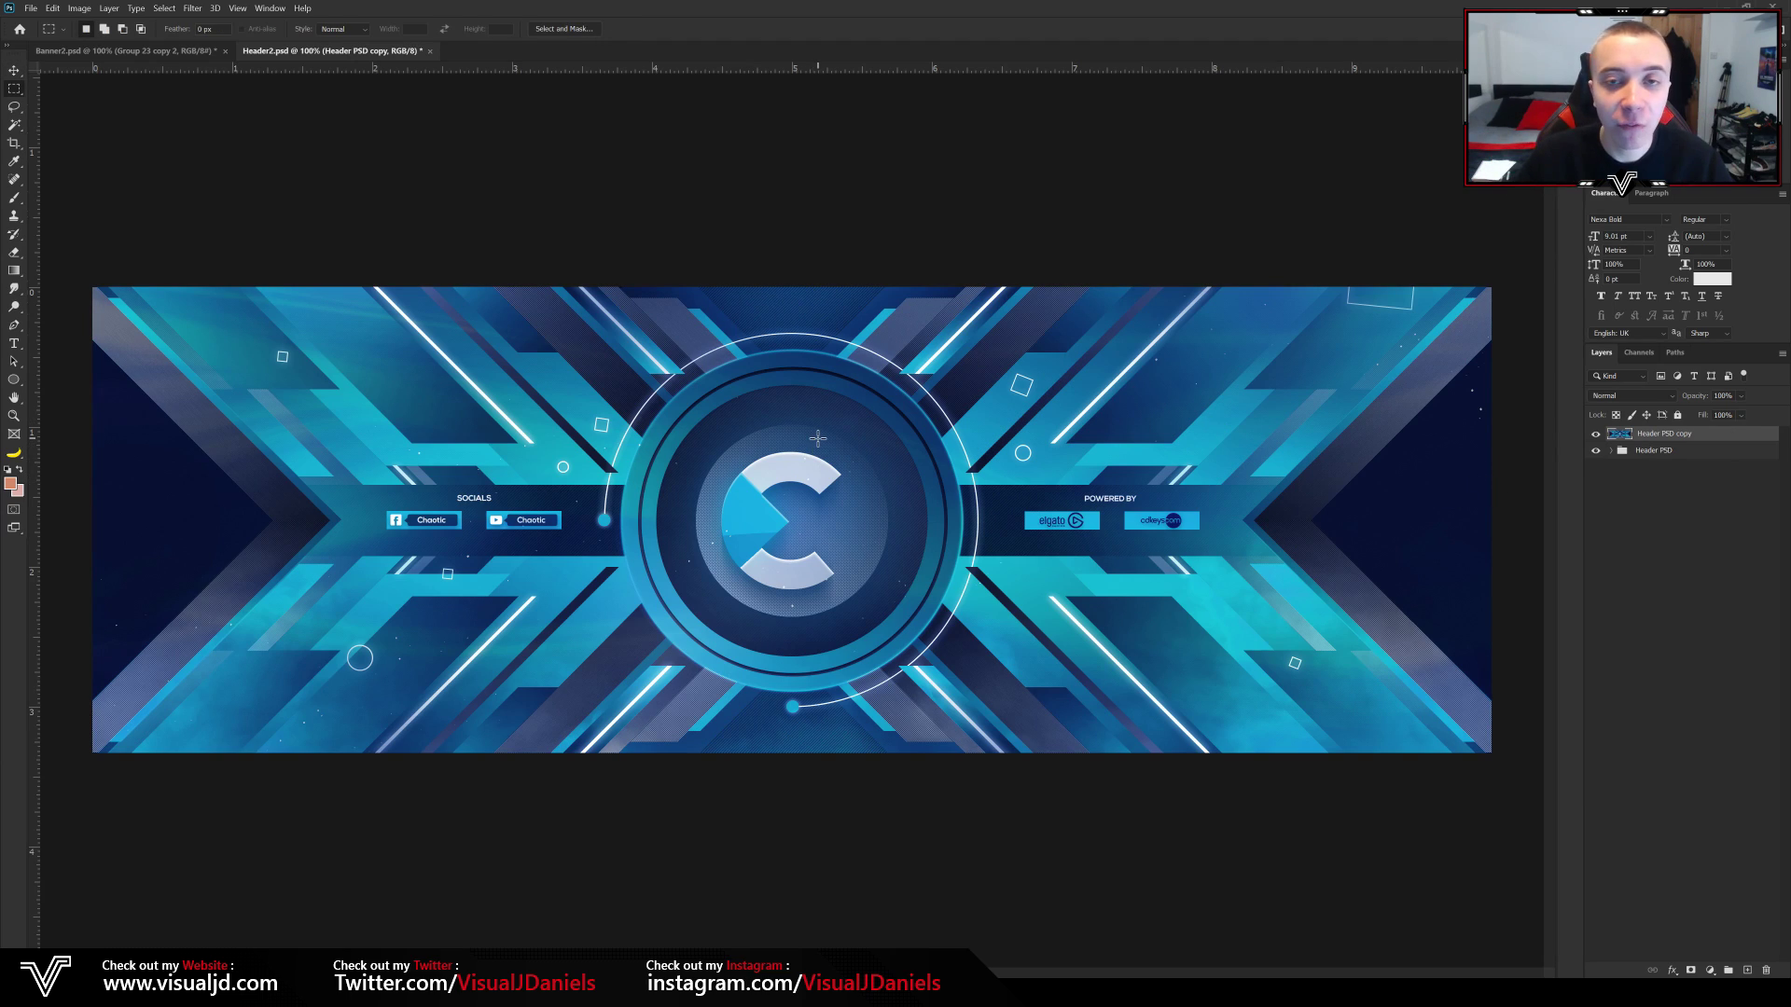
left_click(14, 71)
left_click_drag(877, 623, 1122, 463)
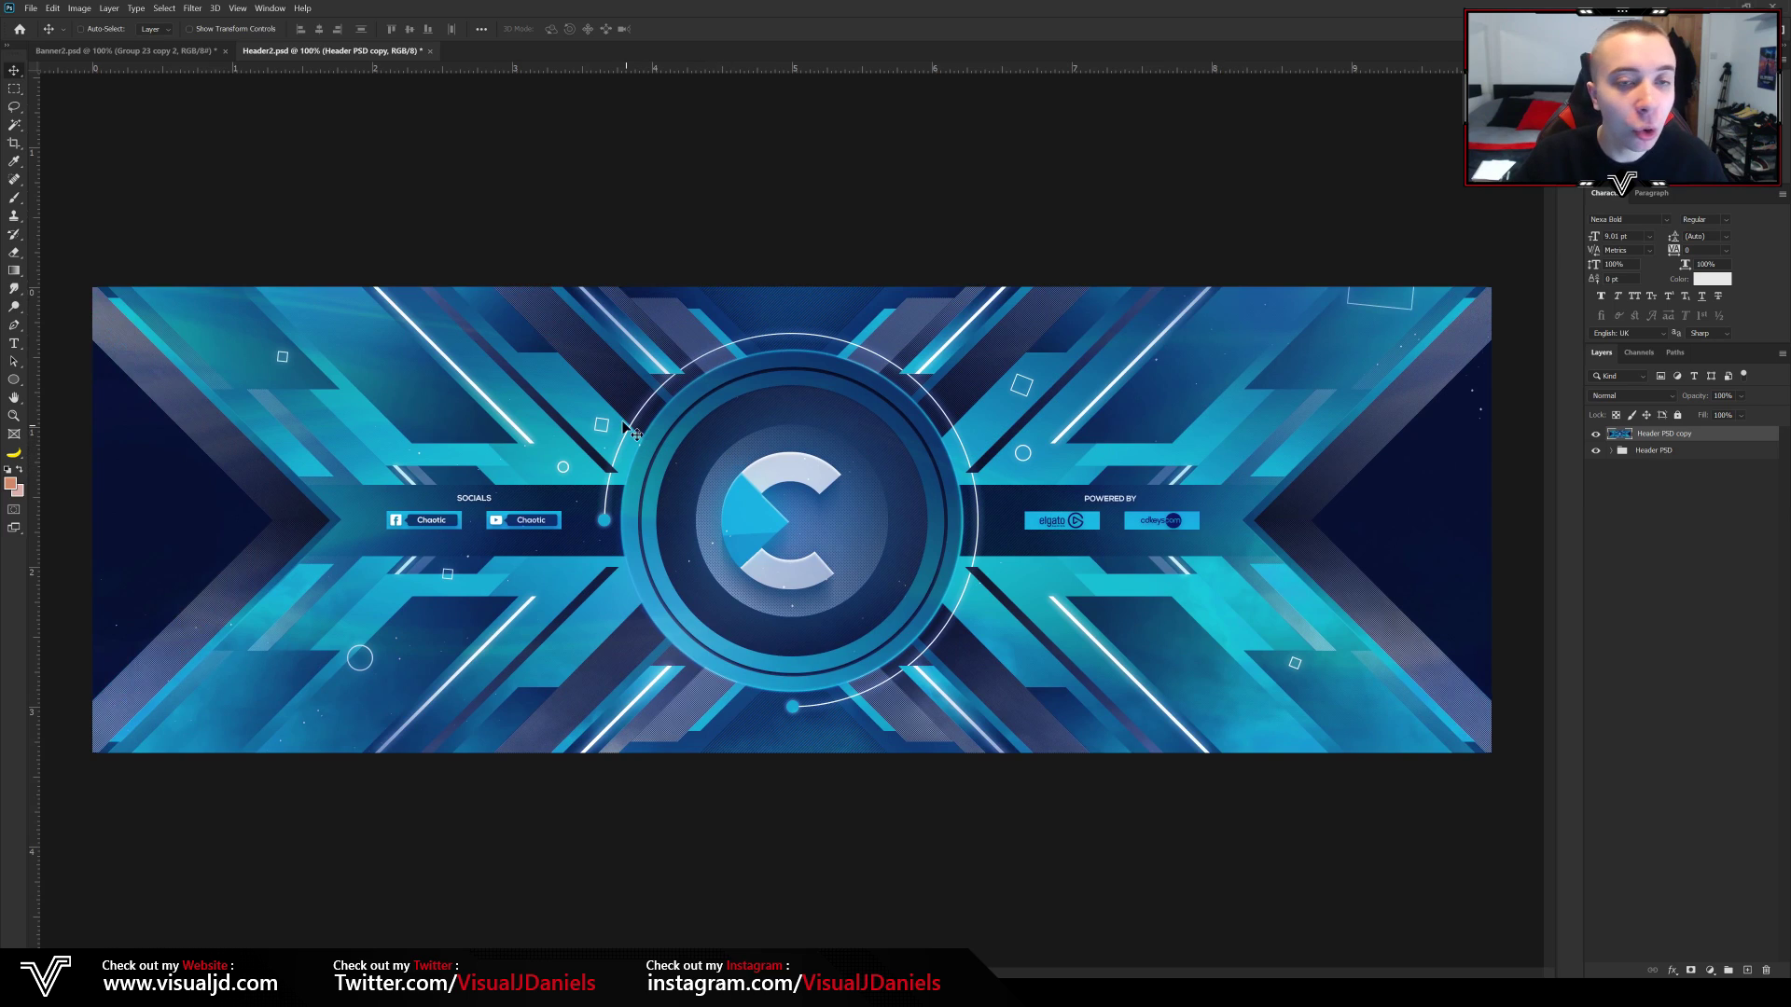
left_click(13, 89)
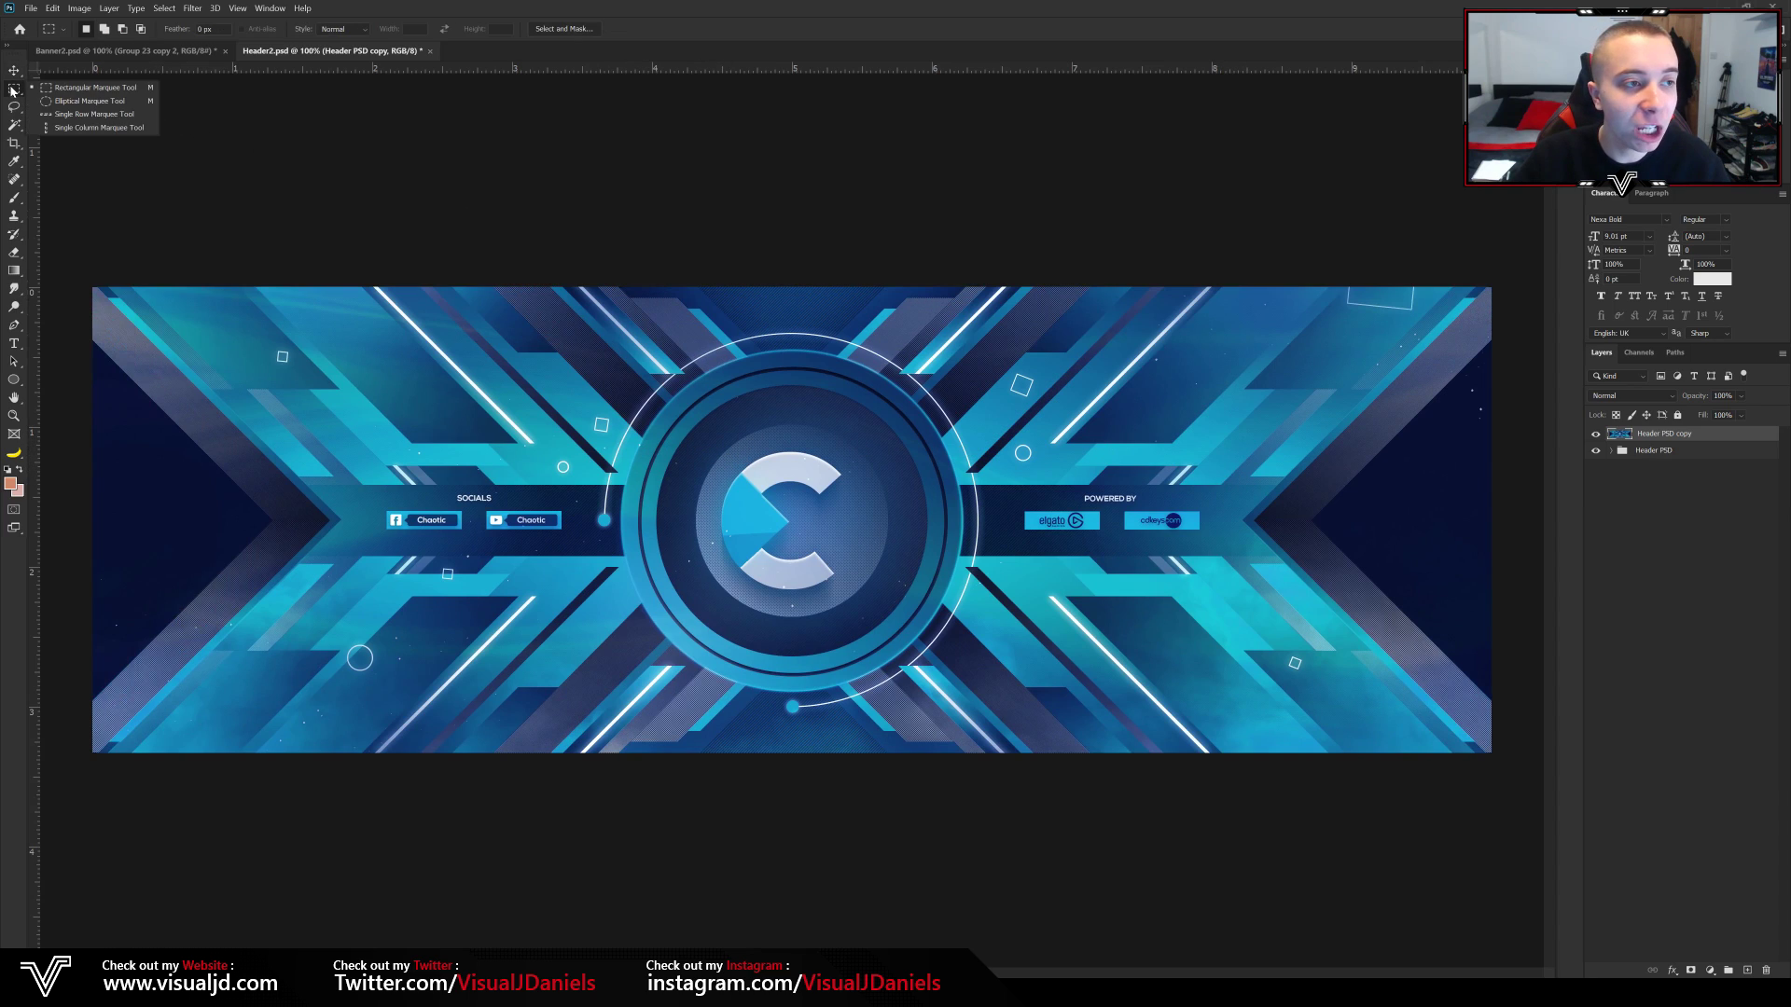
left_click(97, 88)
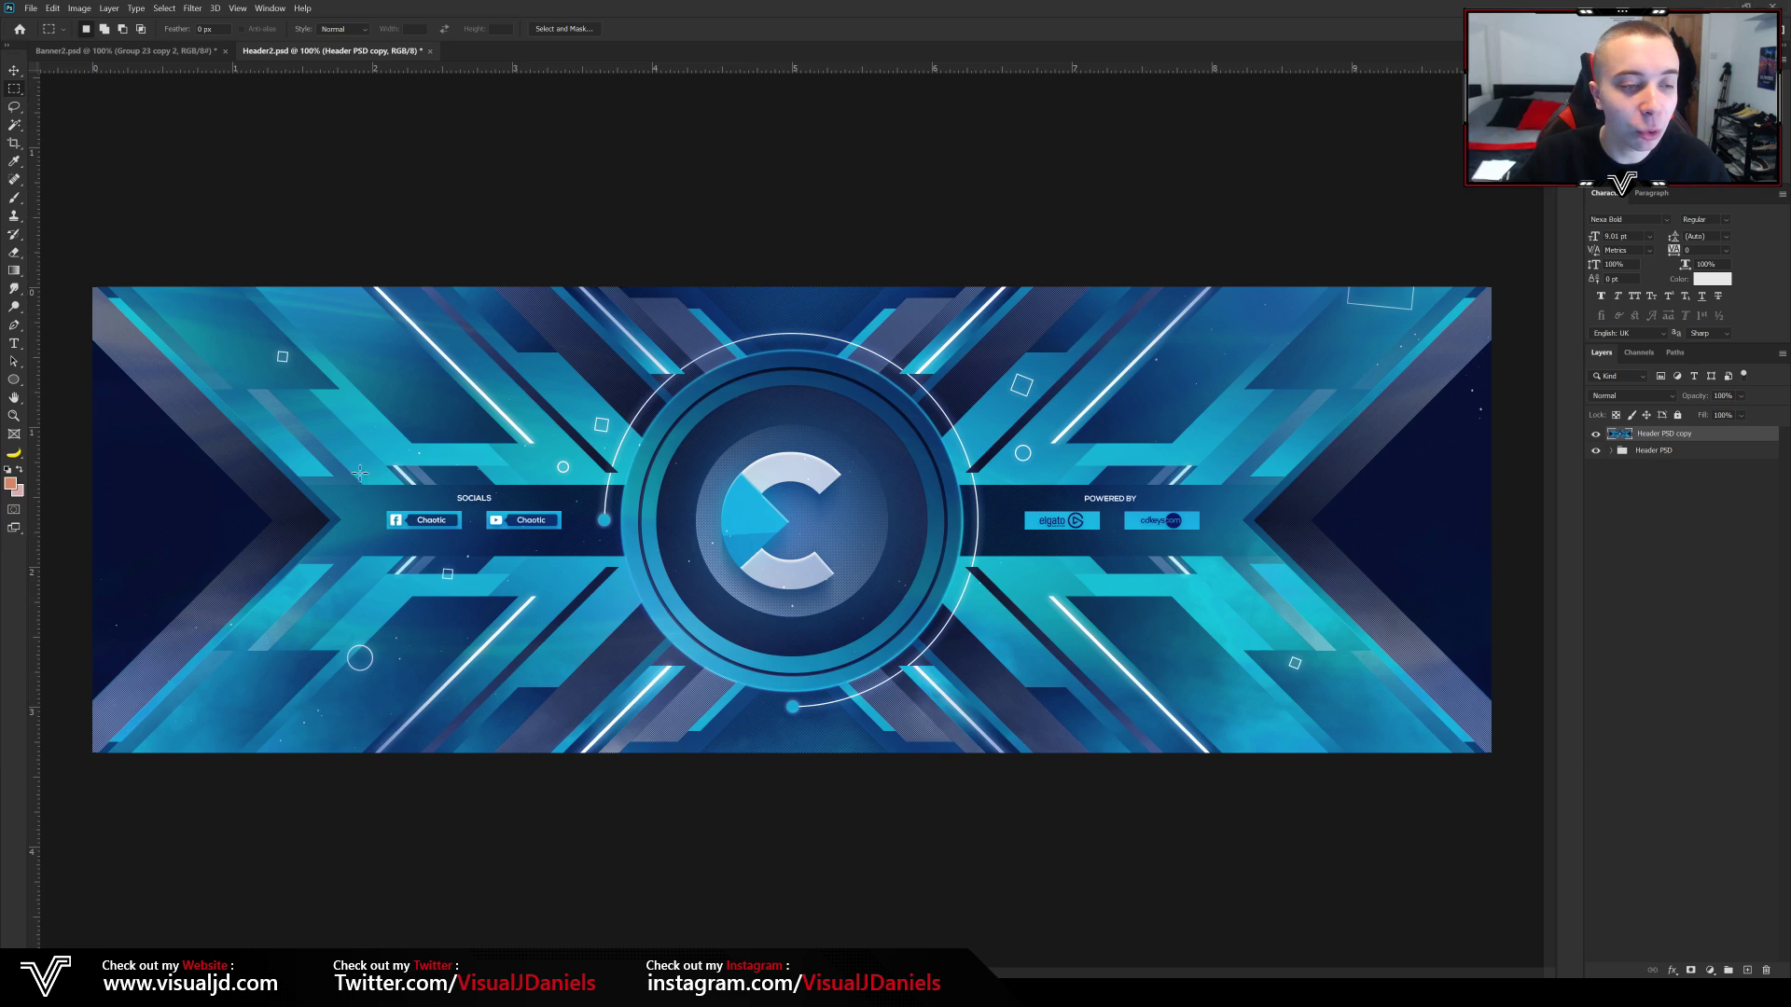
left_click_drag(72, 275, 1550, 795)
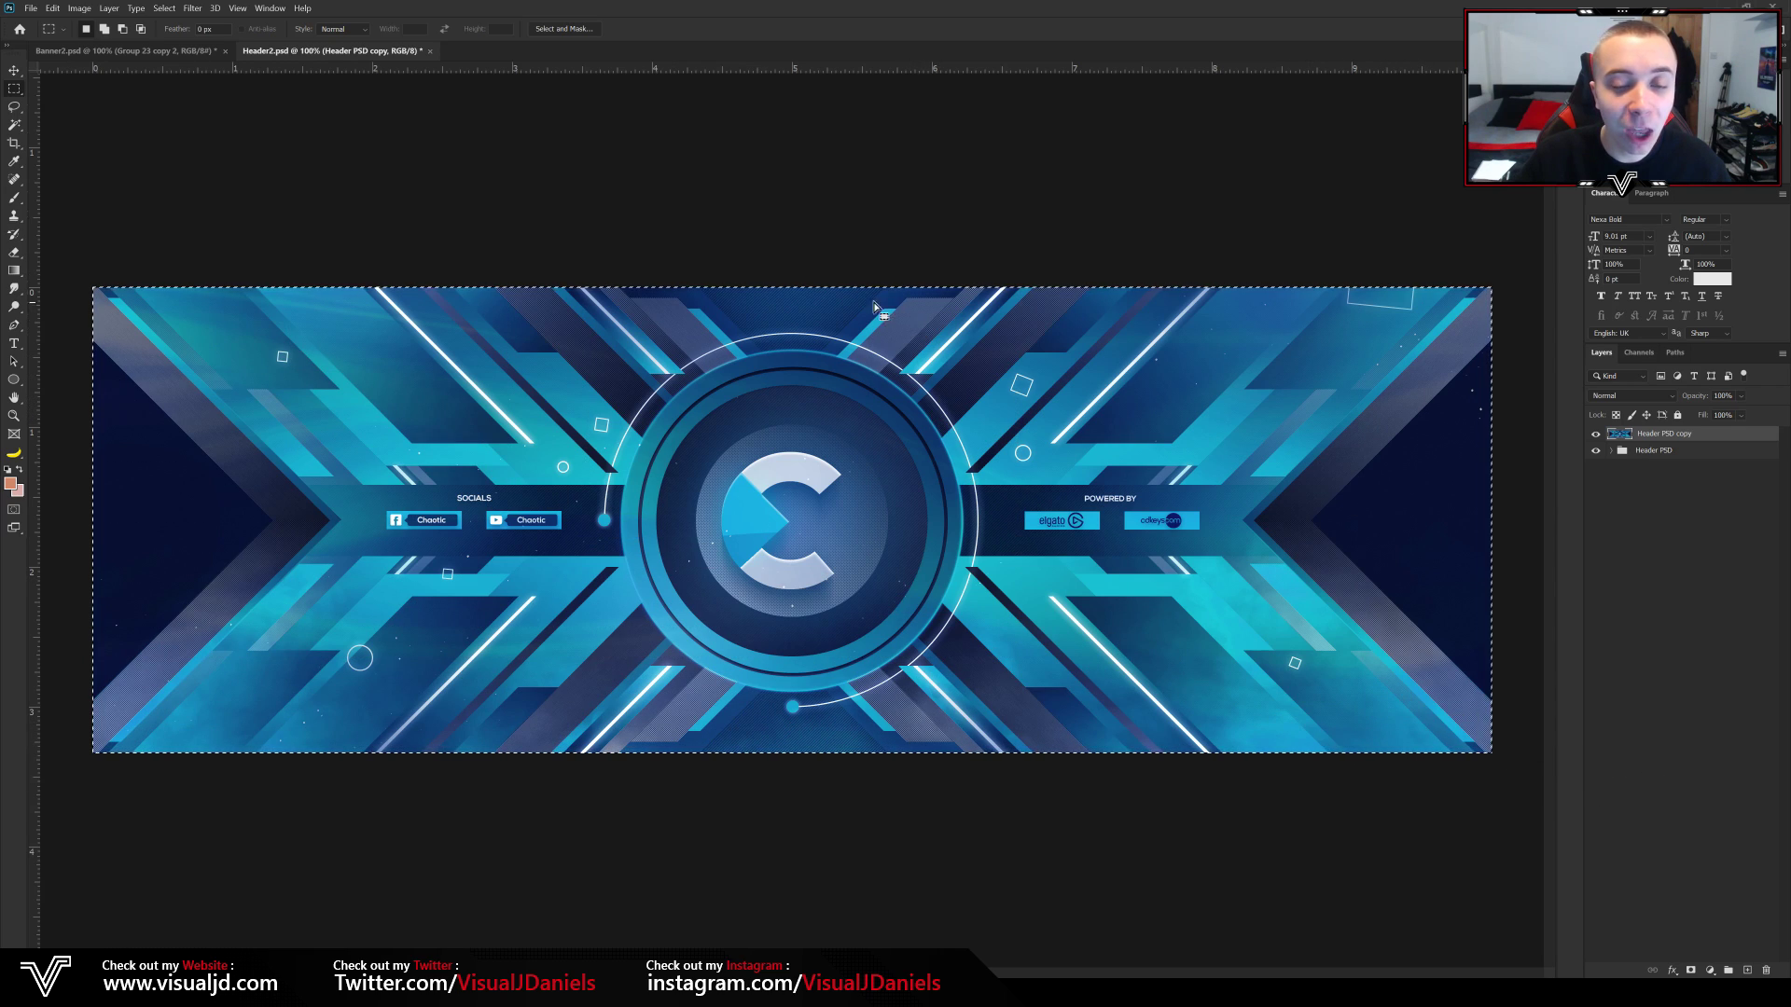
right_click(857, 377)
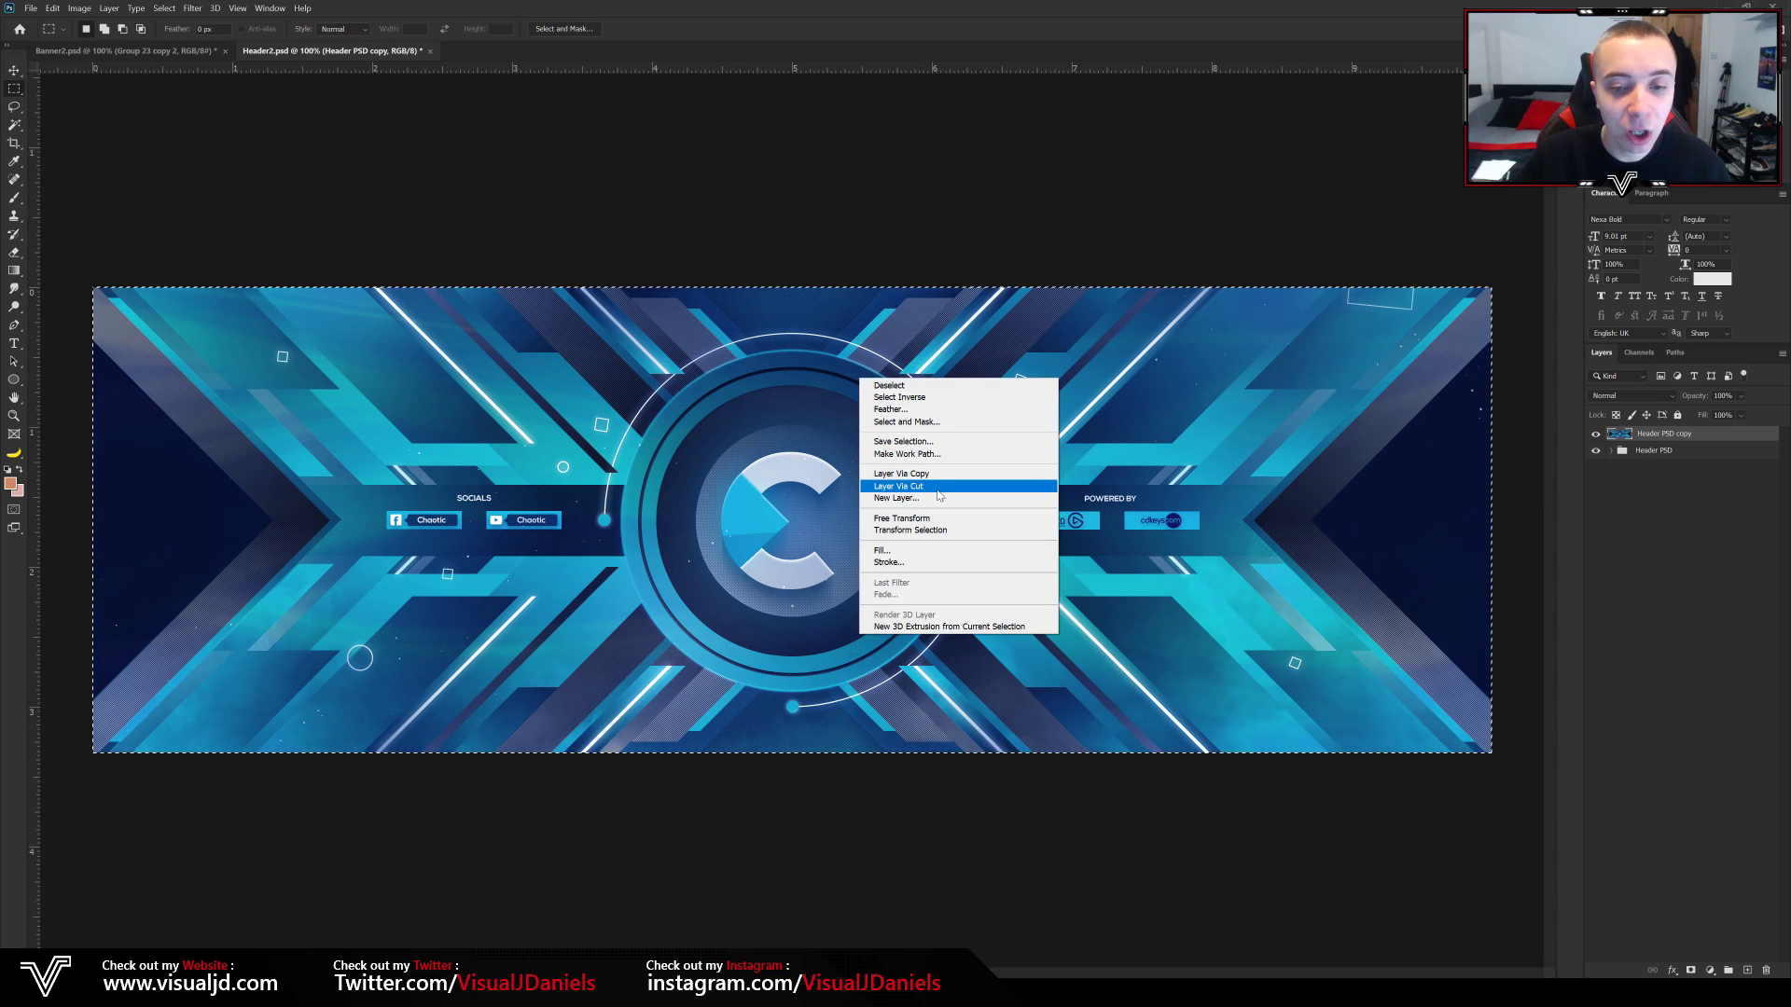
left_click(896, 486)
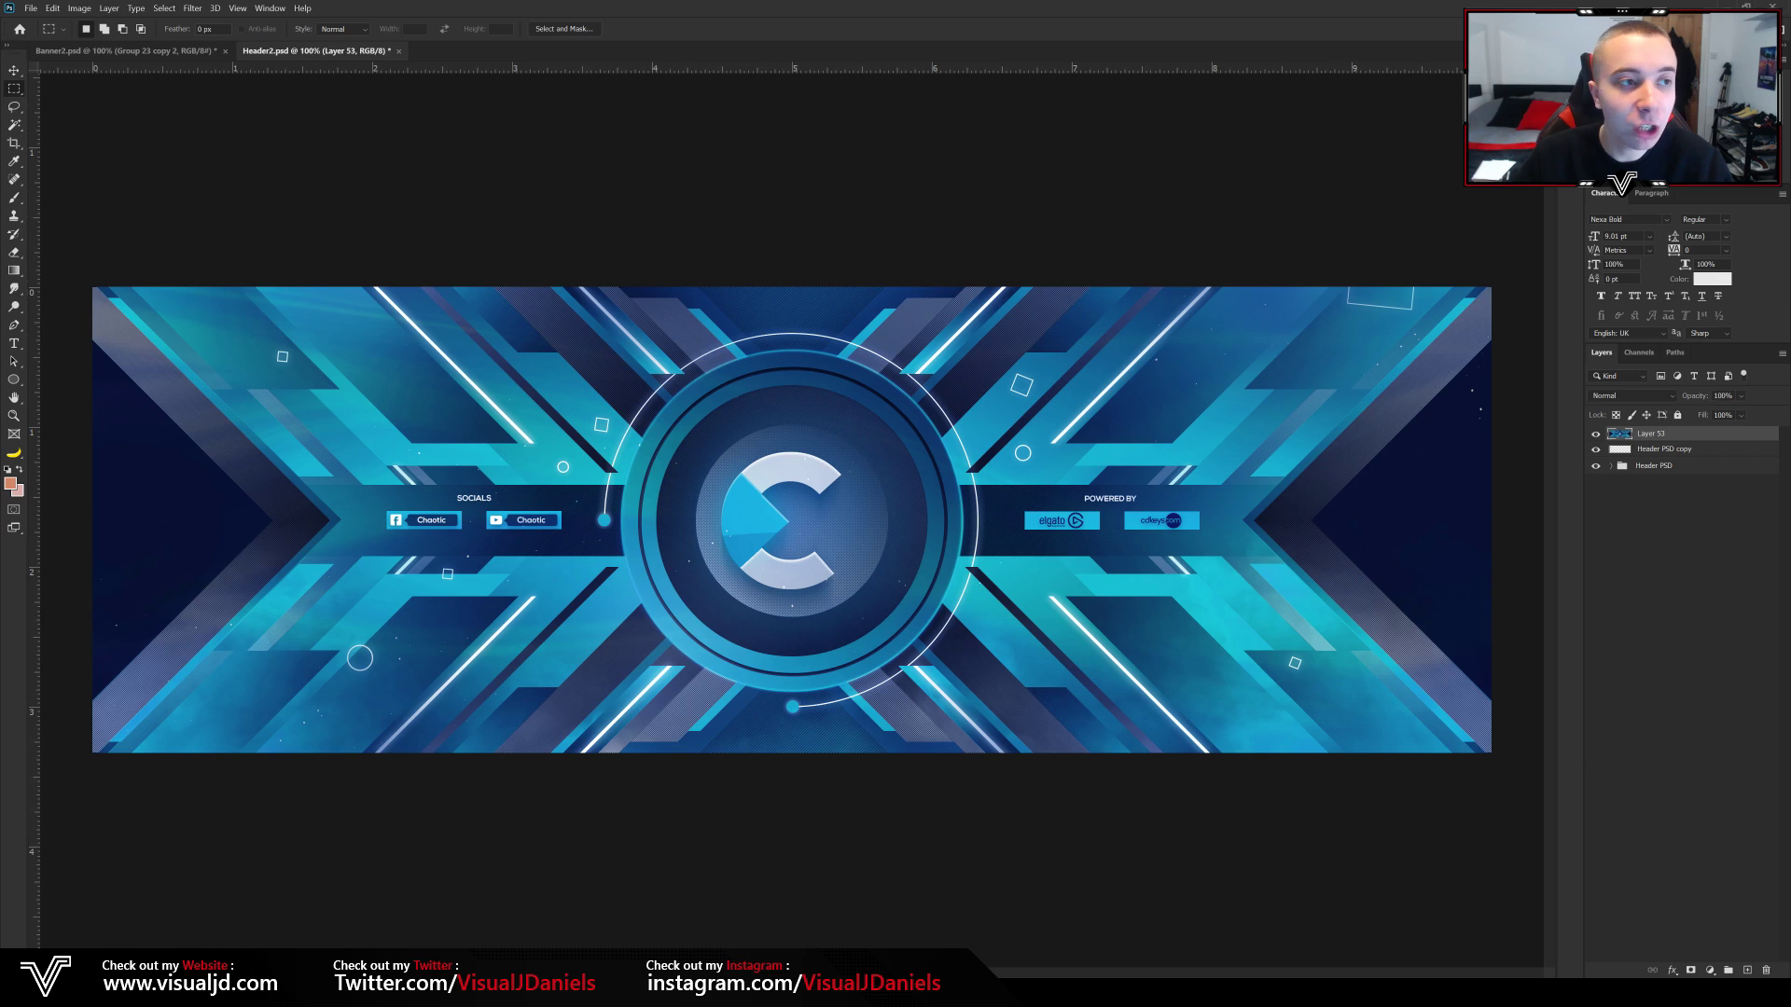
- Nudge Layer 53 slightly into place and duplicate it as Layer 53 copy
left_click(14, 70)
left_click_drag(741, 348, 758, 435)
key("ctrl+z")
left_click_drag(996, 372, 1042, 401)
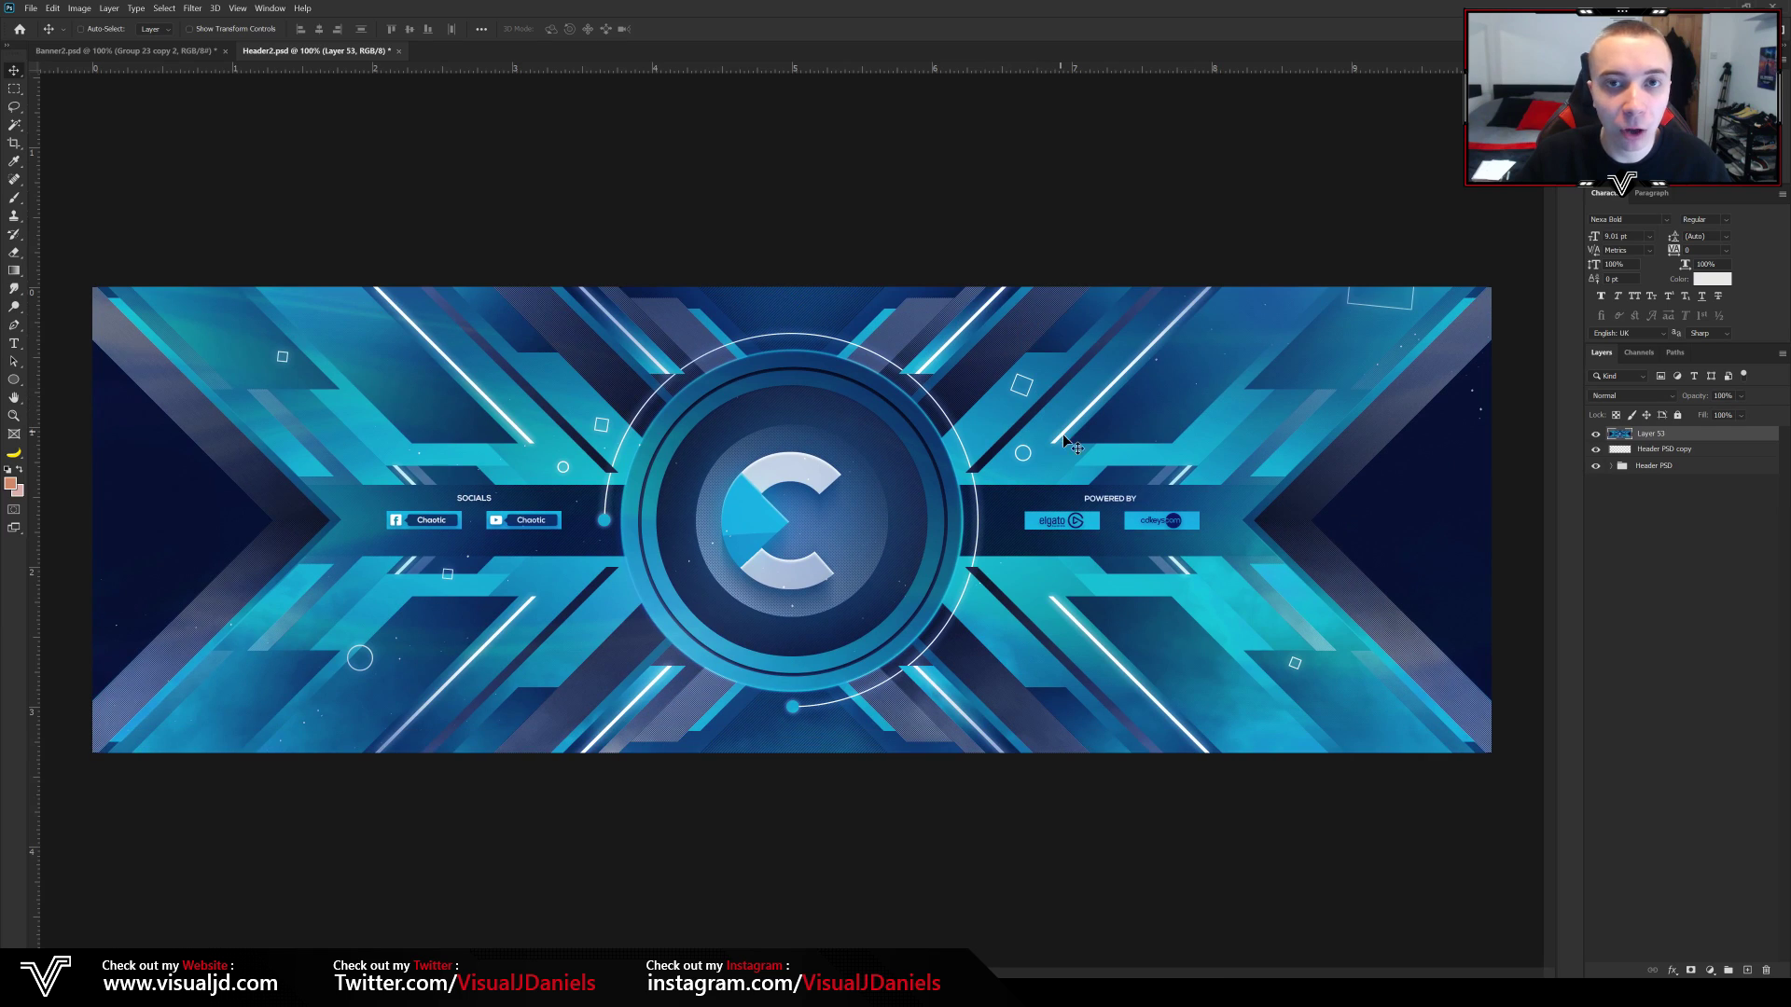
key("ctrl+j")
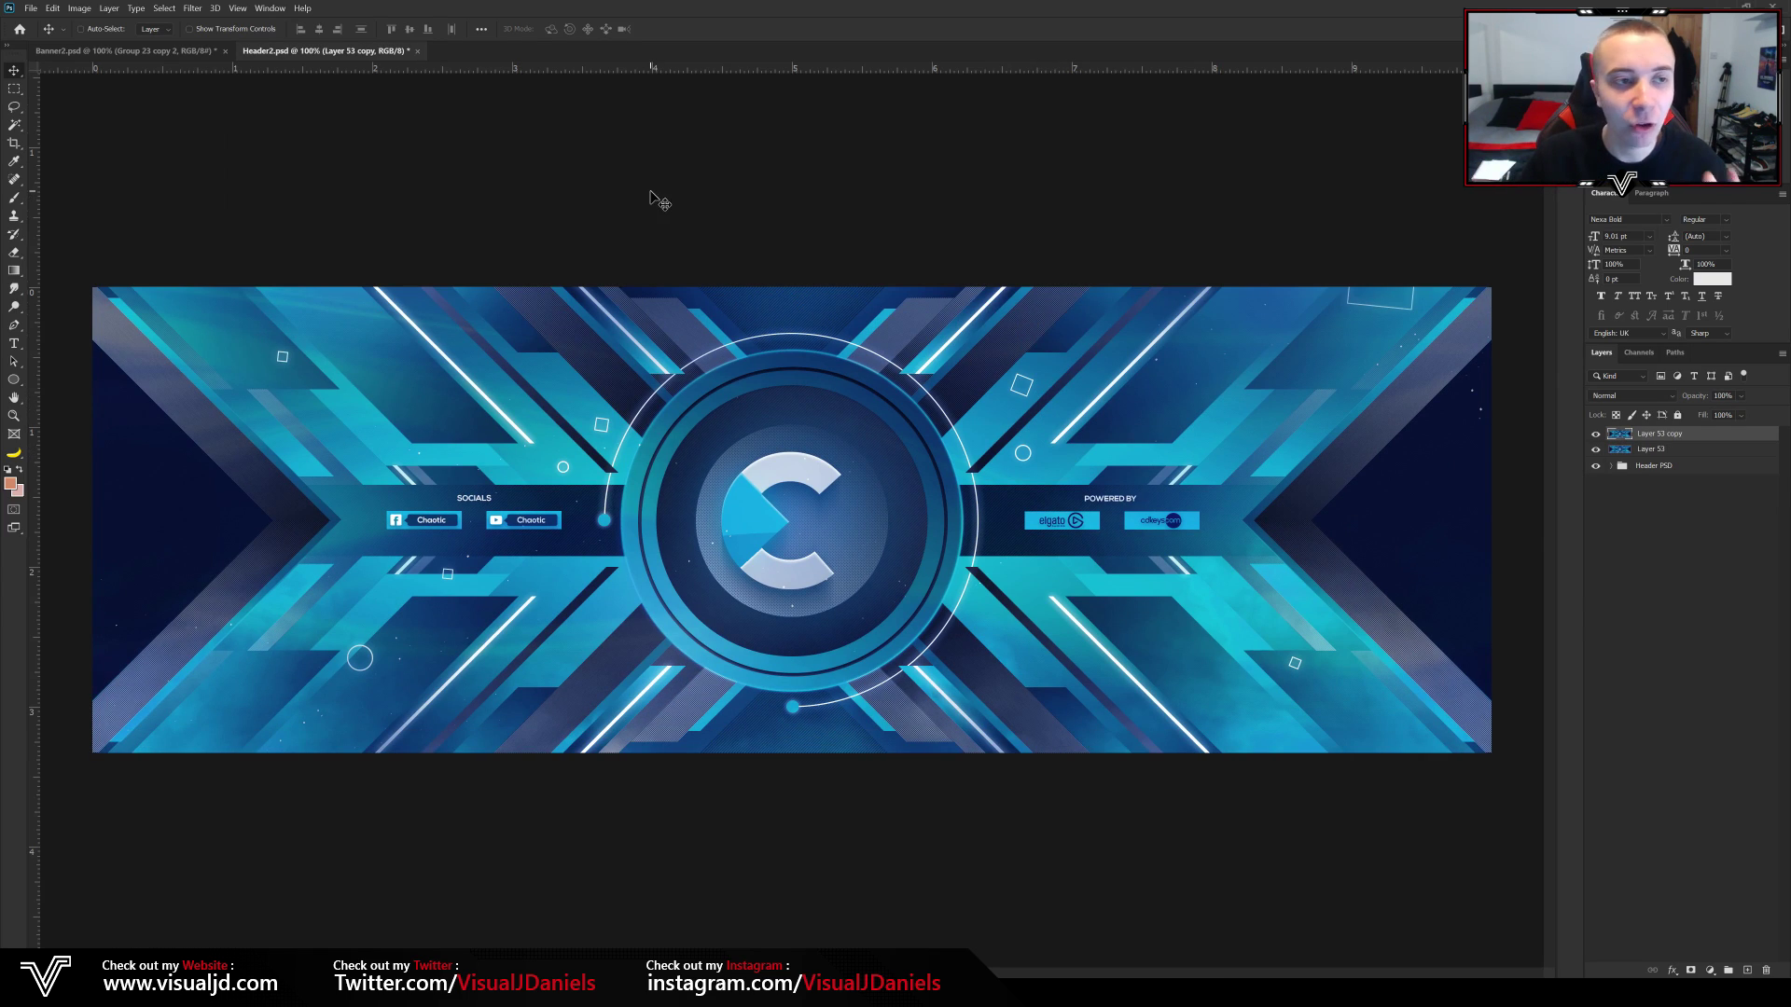
left_click(196, 10)
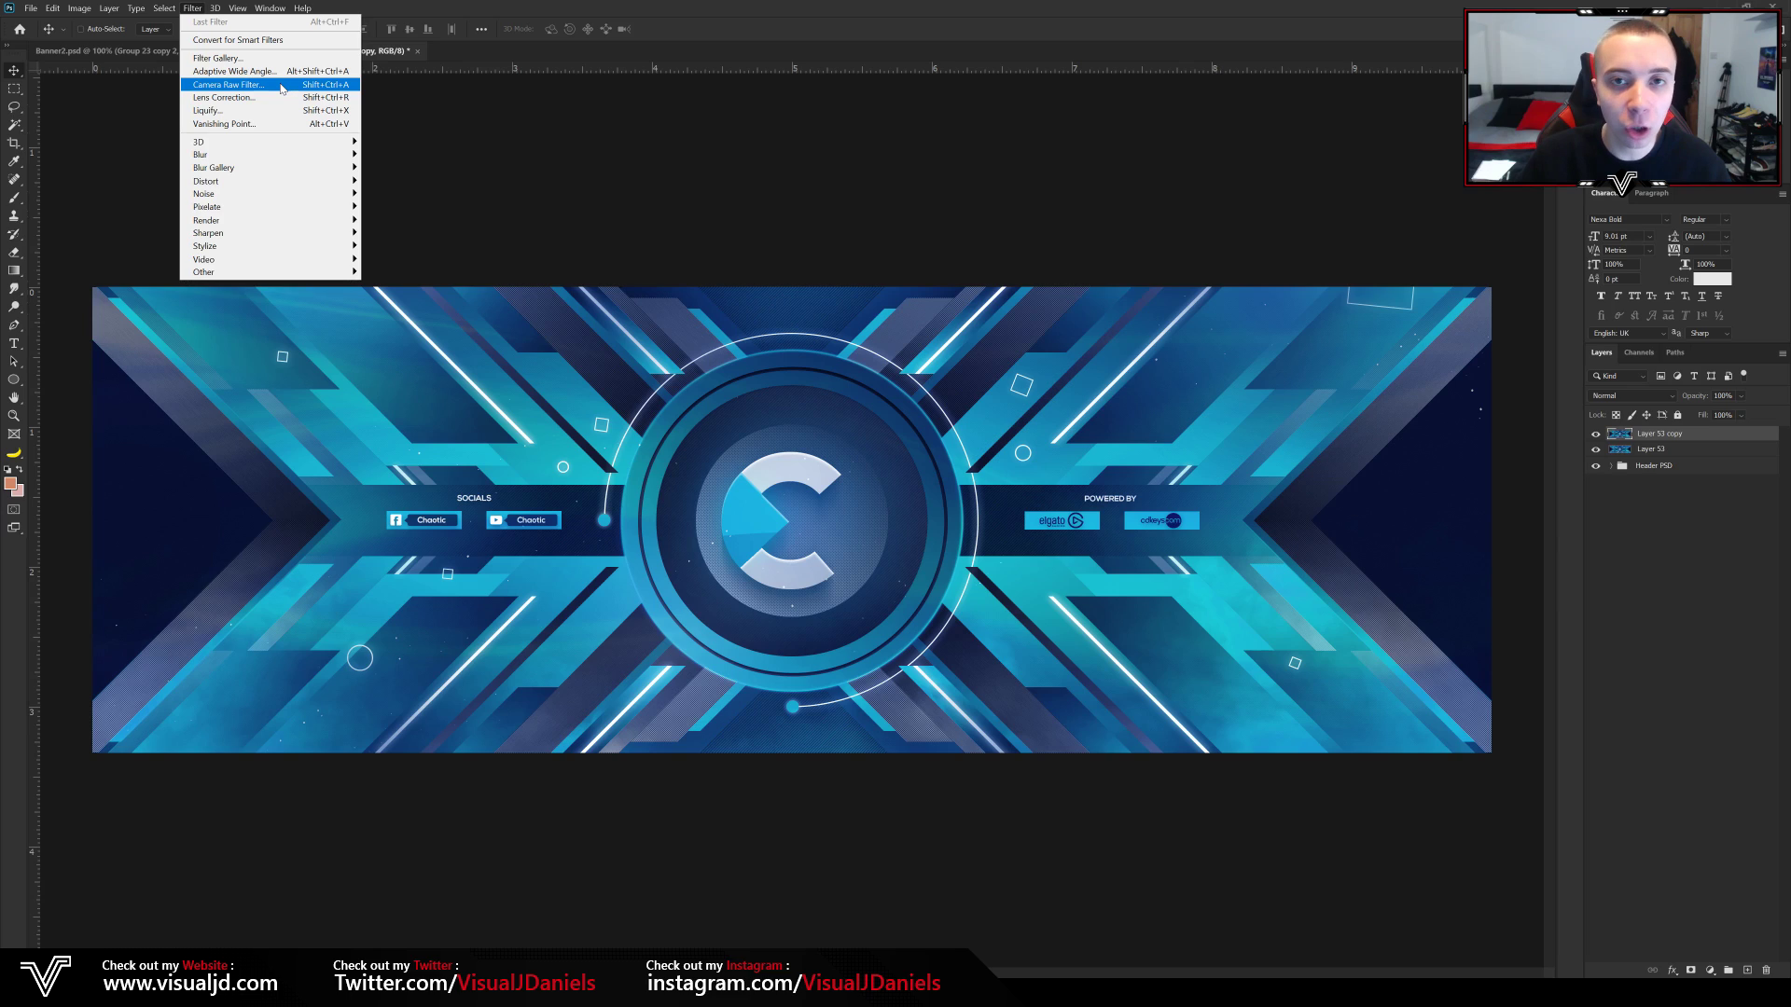
- Launch the Camera Raw Filter on Layer 53 copy with Shift+Ctrl+A
left_click(228, 86)
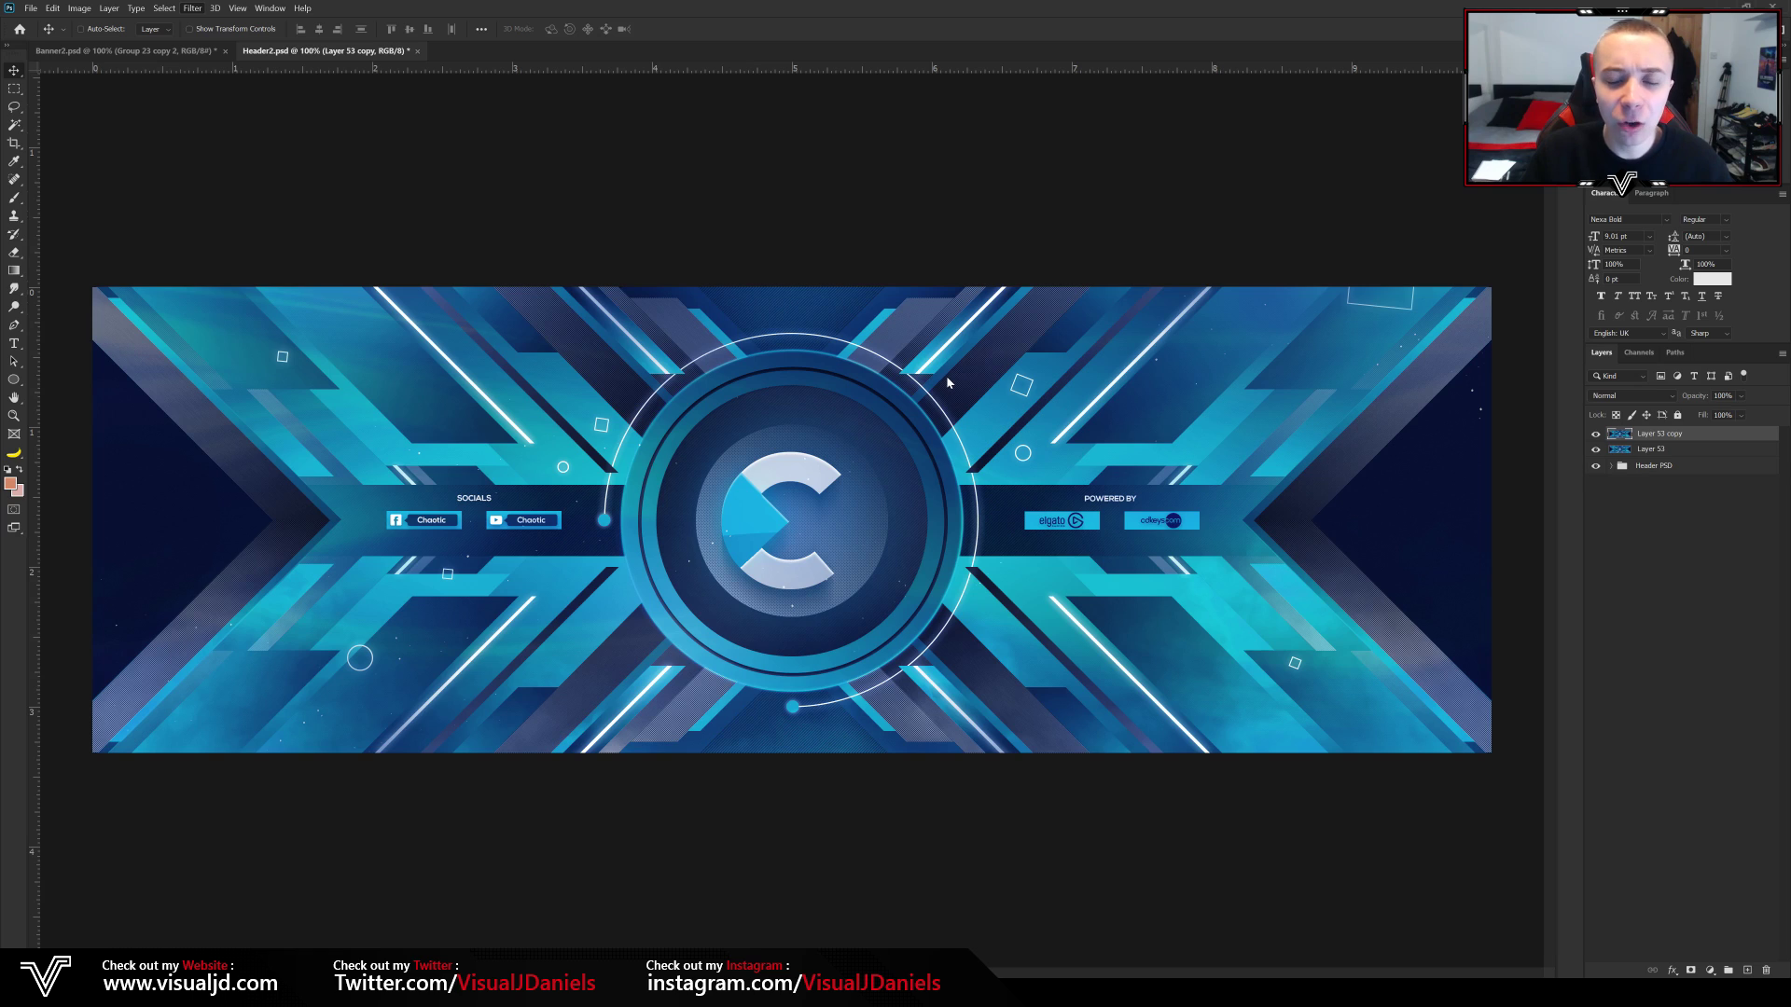
key("ctrl+shift+a")
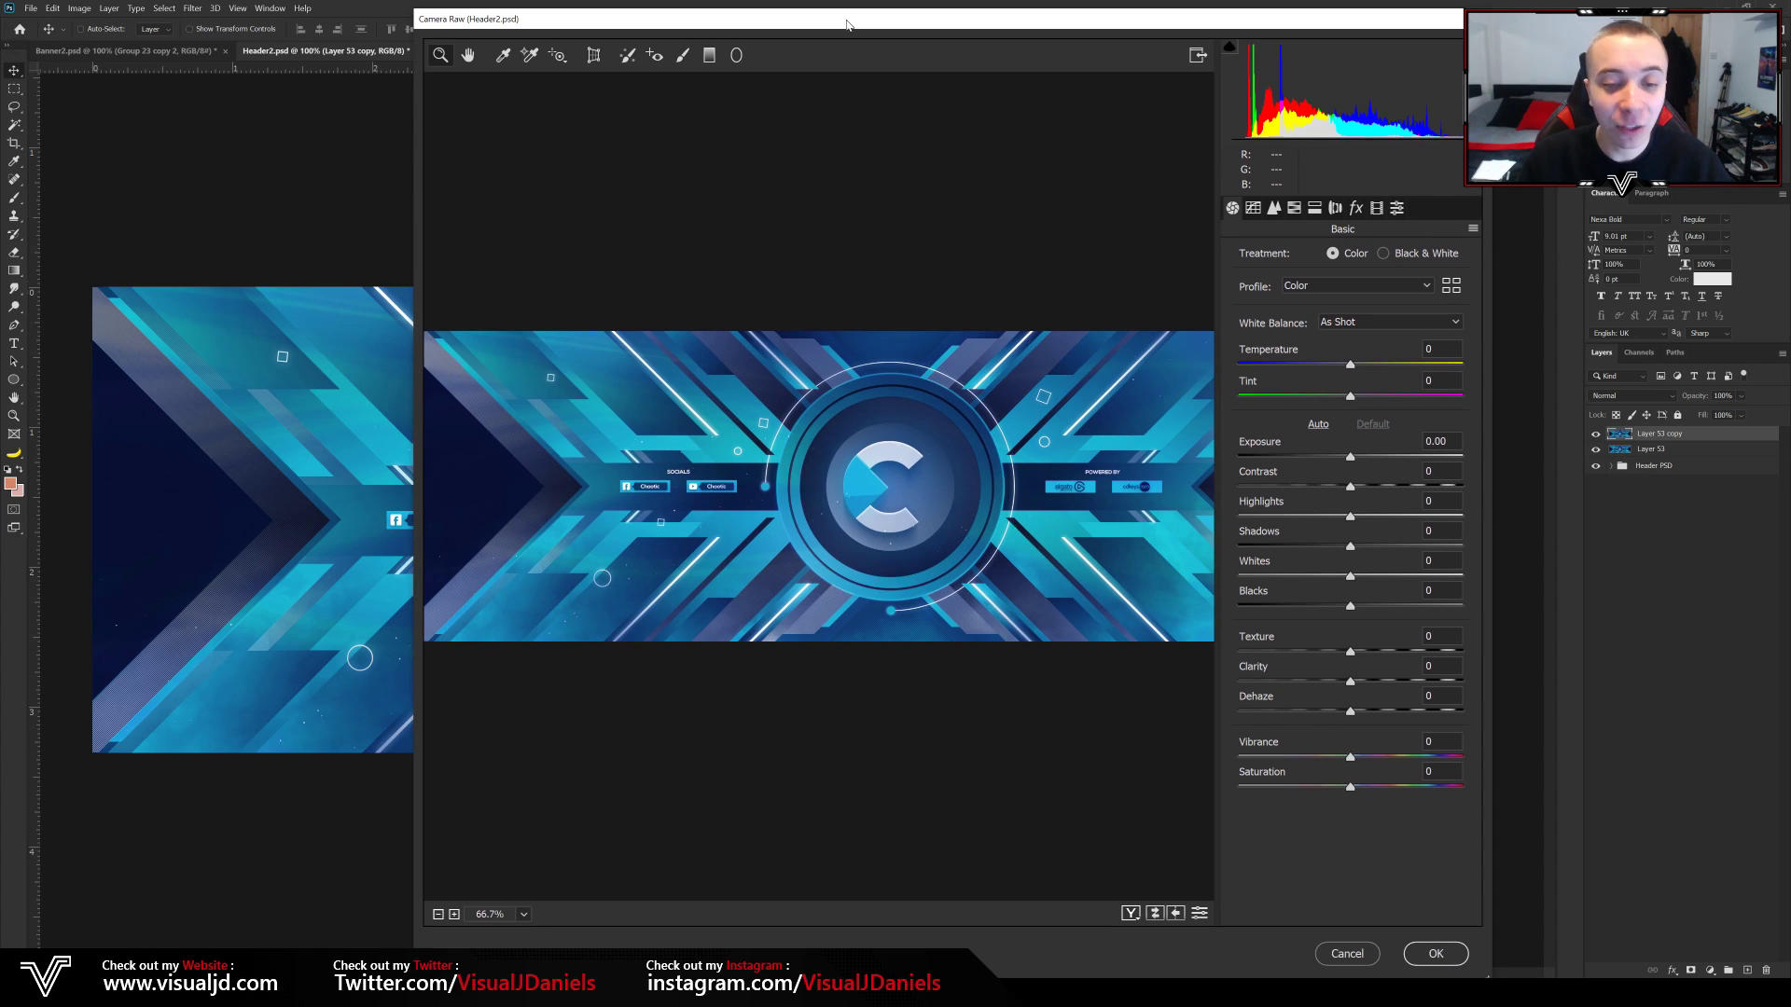
- Move and stretch the Camera Raw window to full screen, then fit the banner preview to it
left_click_drag(847, 24, 433, 14)
left_click_drag(1454, 329, 1784, 329)
left_click(842, 408, "alt")
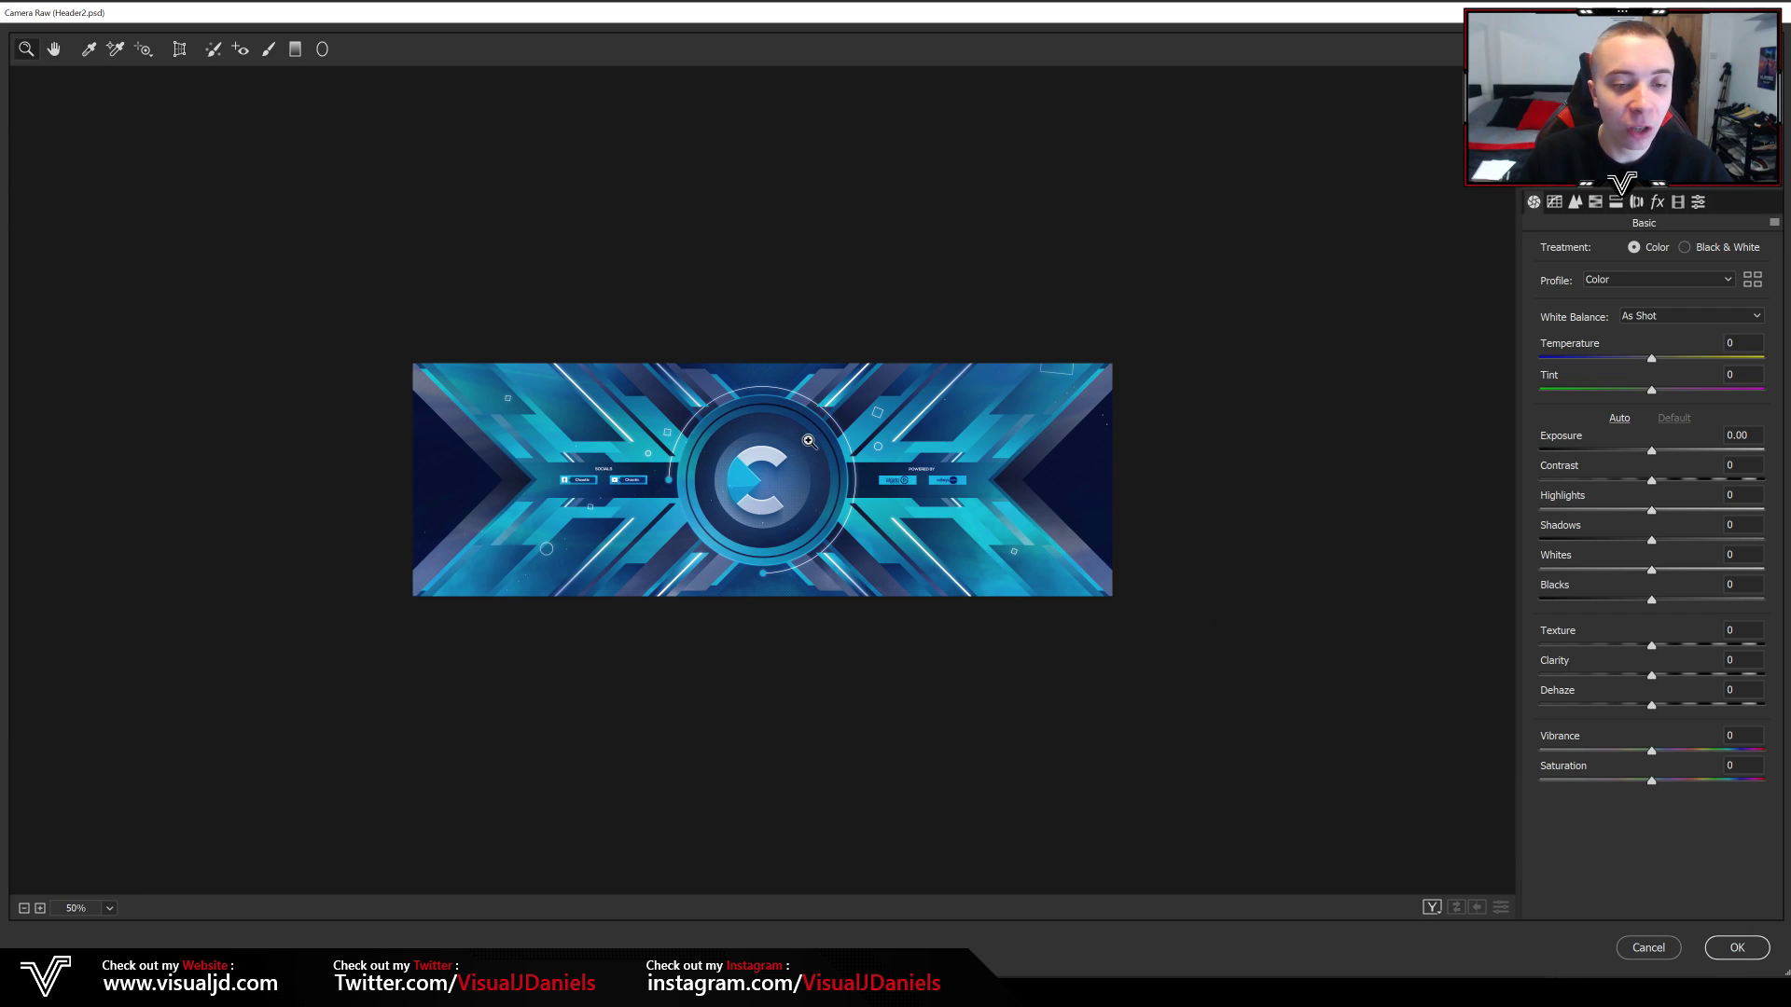
left_click(867, 425)
left_click(867, 426)
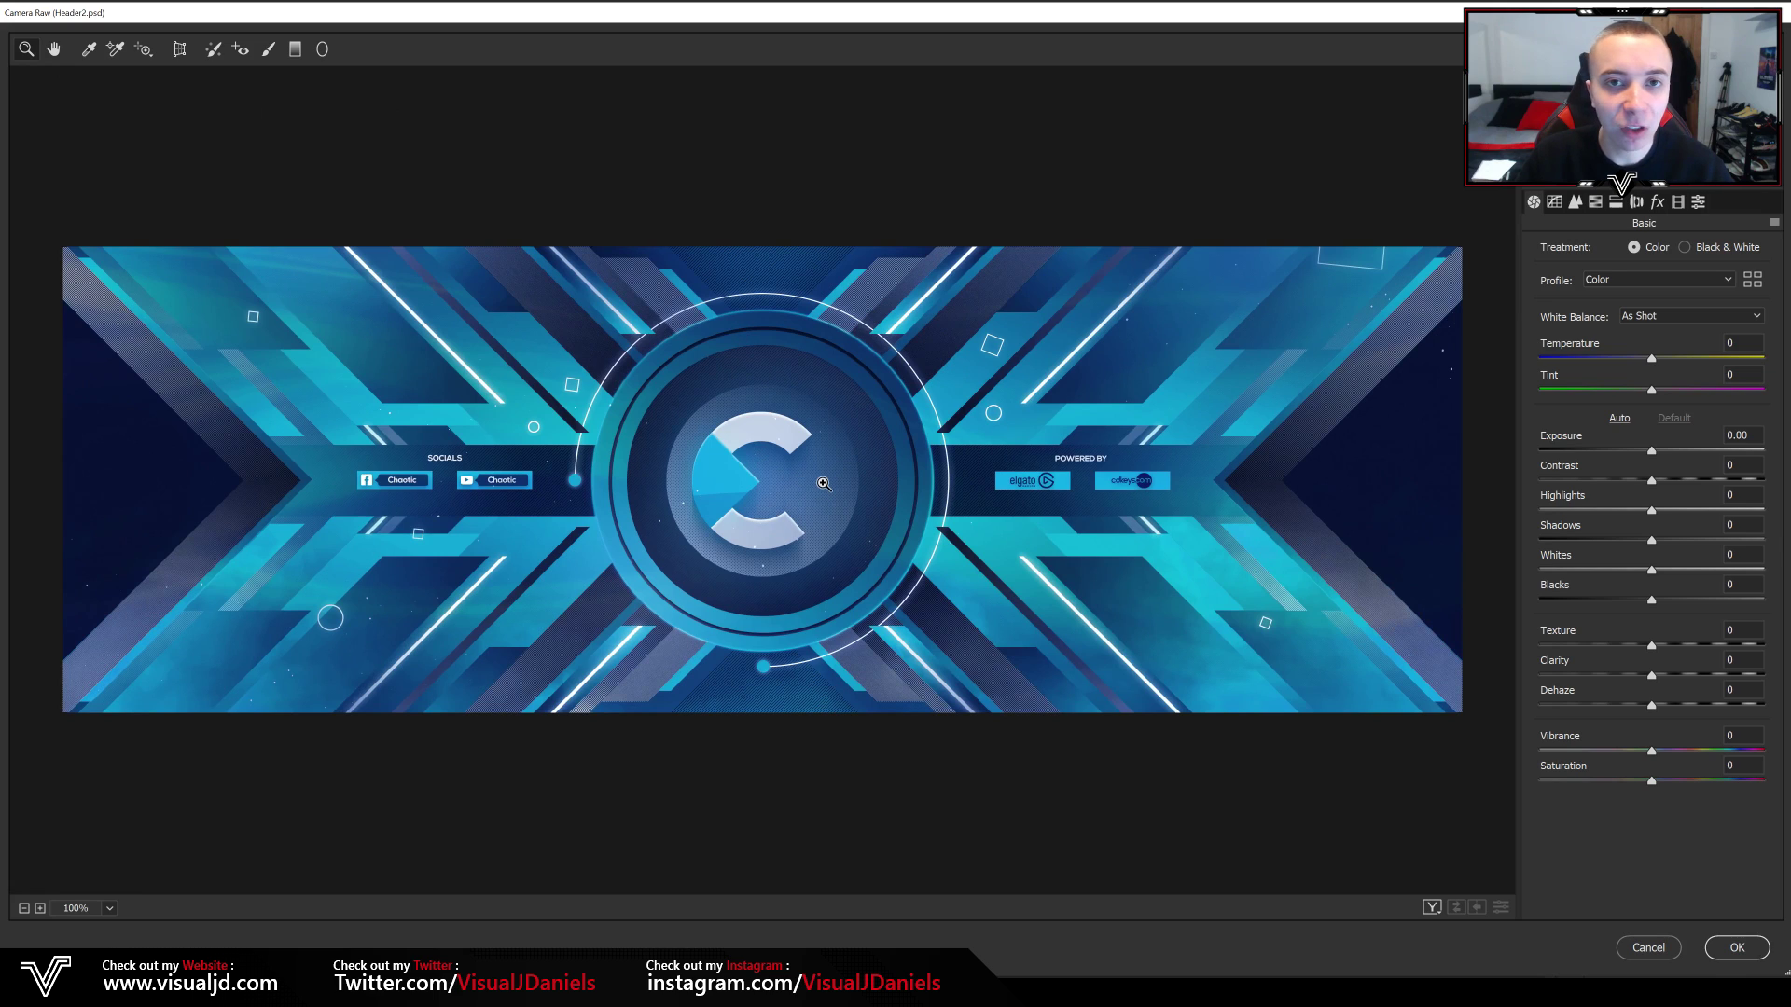
key("f")
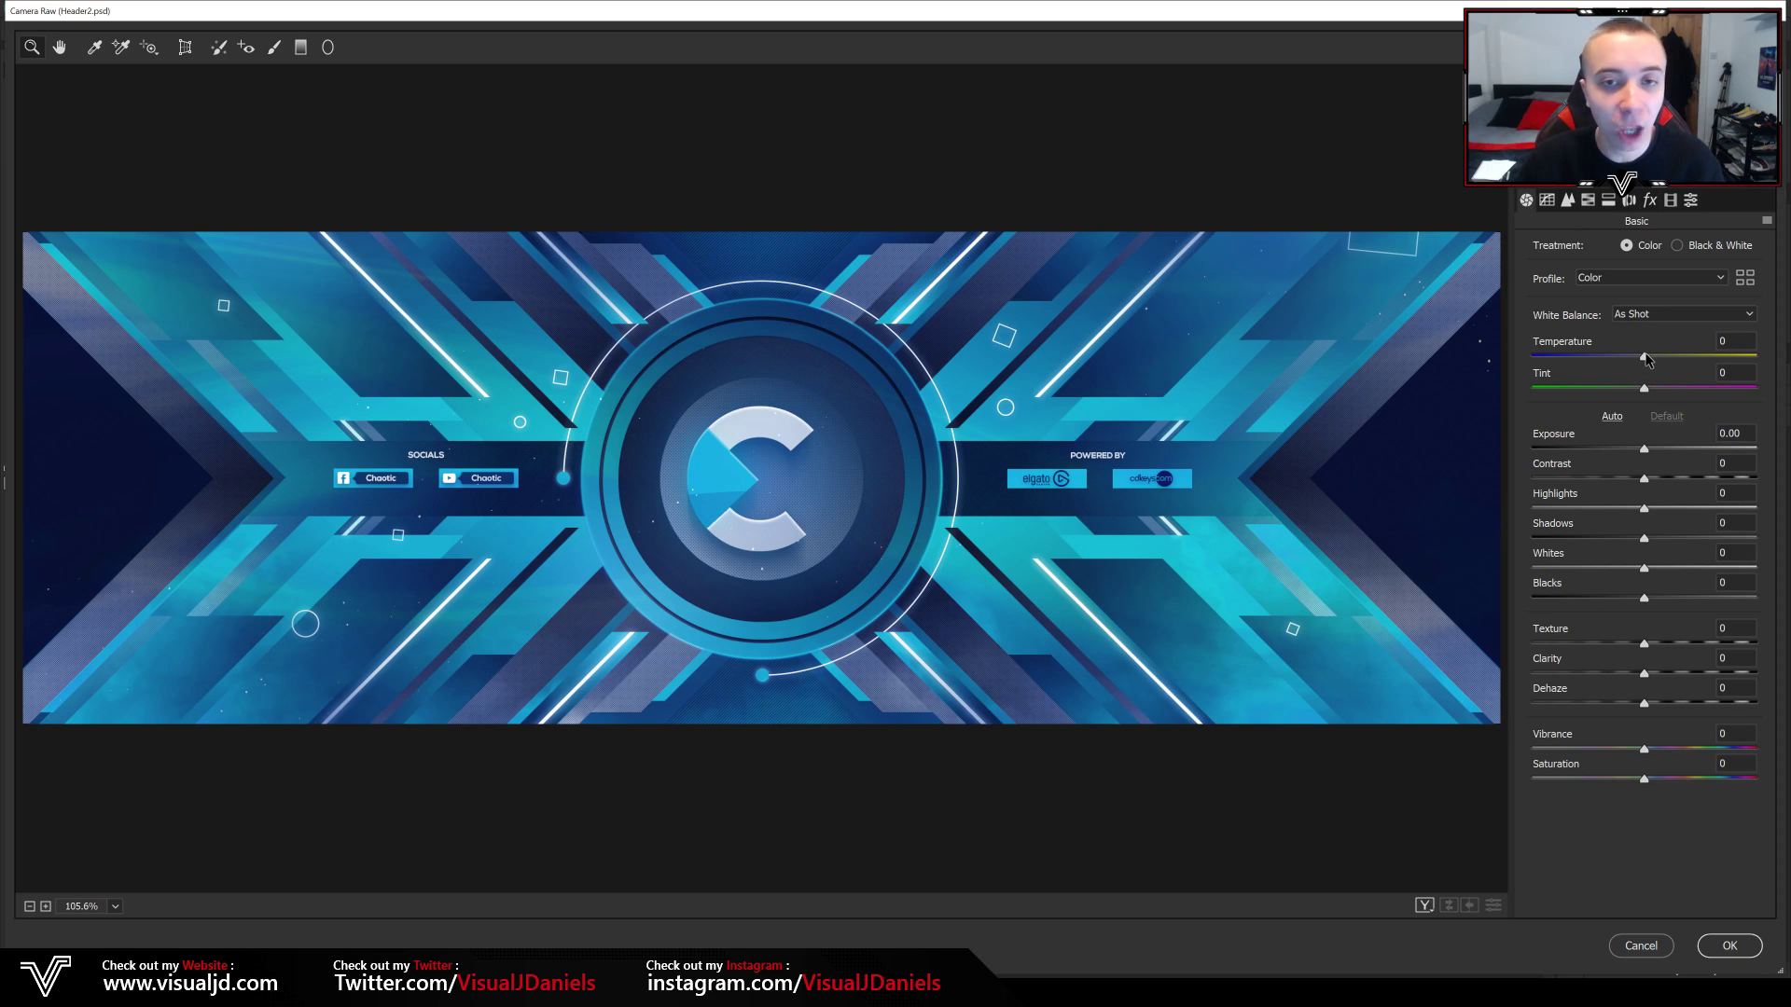
- Preview warm and strong blue extremes, then settle Temperature at -18 and Tint at +9
left_click_drag(1645, 359, 1749, 369)
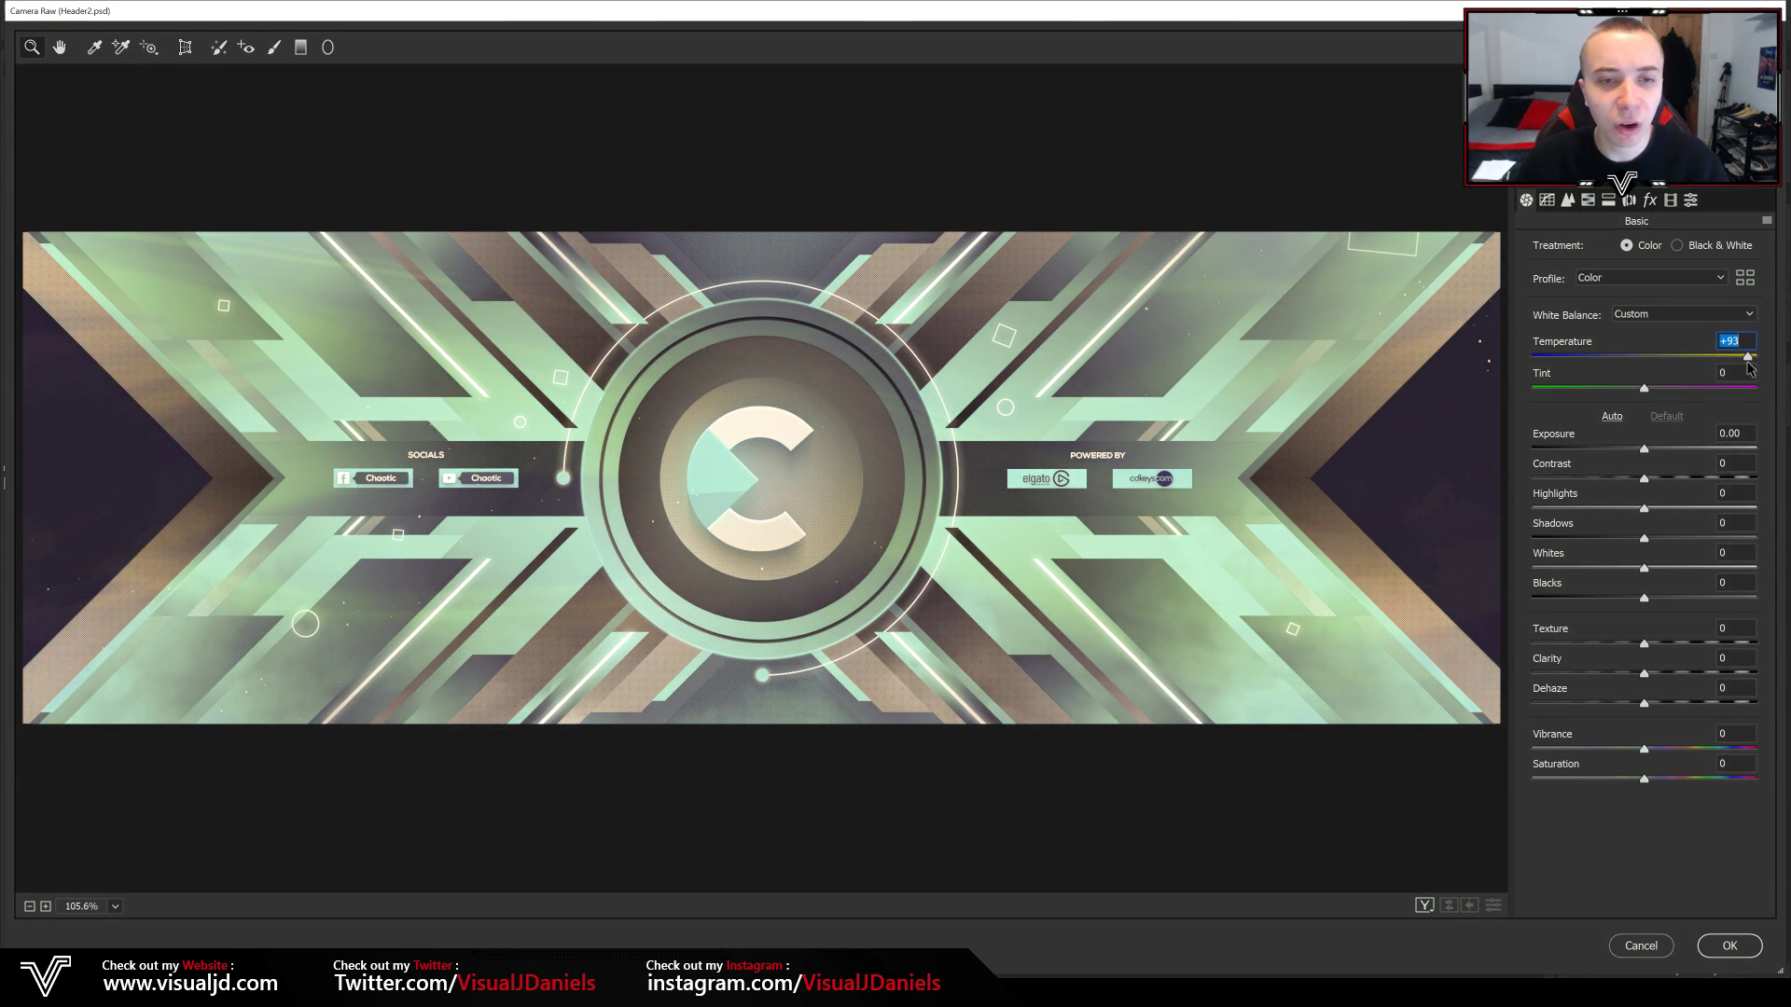
left_click_drag(1749, 369, 1643, 364)
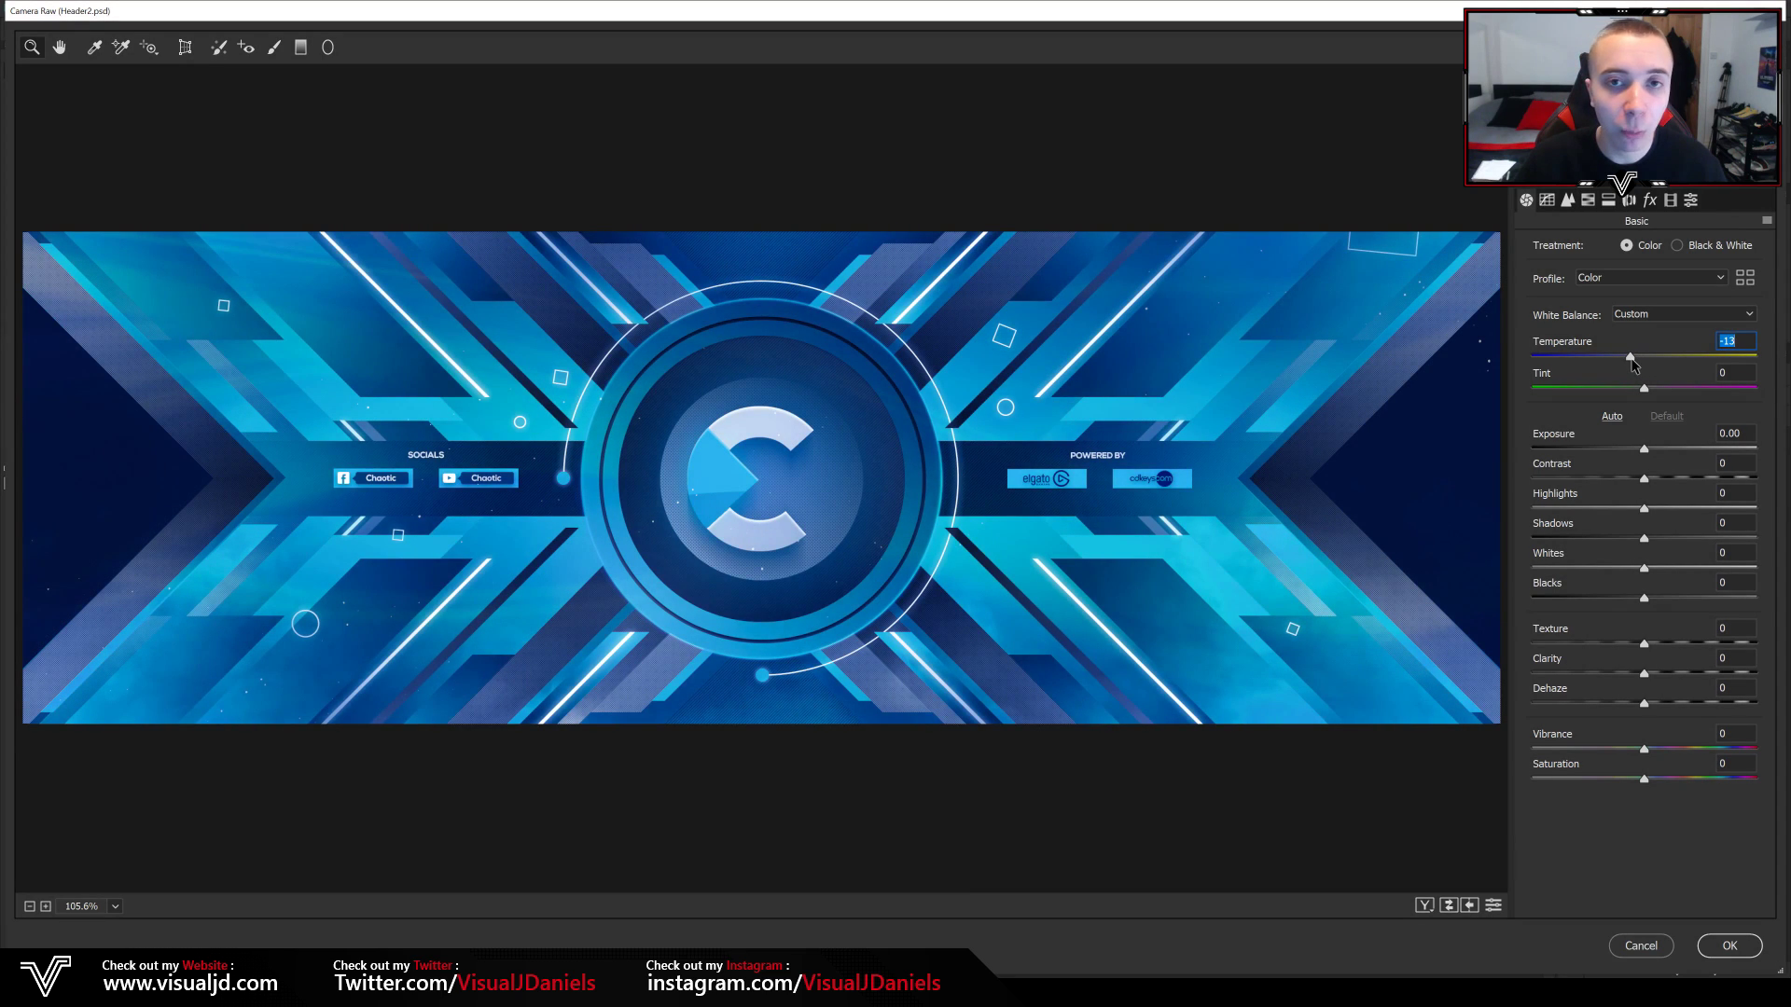
left_click_drag(1632, 364, 1535, 356)
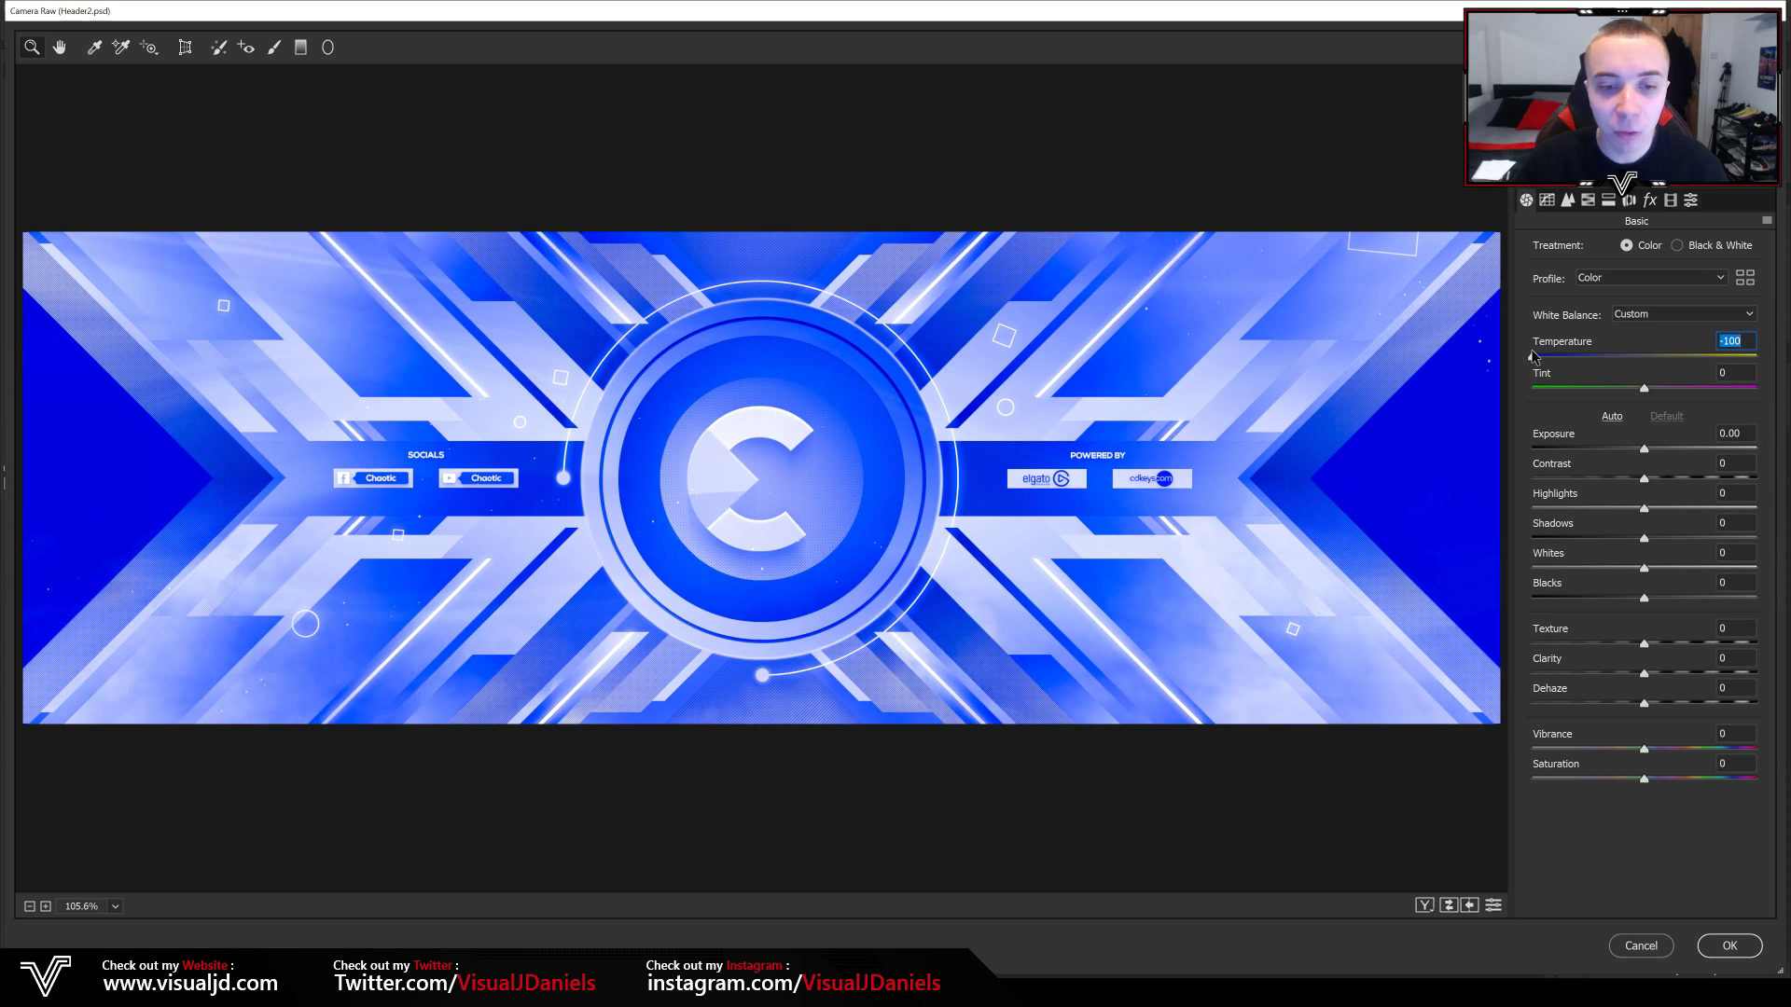
left_click_drag(1535, 356, 1625, 361)
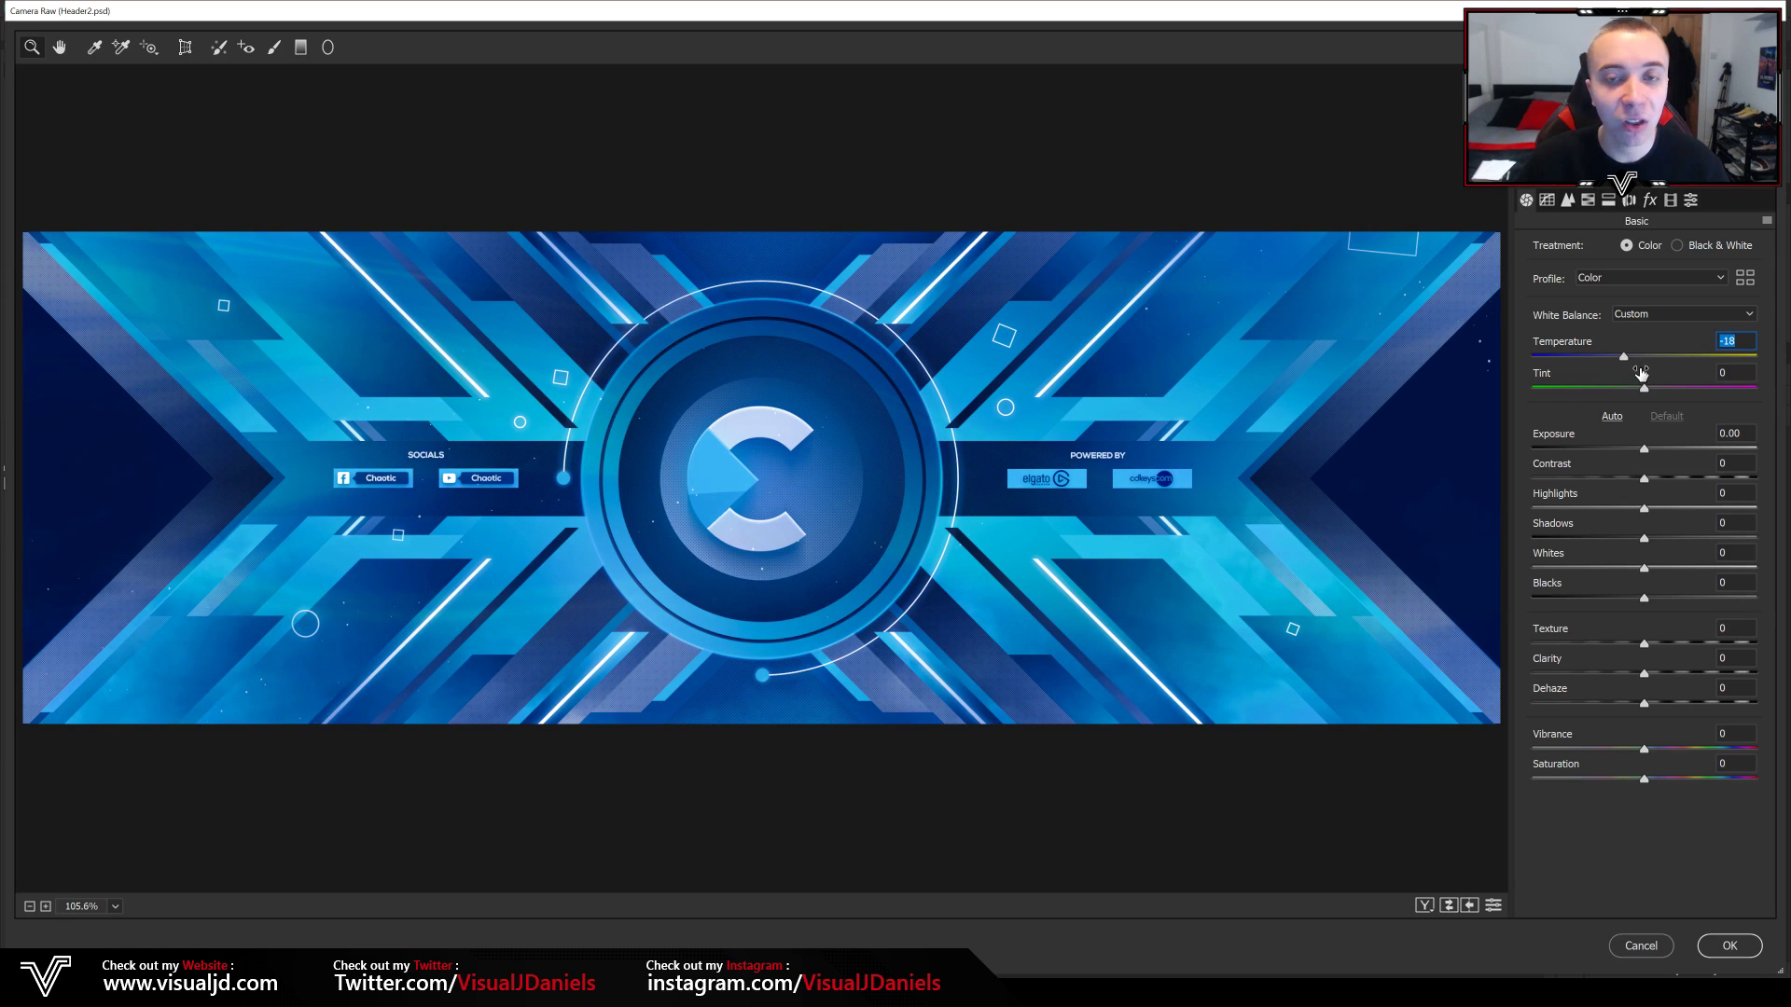
left_click(1644, 383)
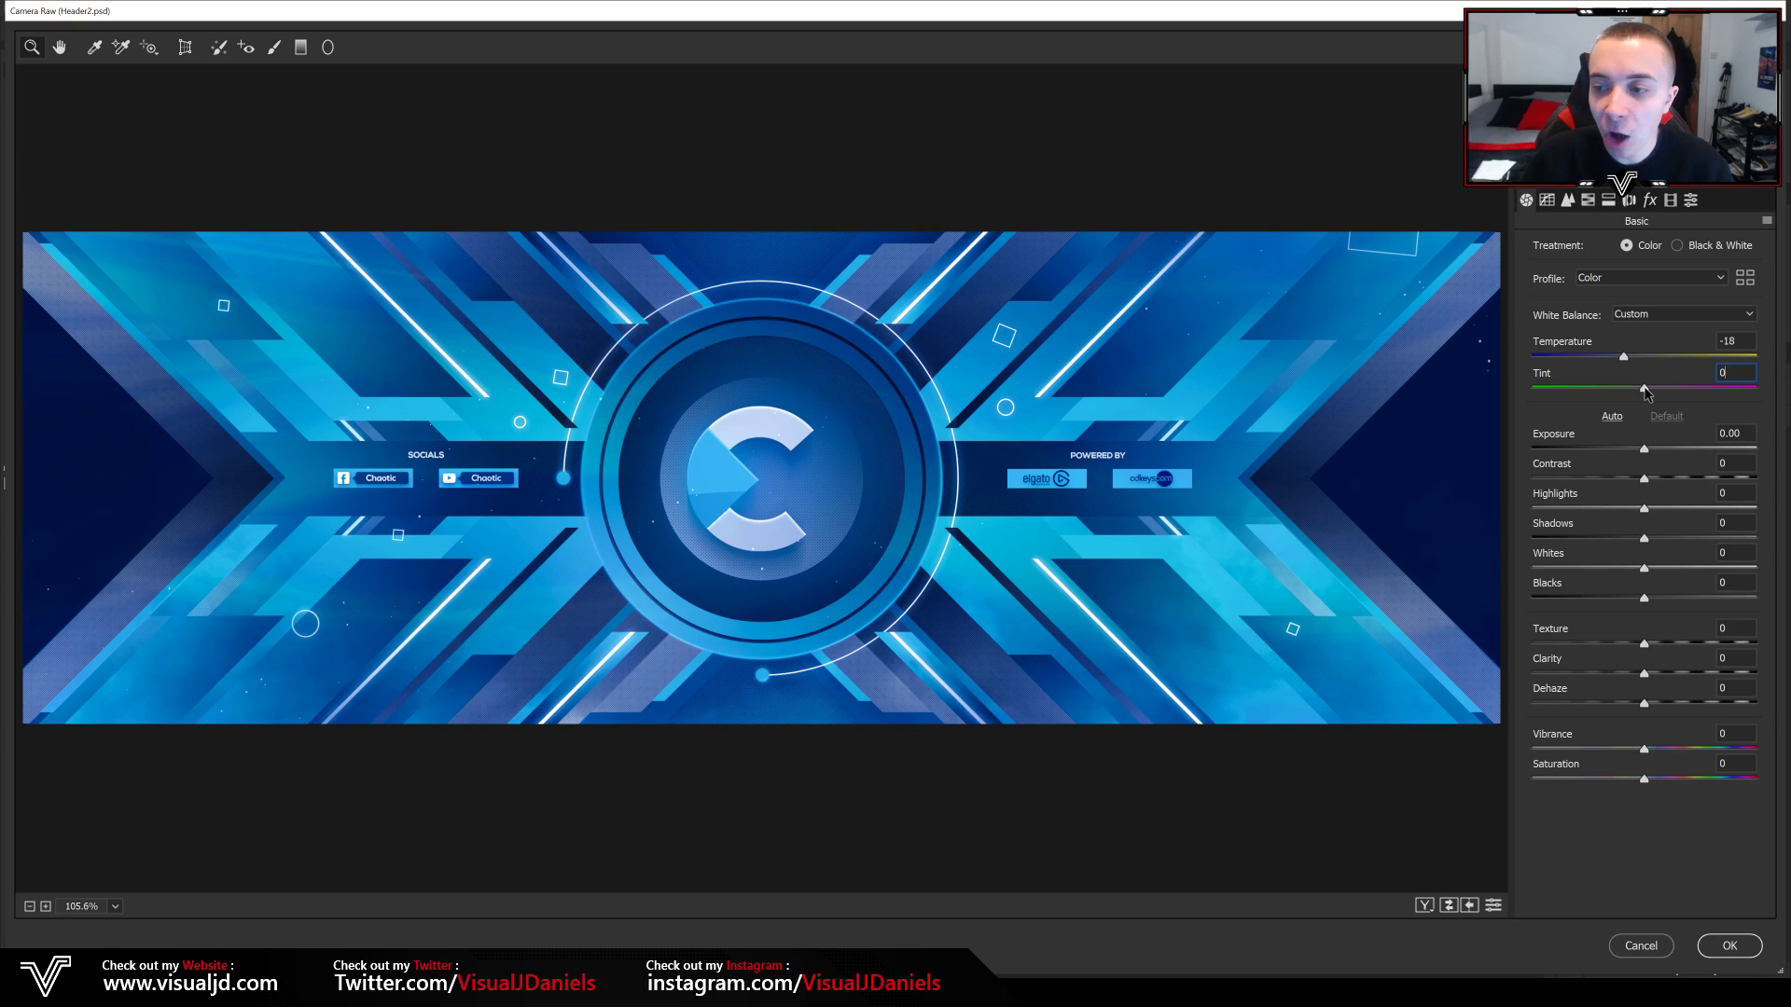
left_click_drag(1644, 388, 1657, 386)
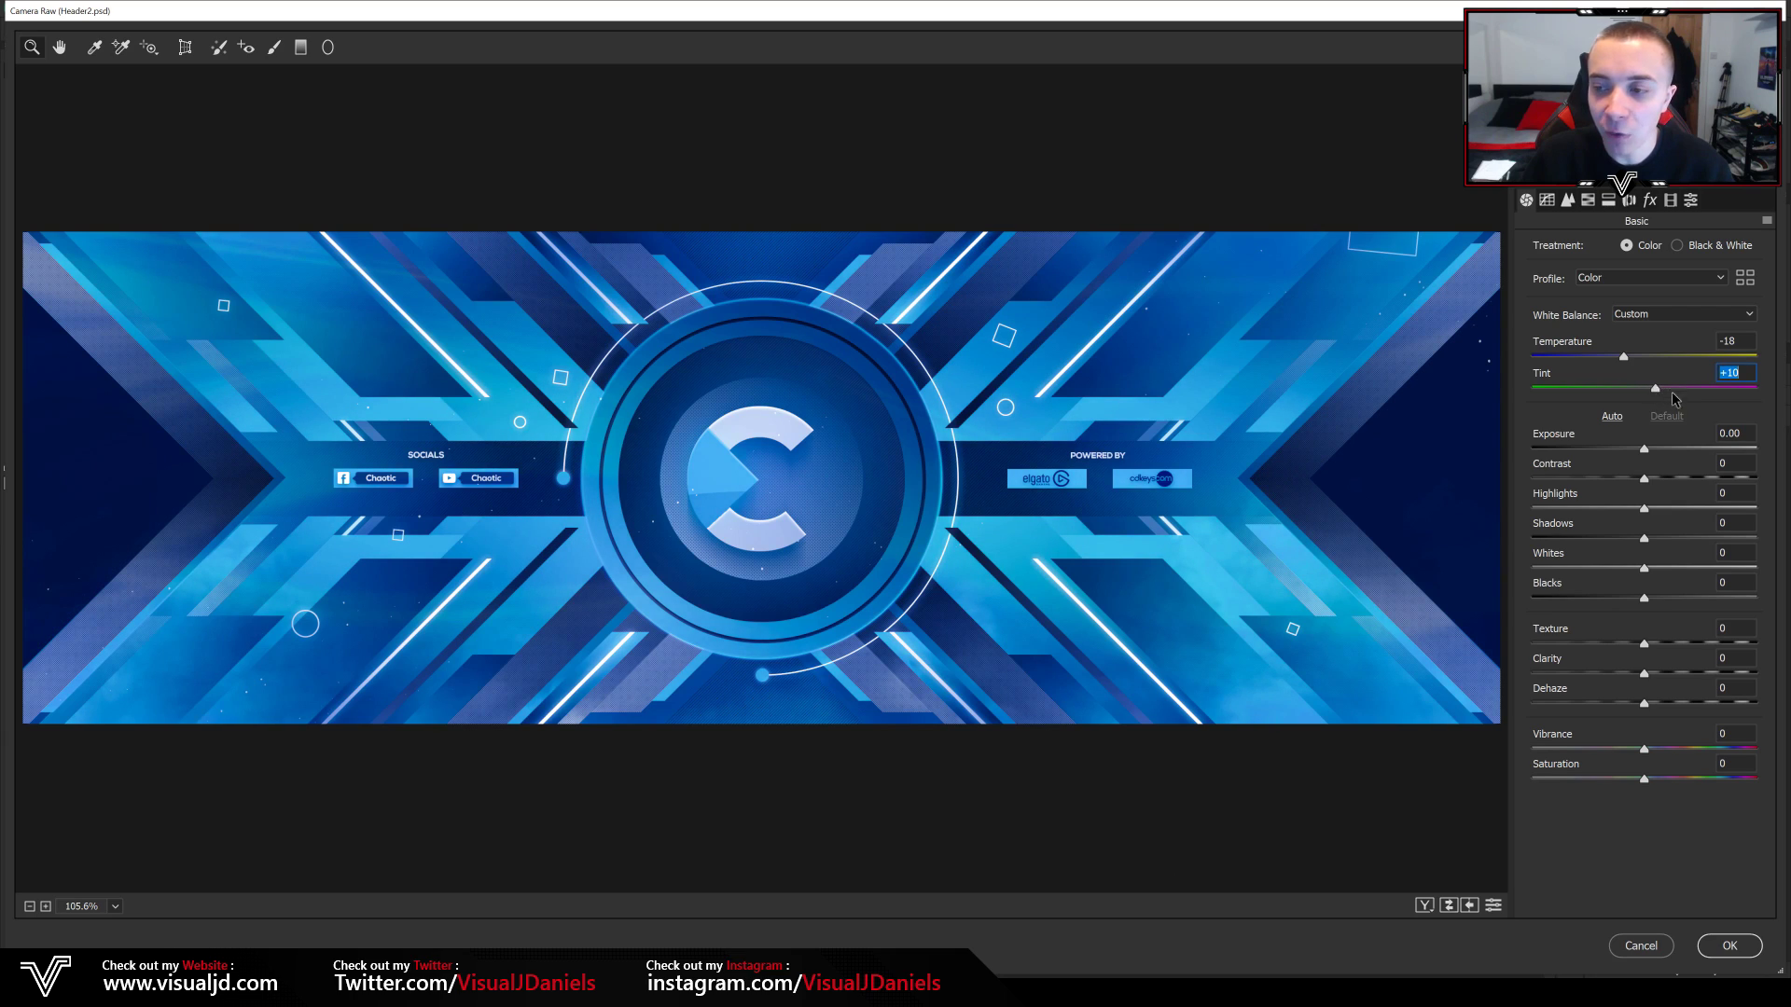
key("Down")
key("Tab")
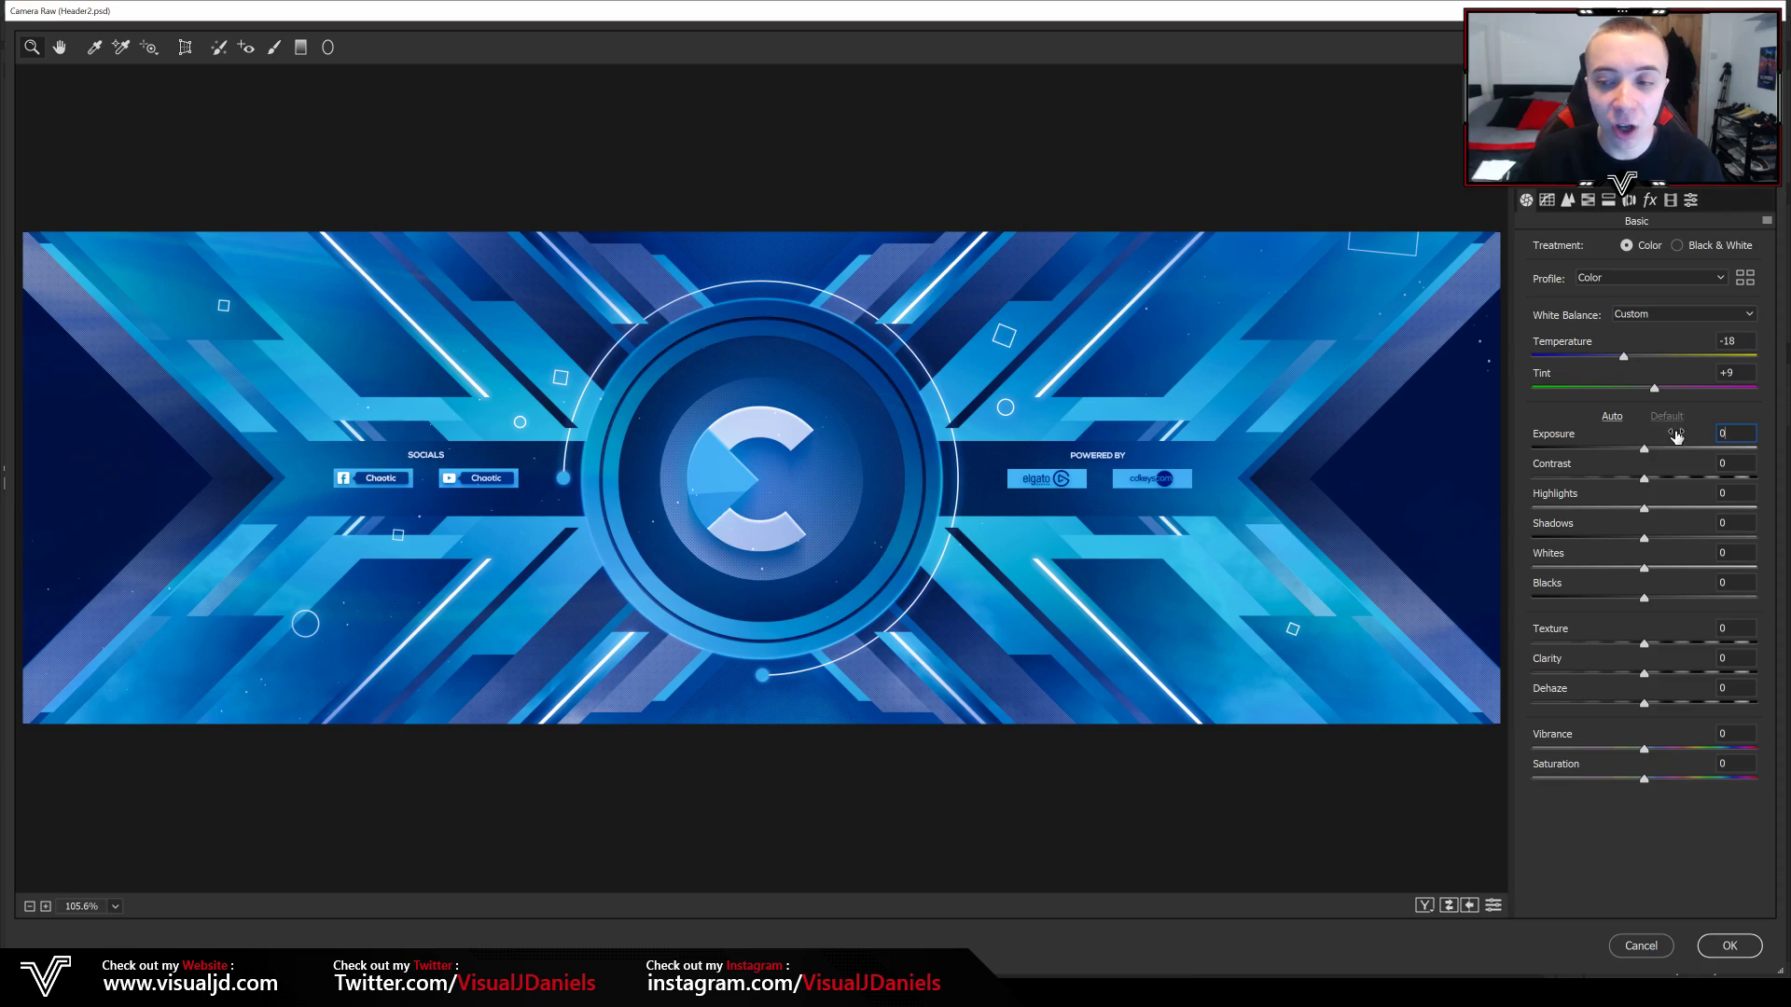
mouse_move(1649, 451)
left_mouse_down()
mouse_move(1726, 455)
mouse_move(1519, 449)
mouse_move(1647, 463)
left_mouse_up()
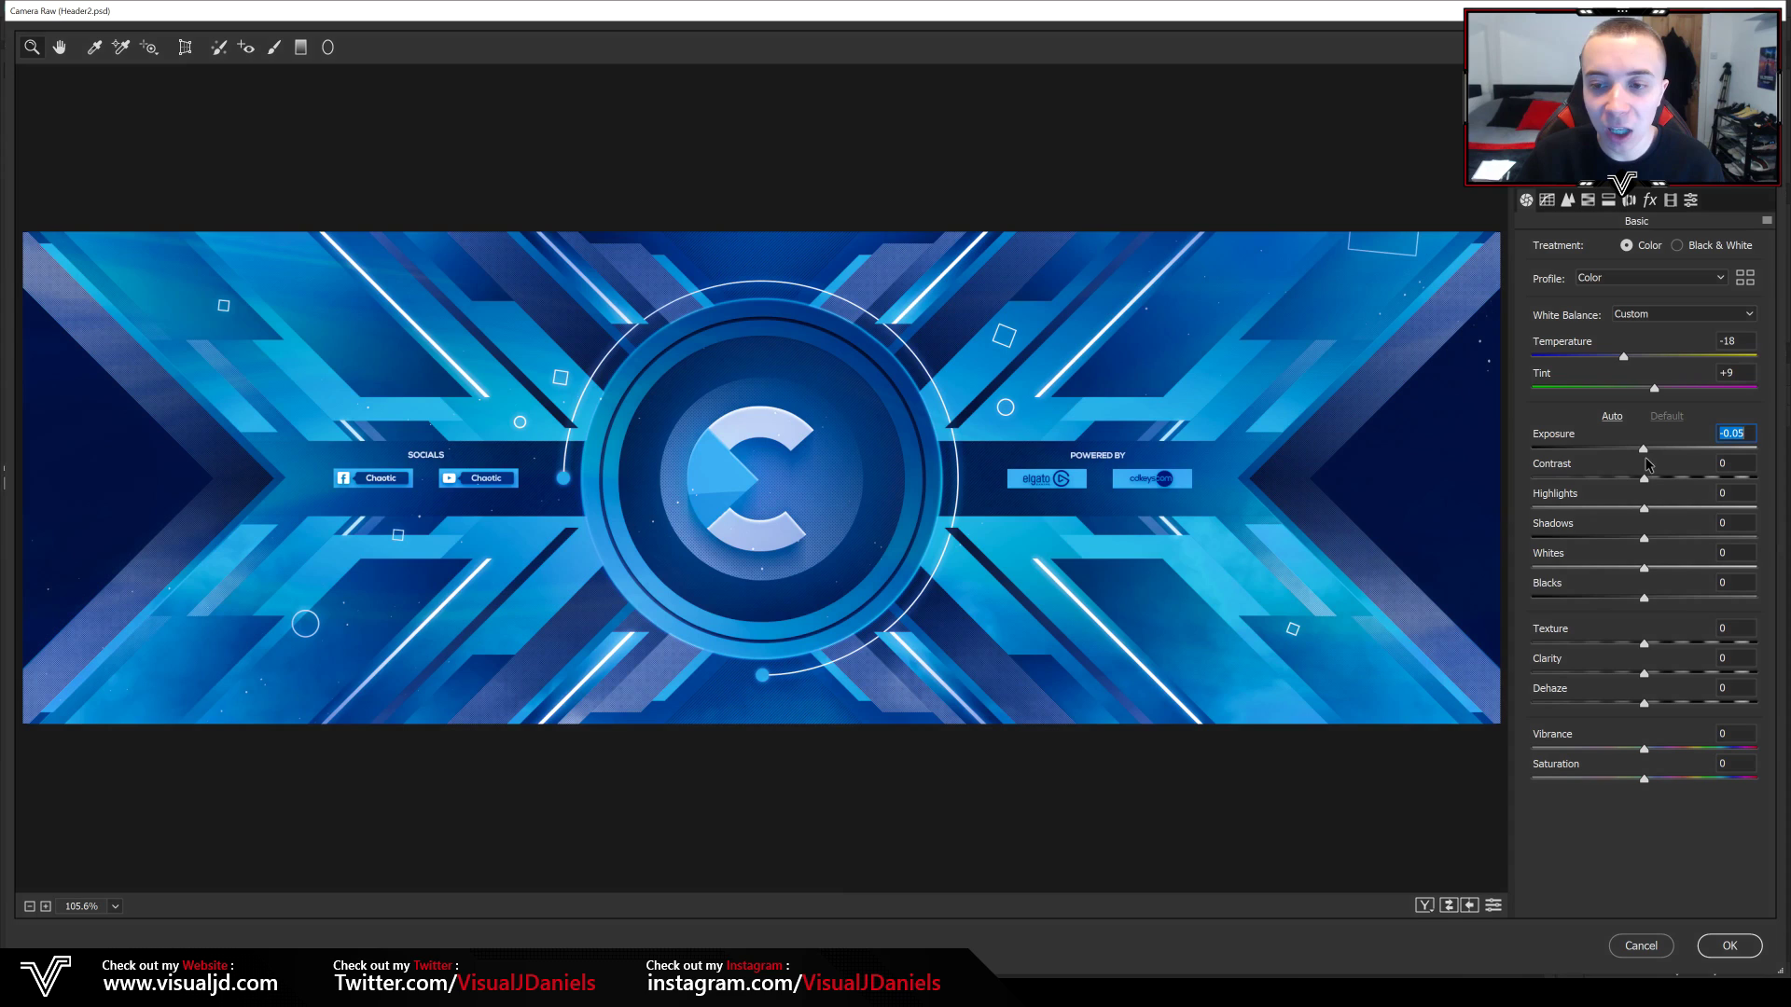
- Drop Exposure to -0.05, then test Contrast's extremes and settle it at +20
left_click_drag(1647, 464, 1648, 462)
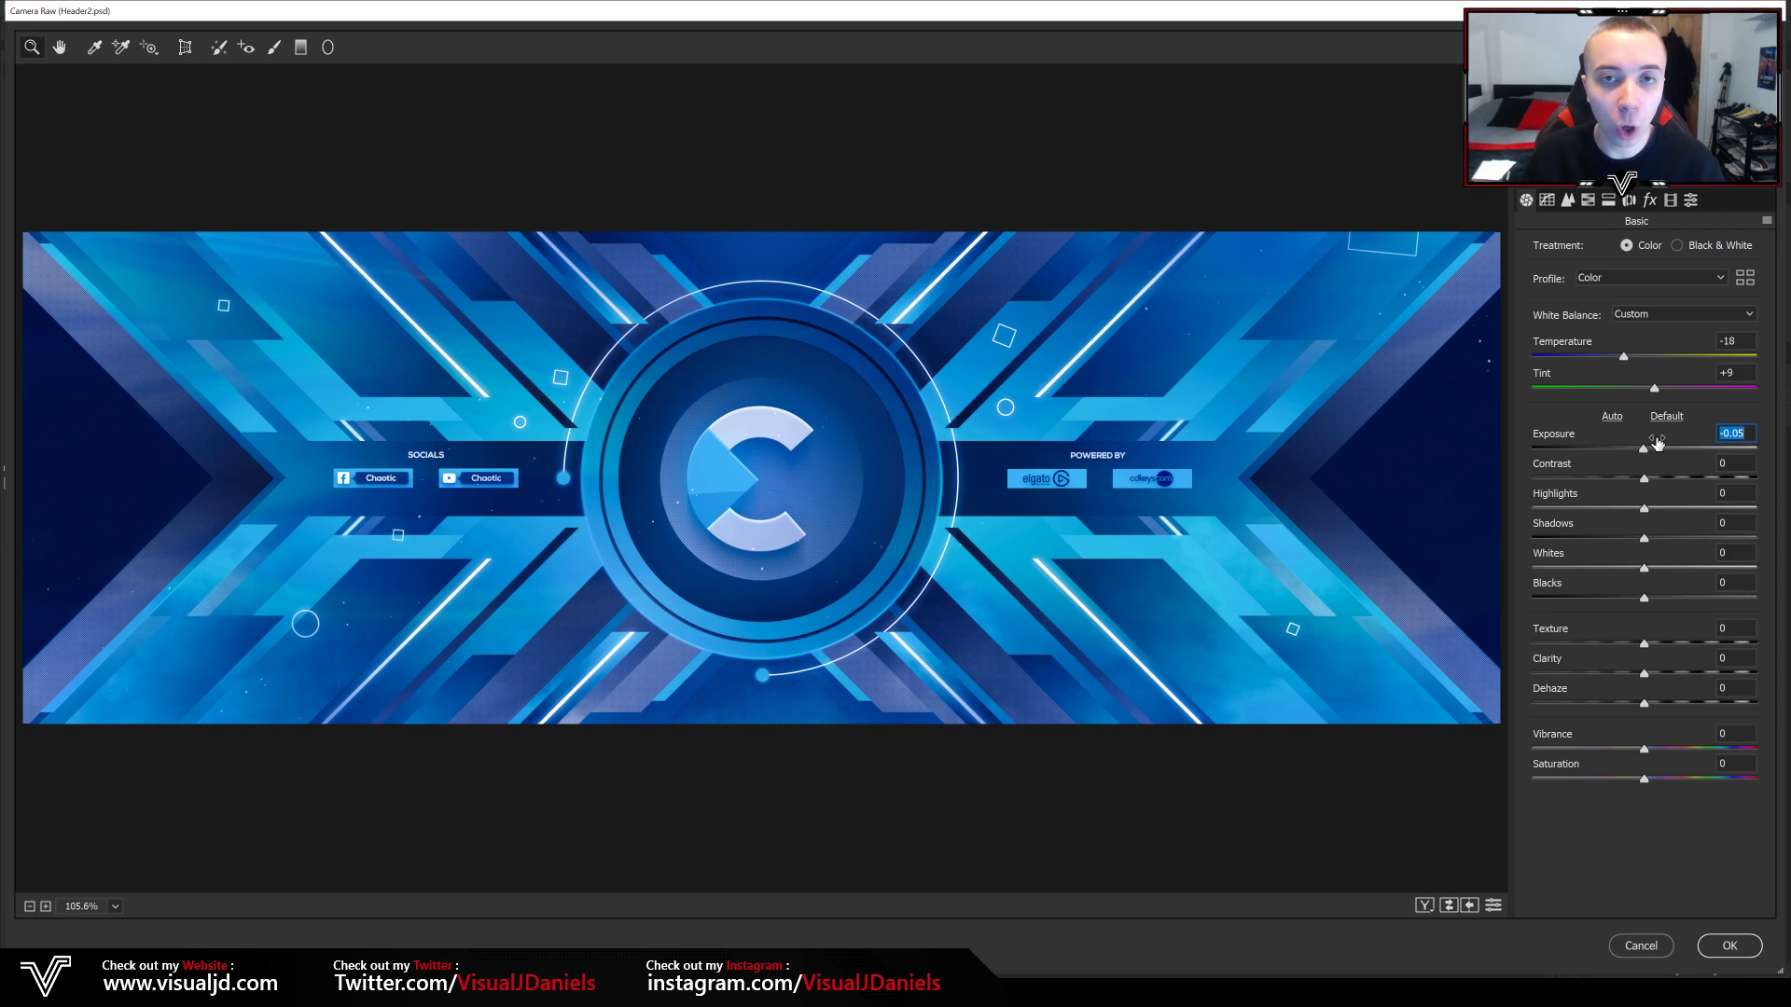
key("Tab")
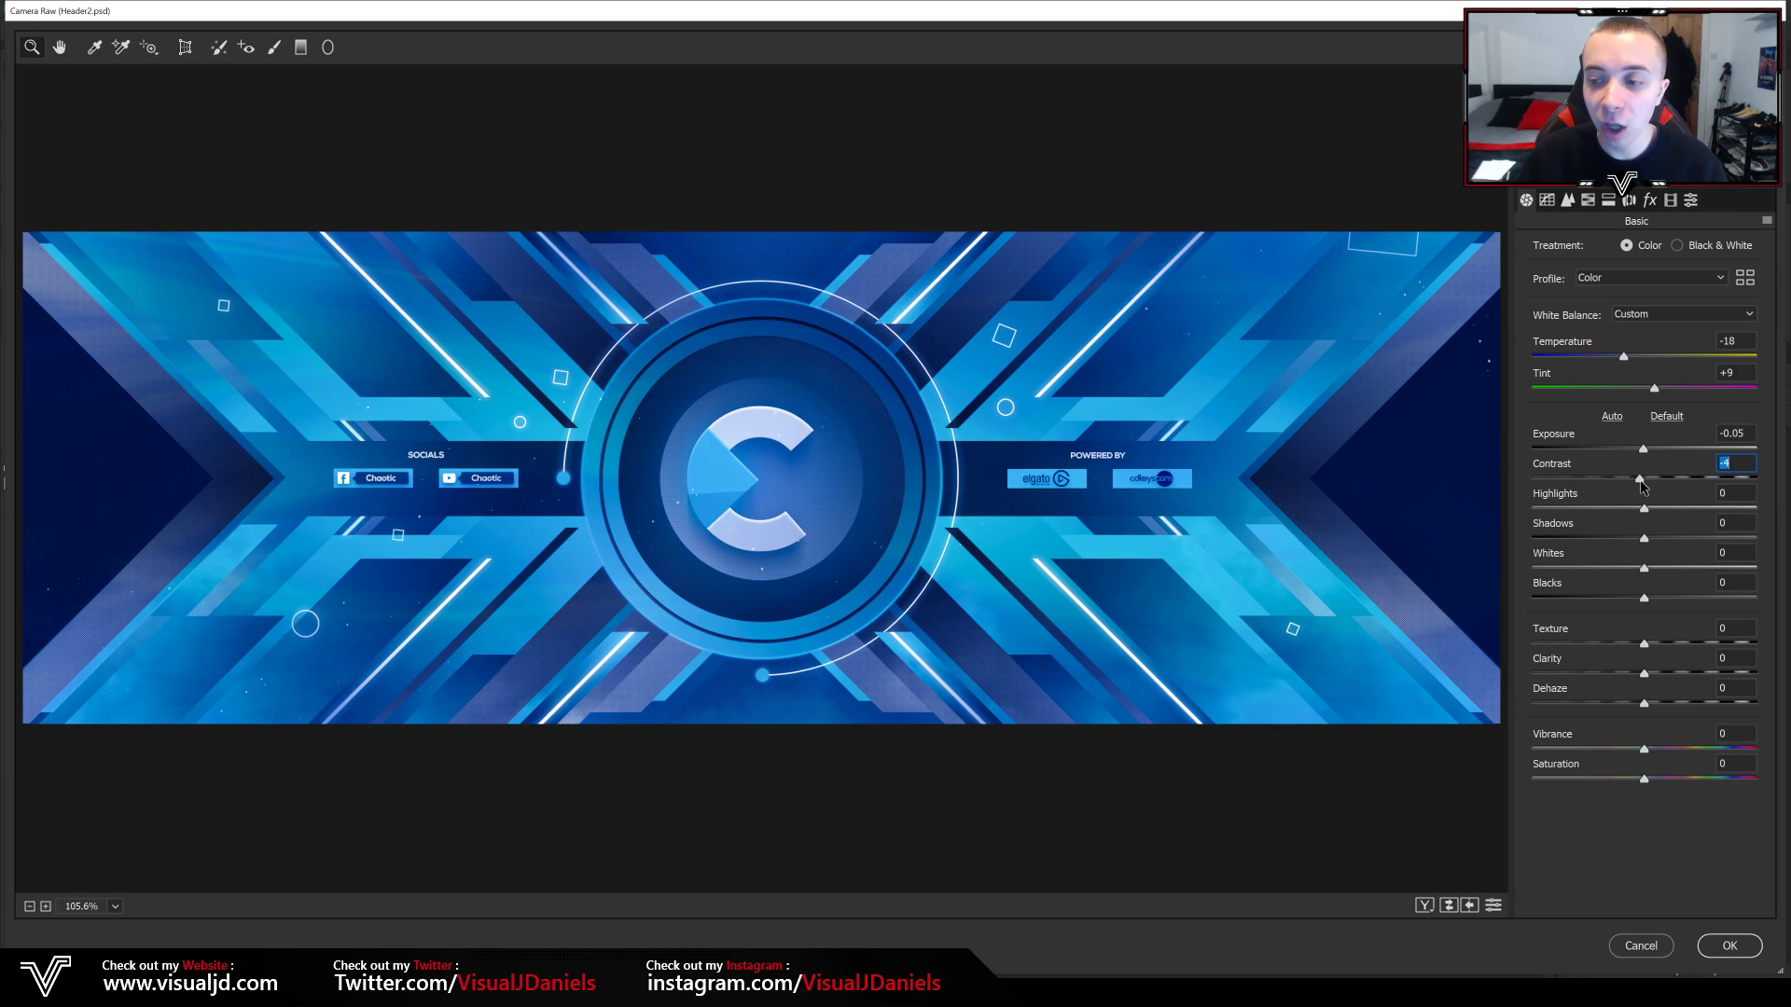
left_click_drag(1647, 482, 1525, 481)
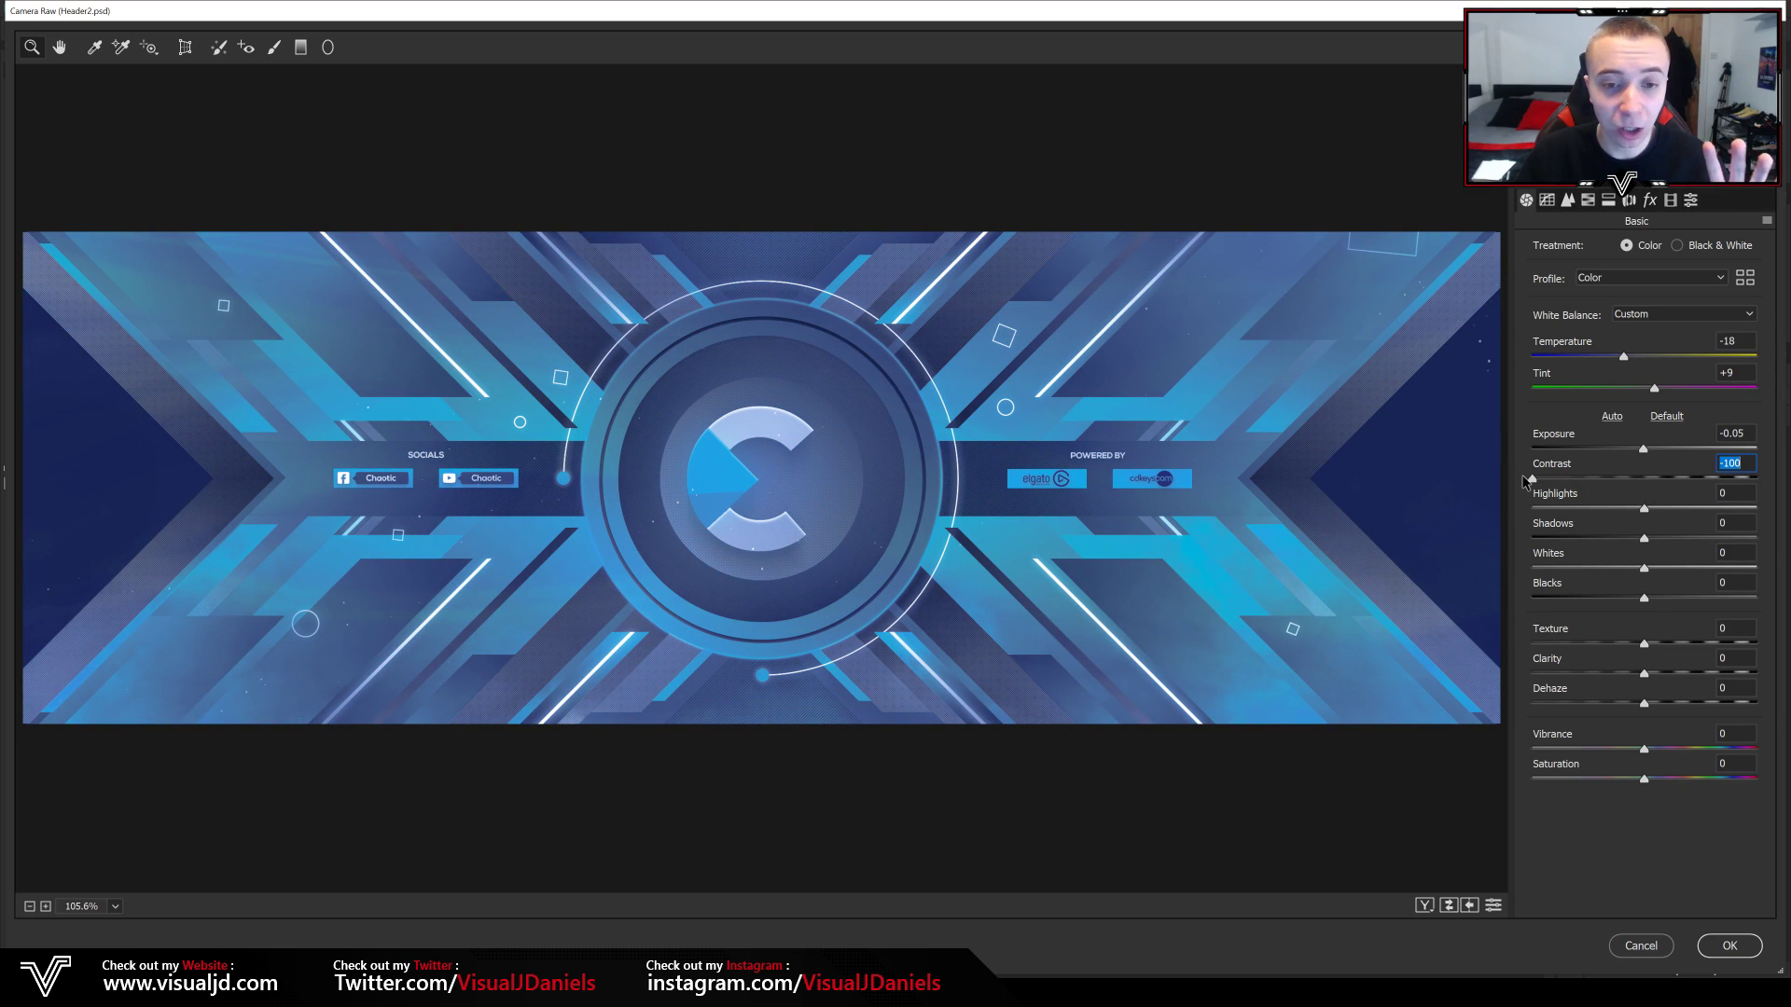
left_click_drag(1528, 480, 1759, 484)
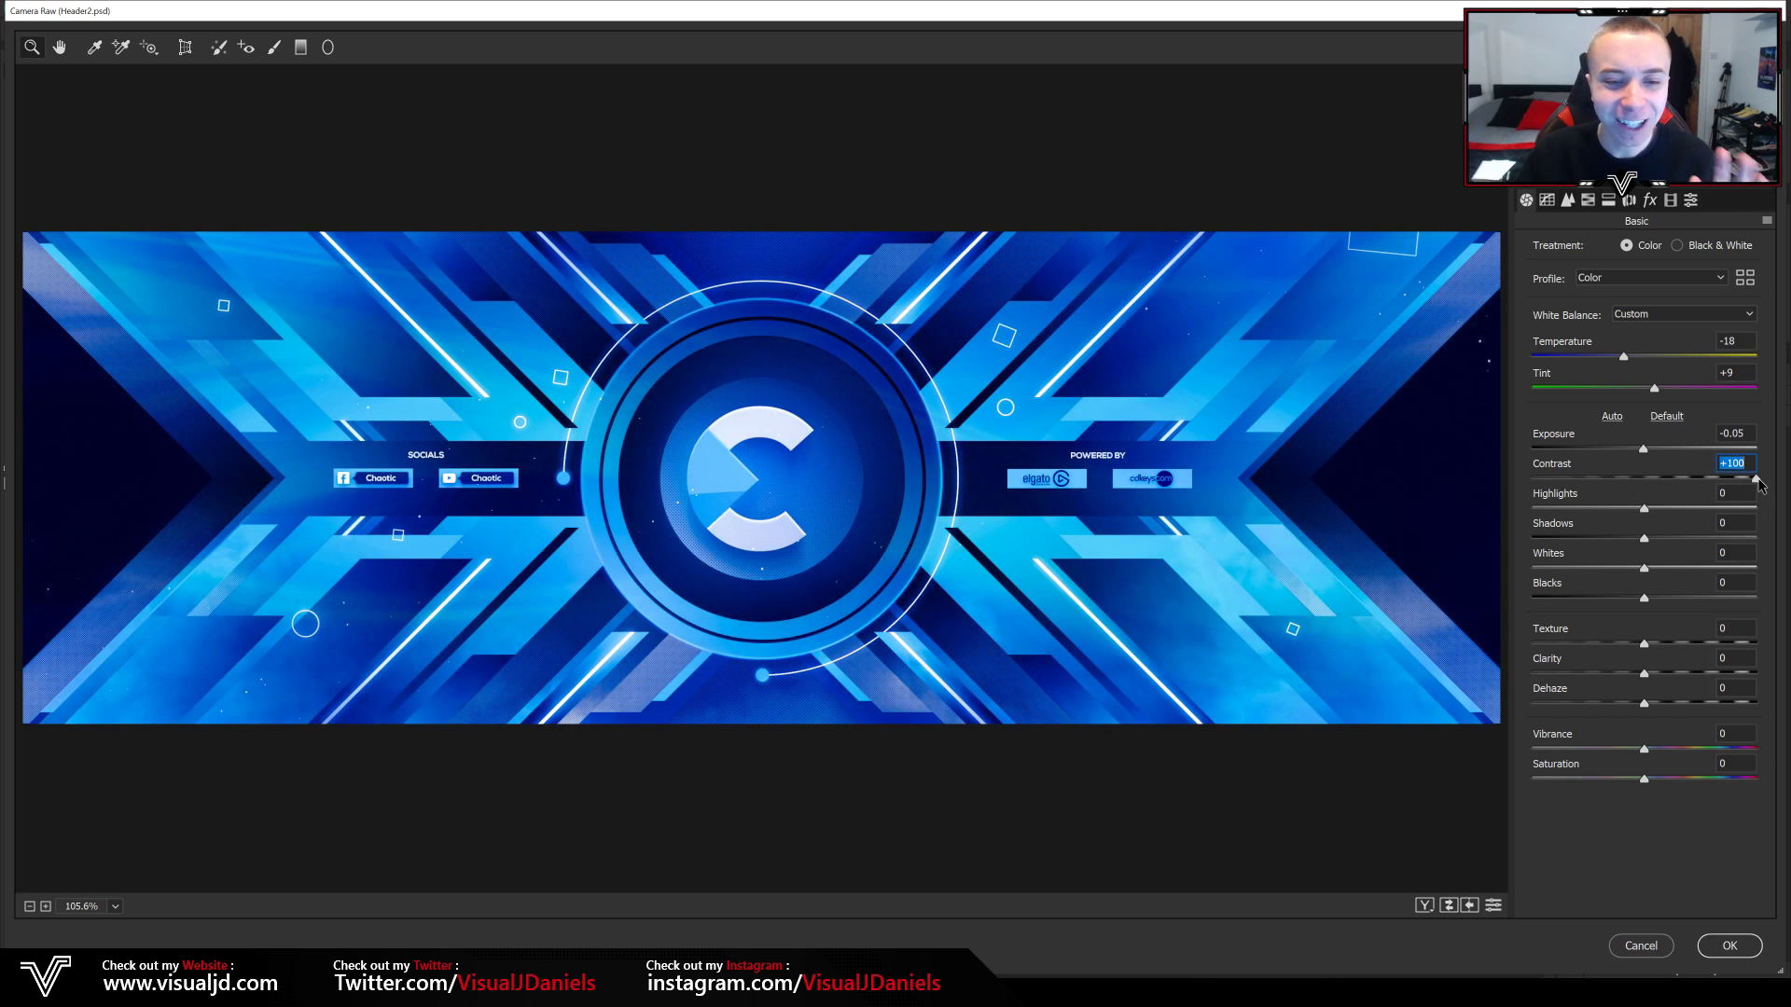
left_click_drag(1759, 482, 1670, 497)
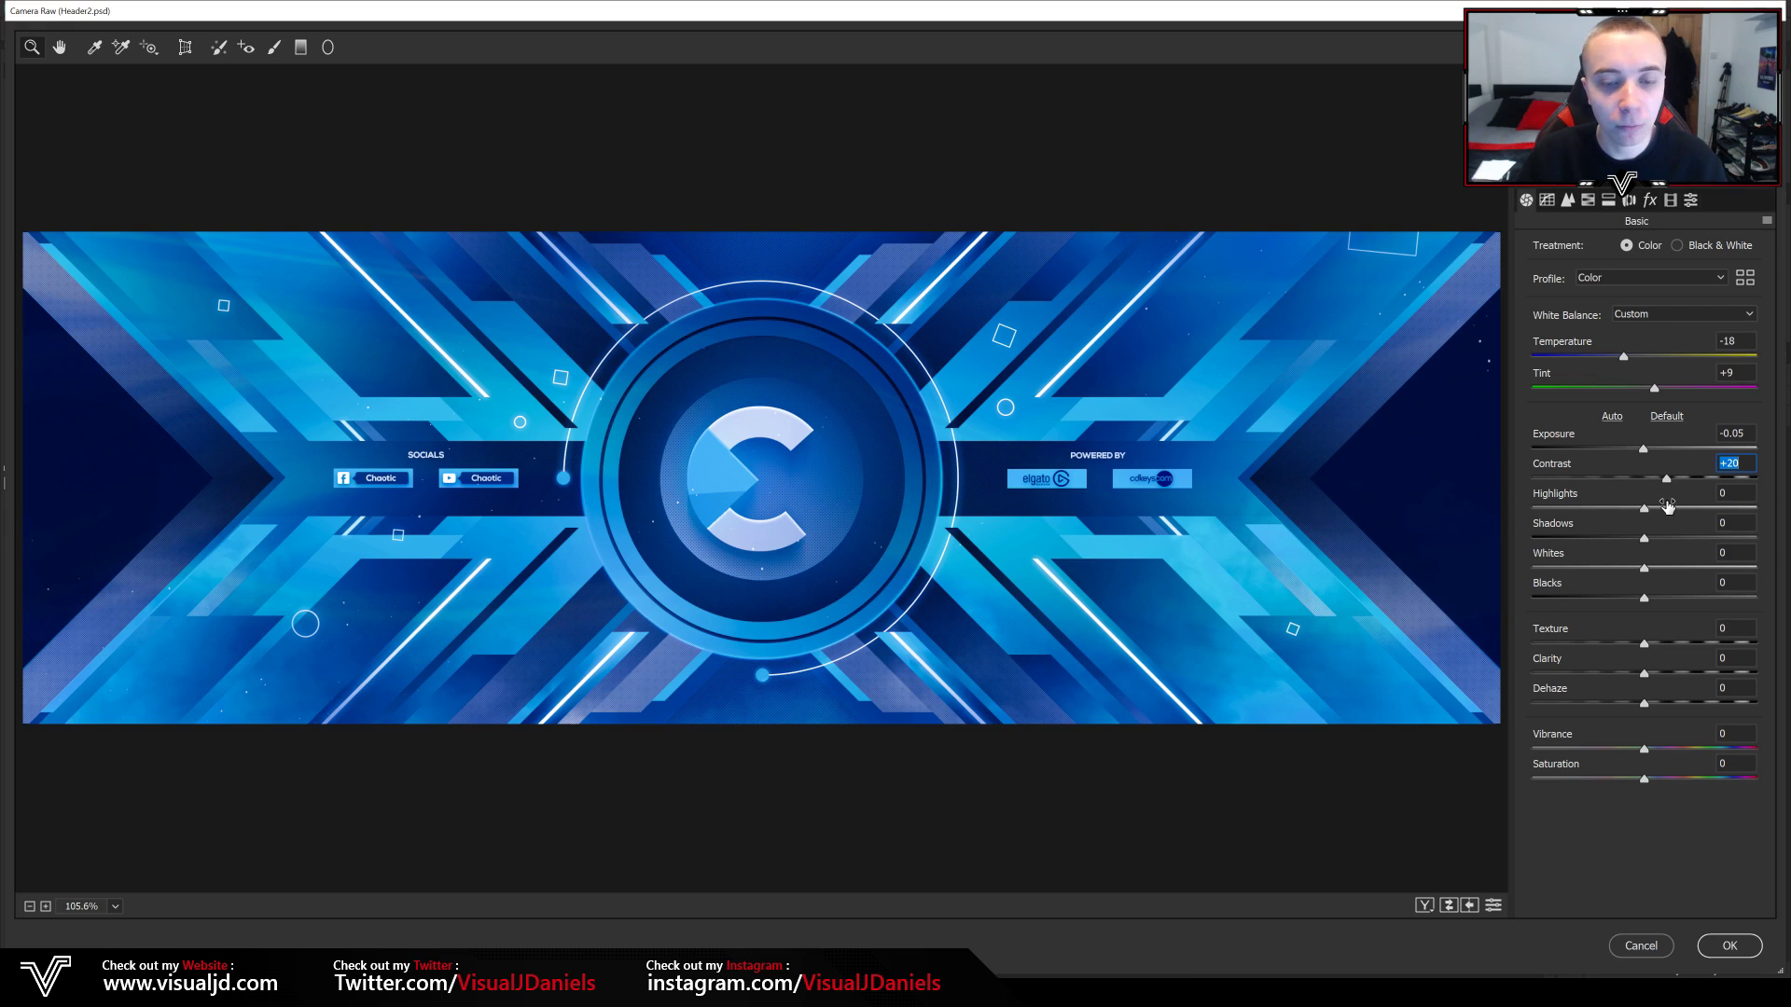
- Raise Highlights to +43 and lower Shadows to -13 in the Basic panel
left_click_drag(1644, 508, 1697, 502)
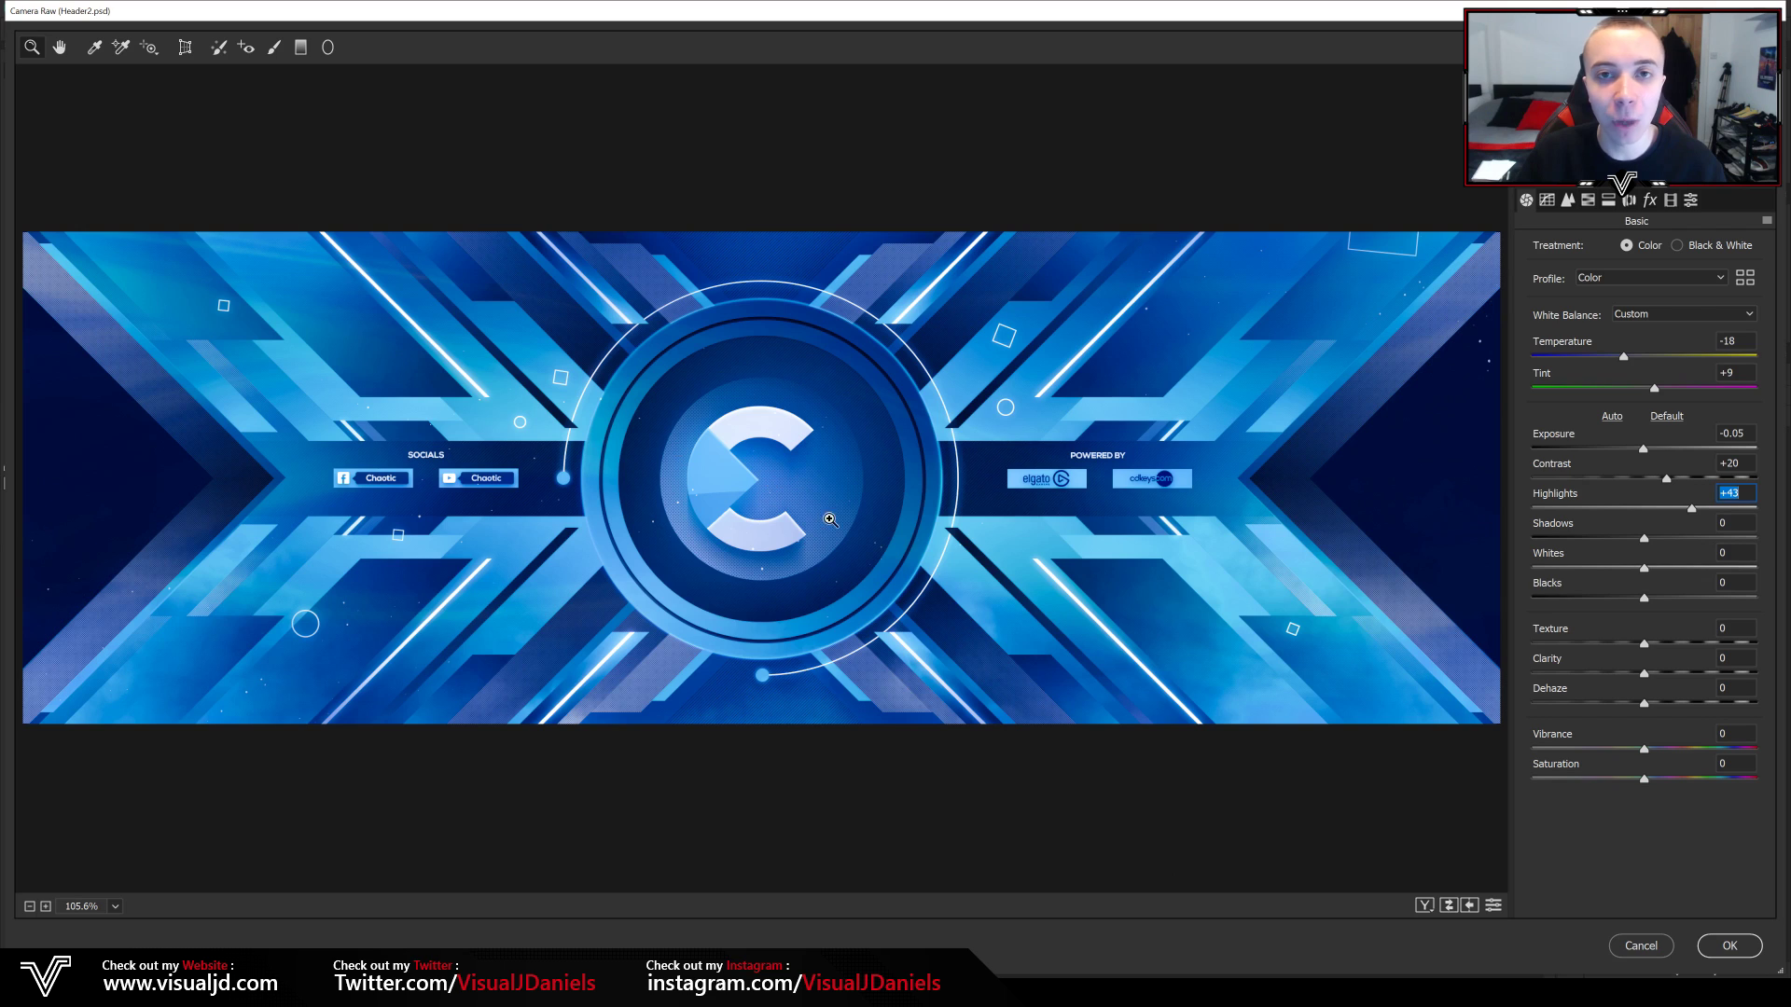
mouse_move(1645, 540)
left_mouse_down()
mouse_move(1550, 541)
mouse_move(1752, 551)
mouse_move(1632, 549)
left_mouse_up()
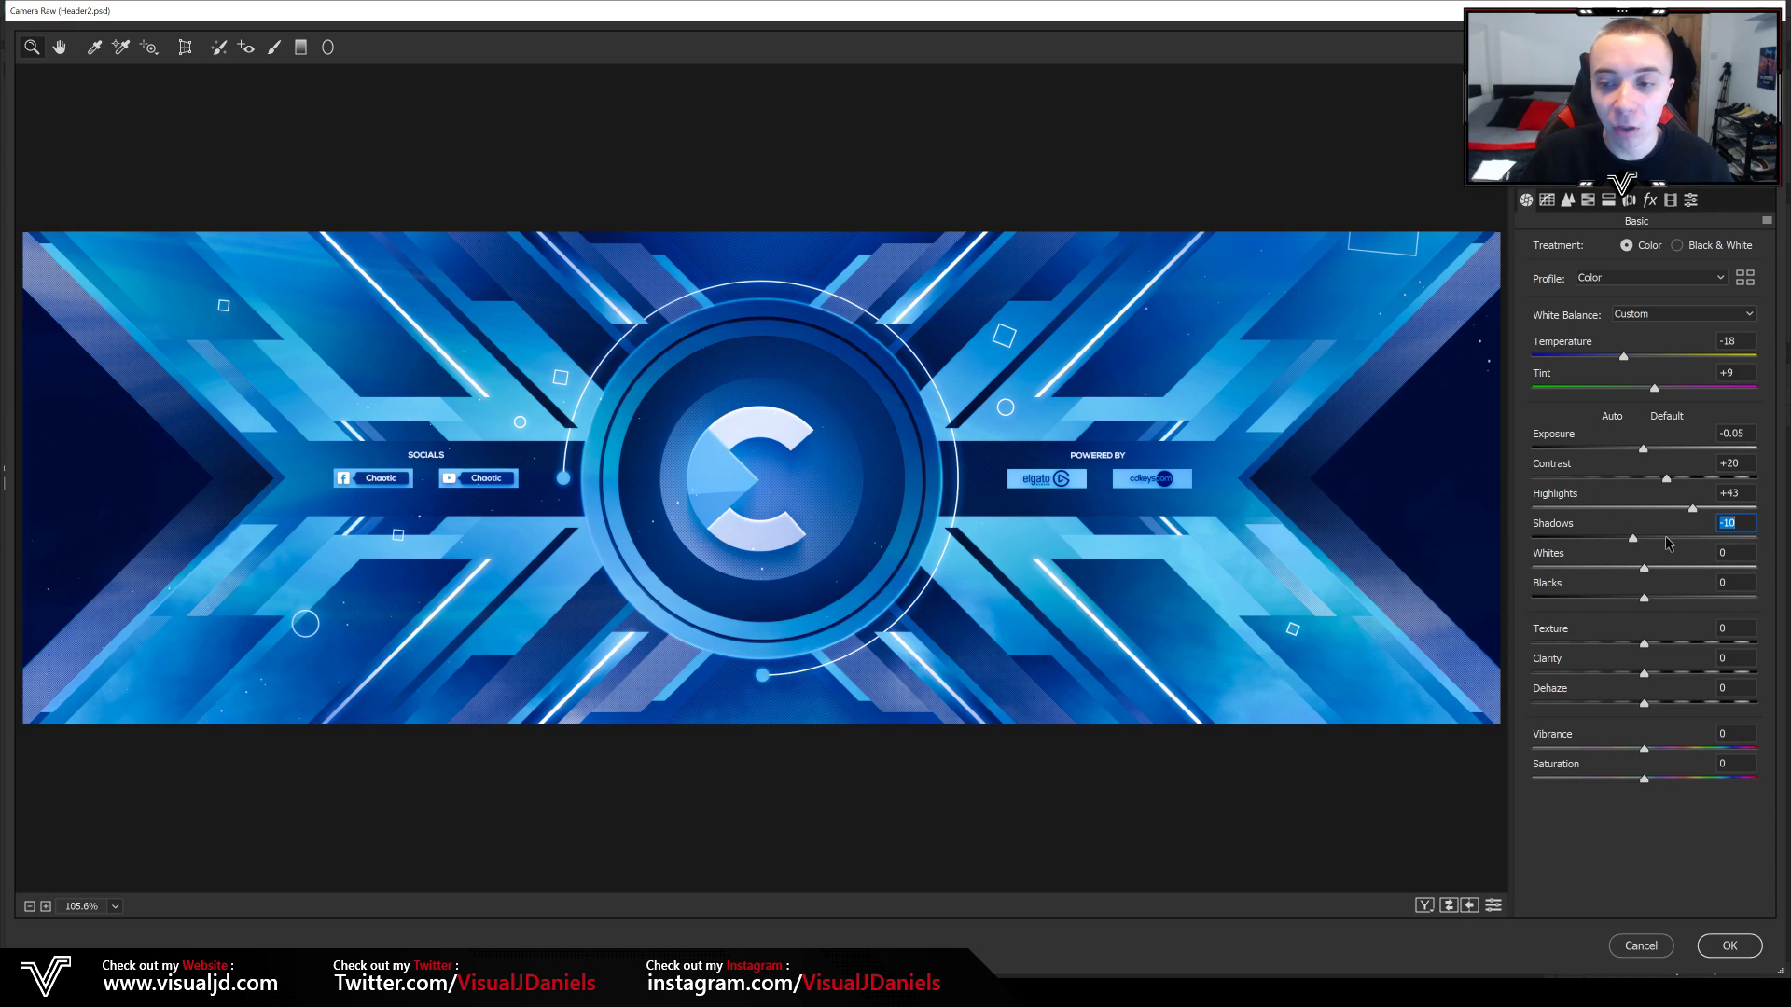
left_click_drag(1632, 541, 1639, 567)
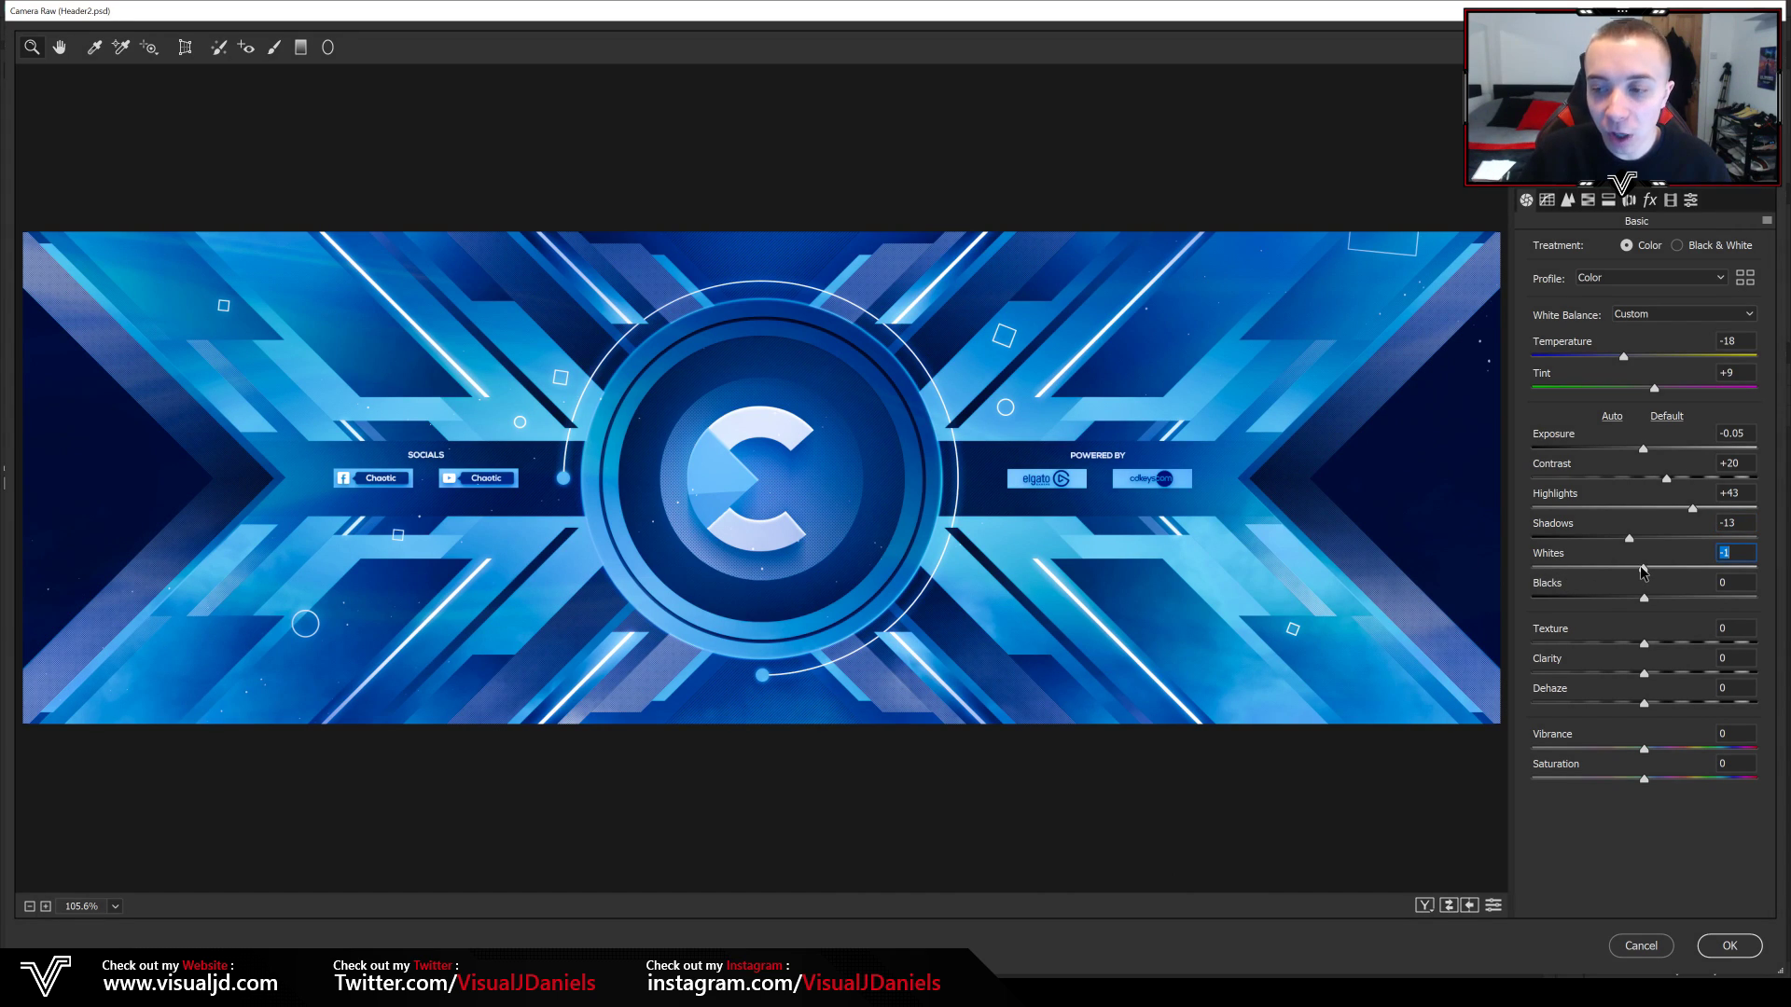
- Settle Whites at +2 after testing its extremes, and set Blacks to -10
left_click_drag(1646, 567, 1760, 571)
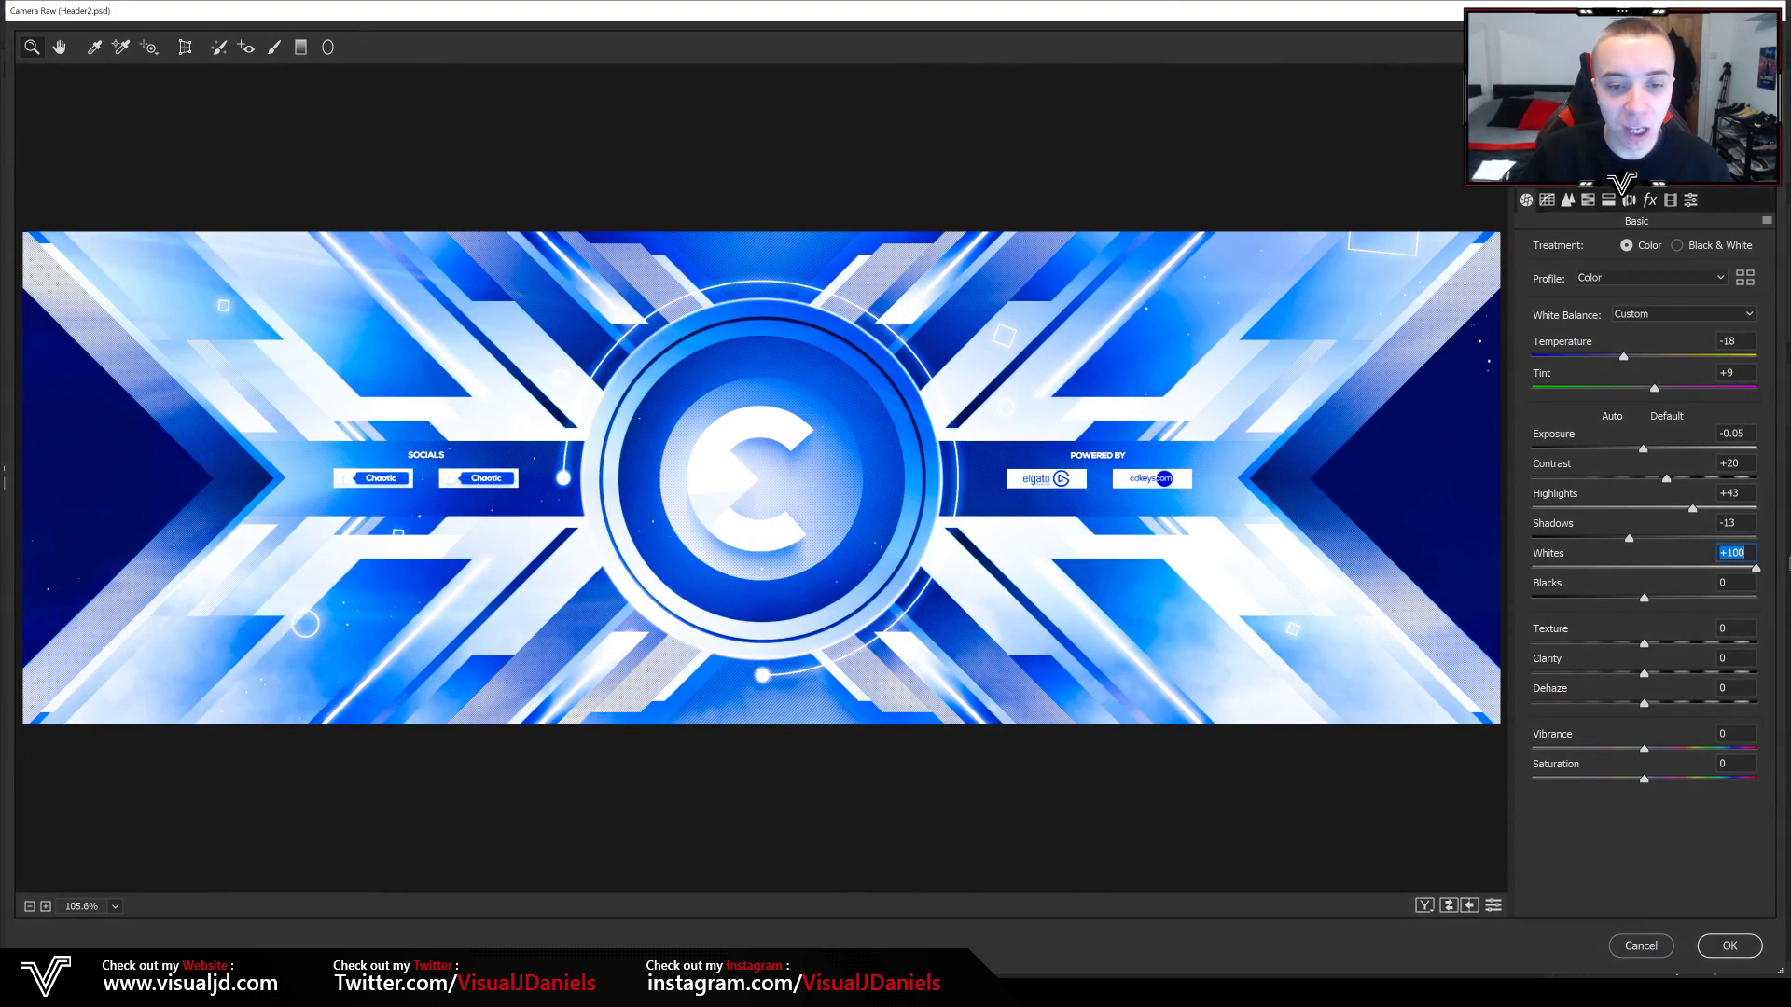
left_click_drag(1700, 572, 1531, 571)
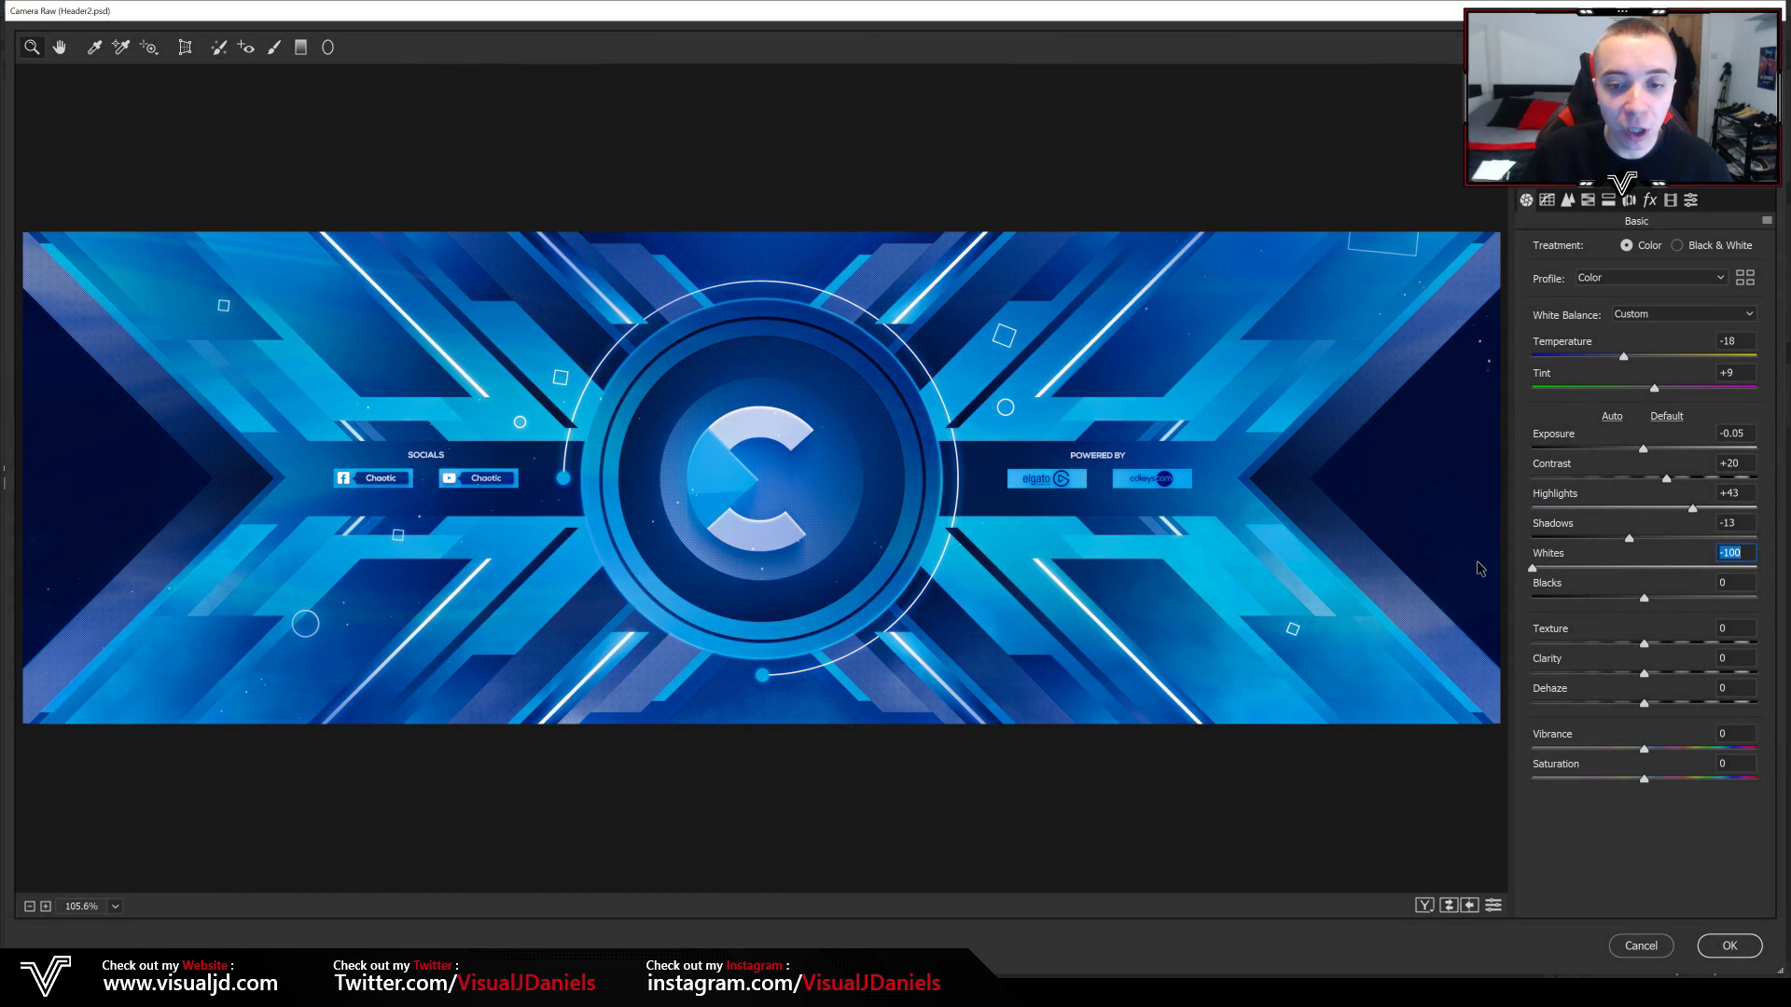
left_click_drag(1533, 568, 1788, 609)
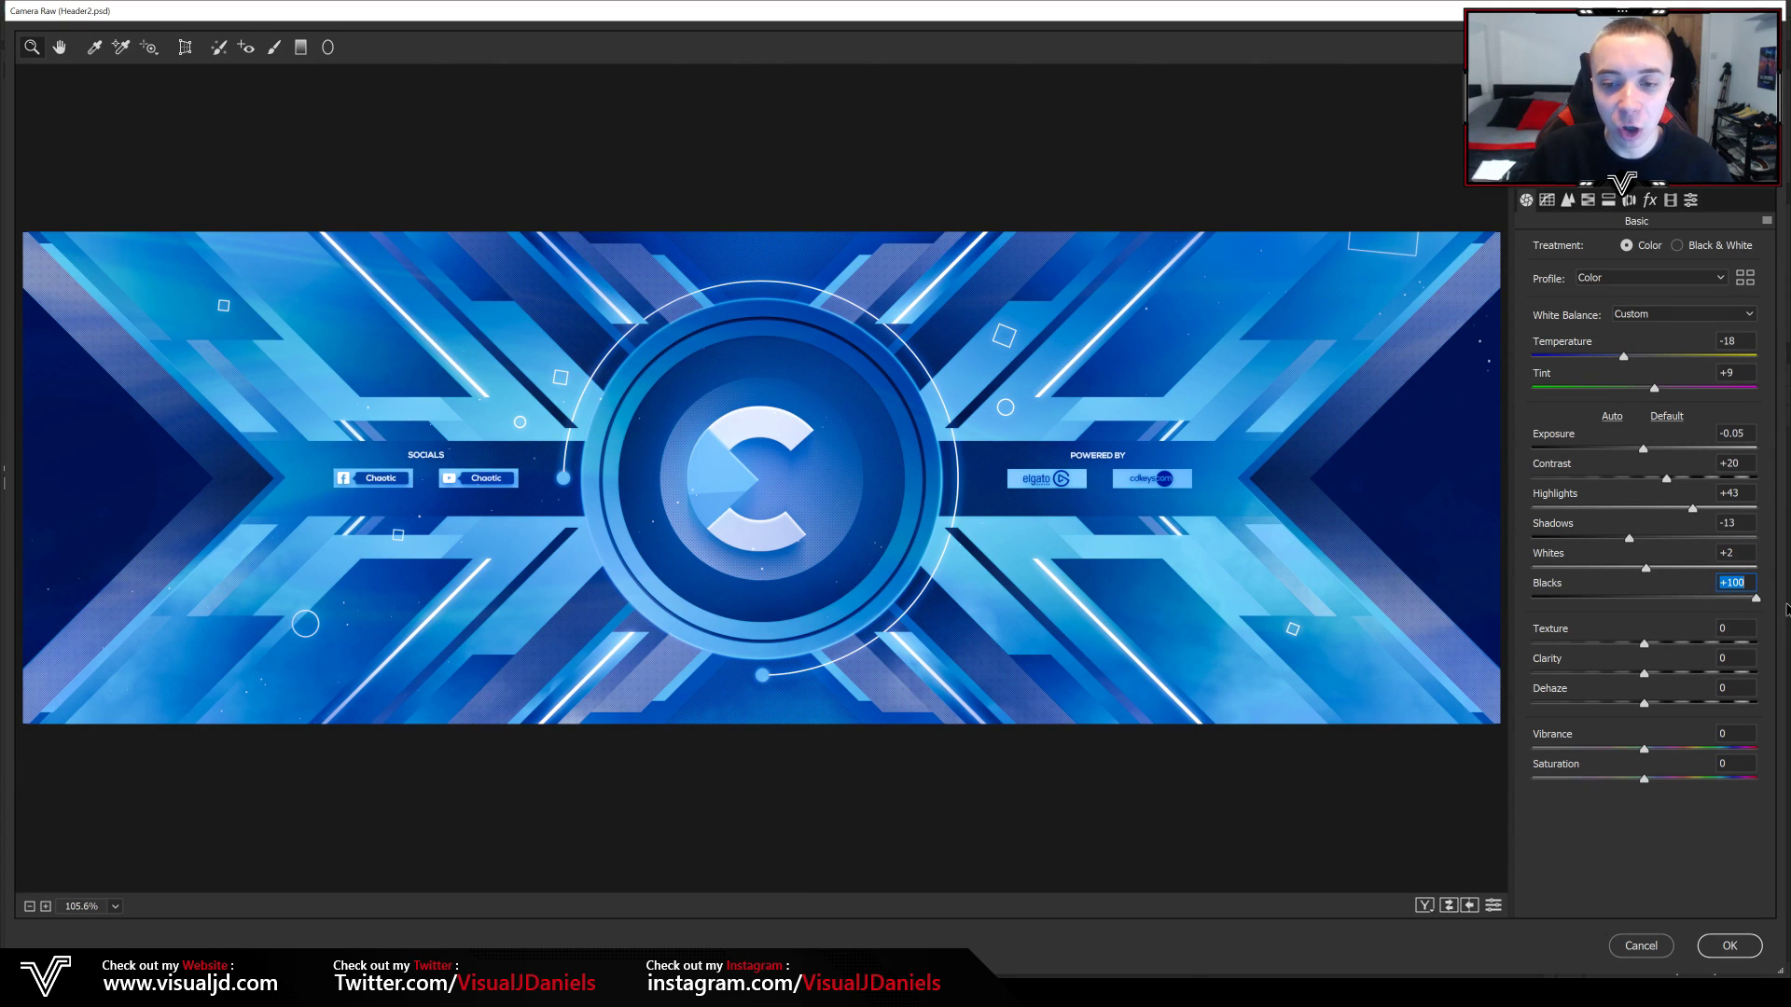
double_click(1735, 602)
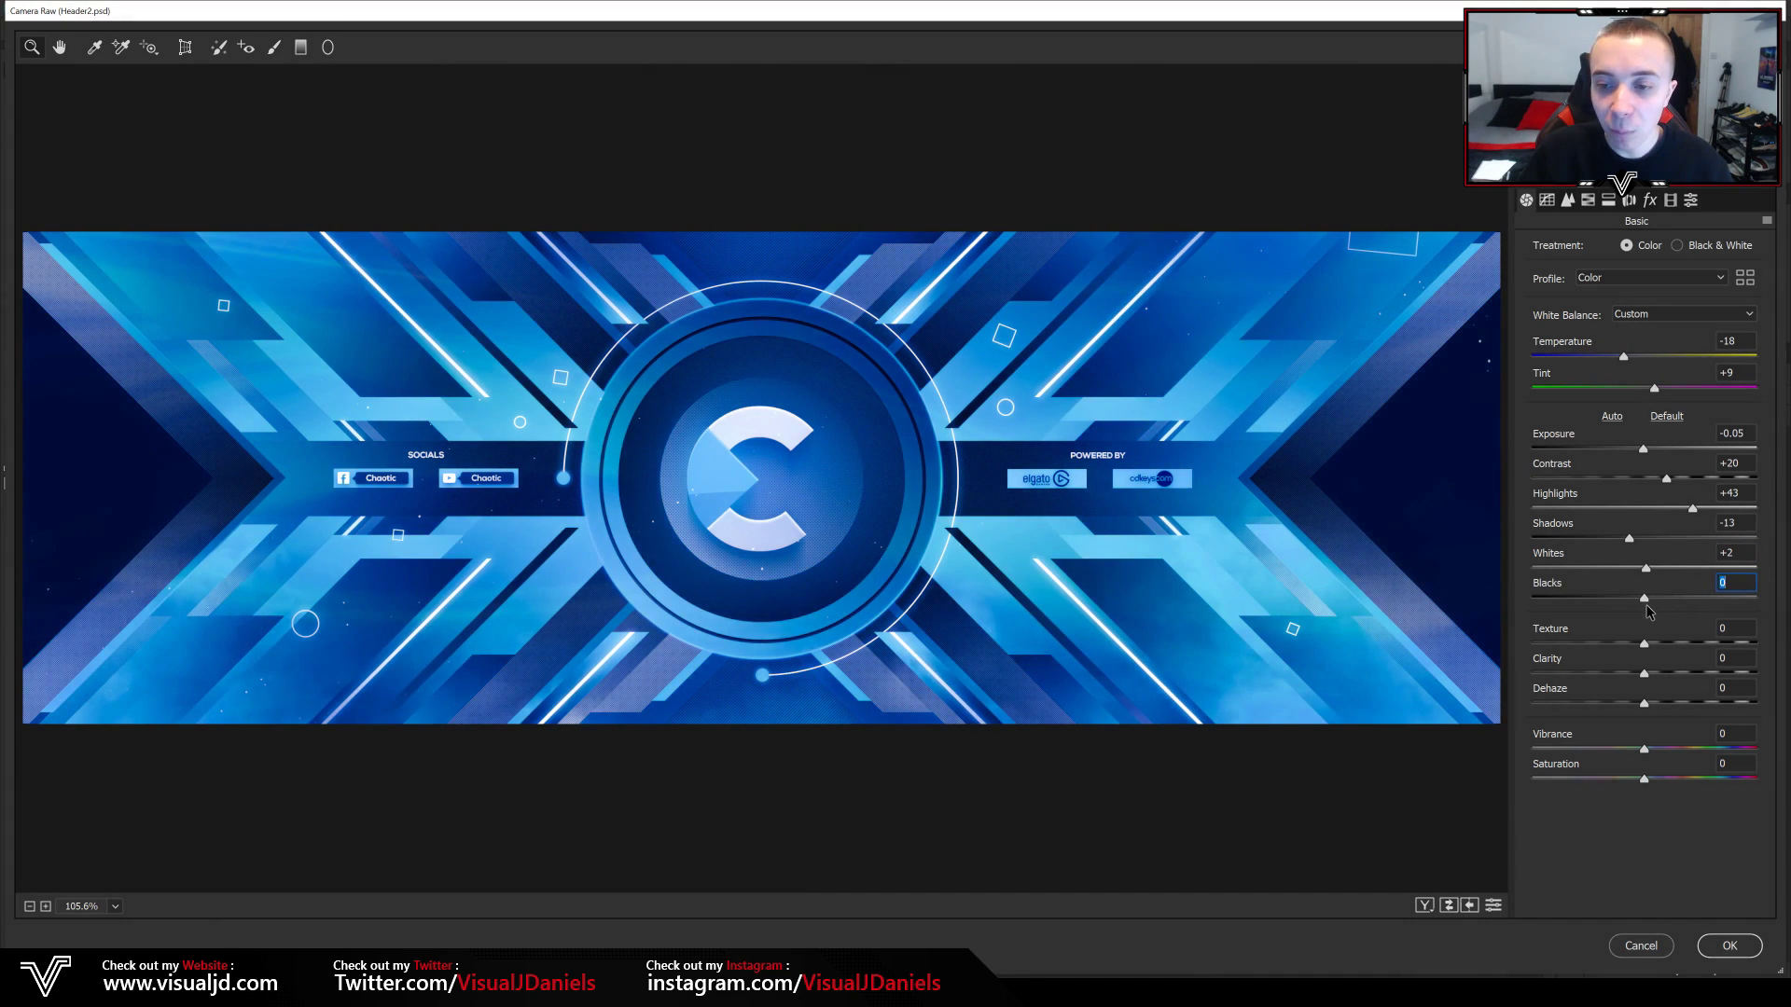
key("Down")
key("Down")
key("Down")
key("Down")
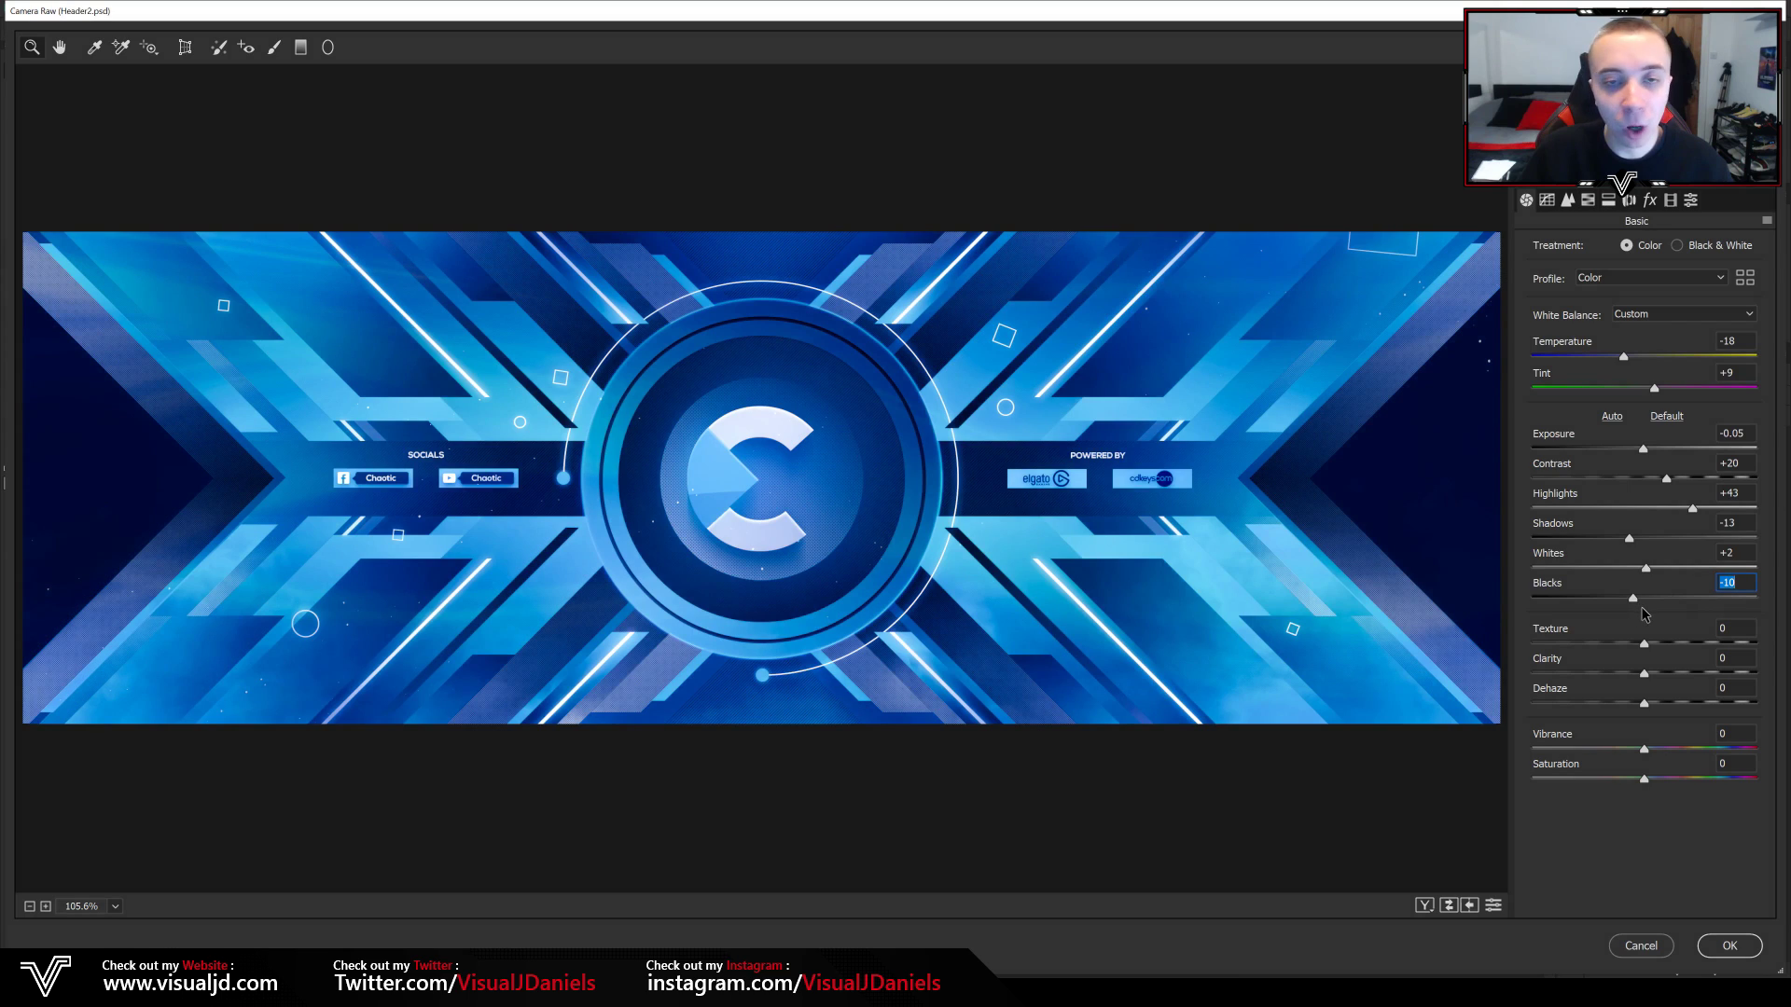
key("Tab")
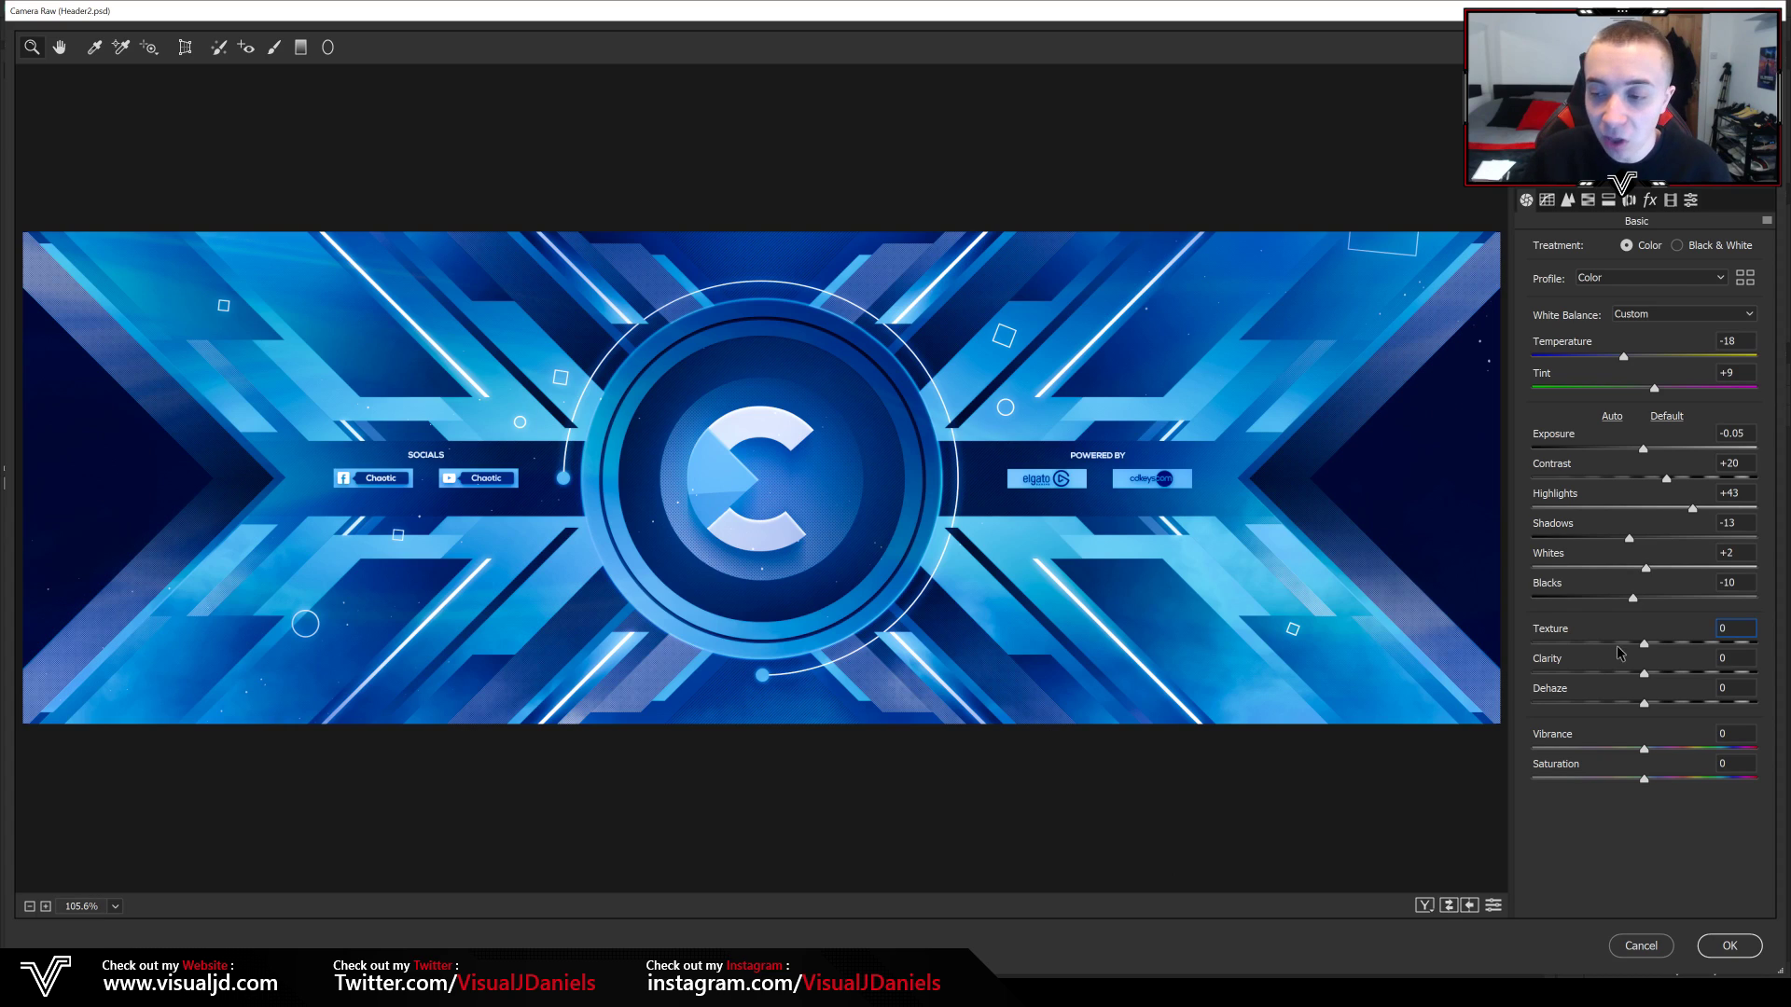
- Set Texture to +12 after previewing its minimum and maximum
left_click_drag(1643, 644, 1548, 647)
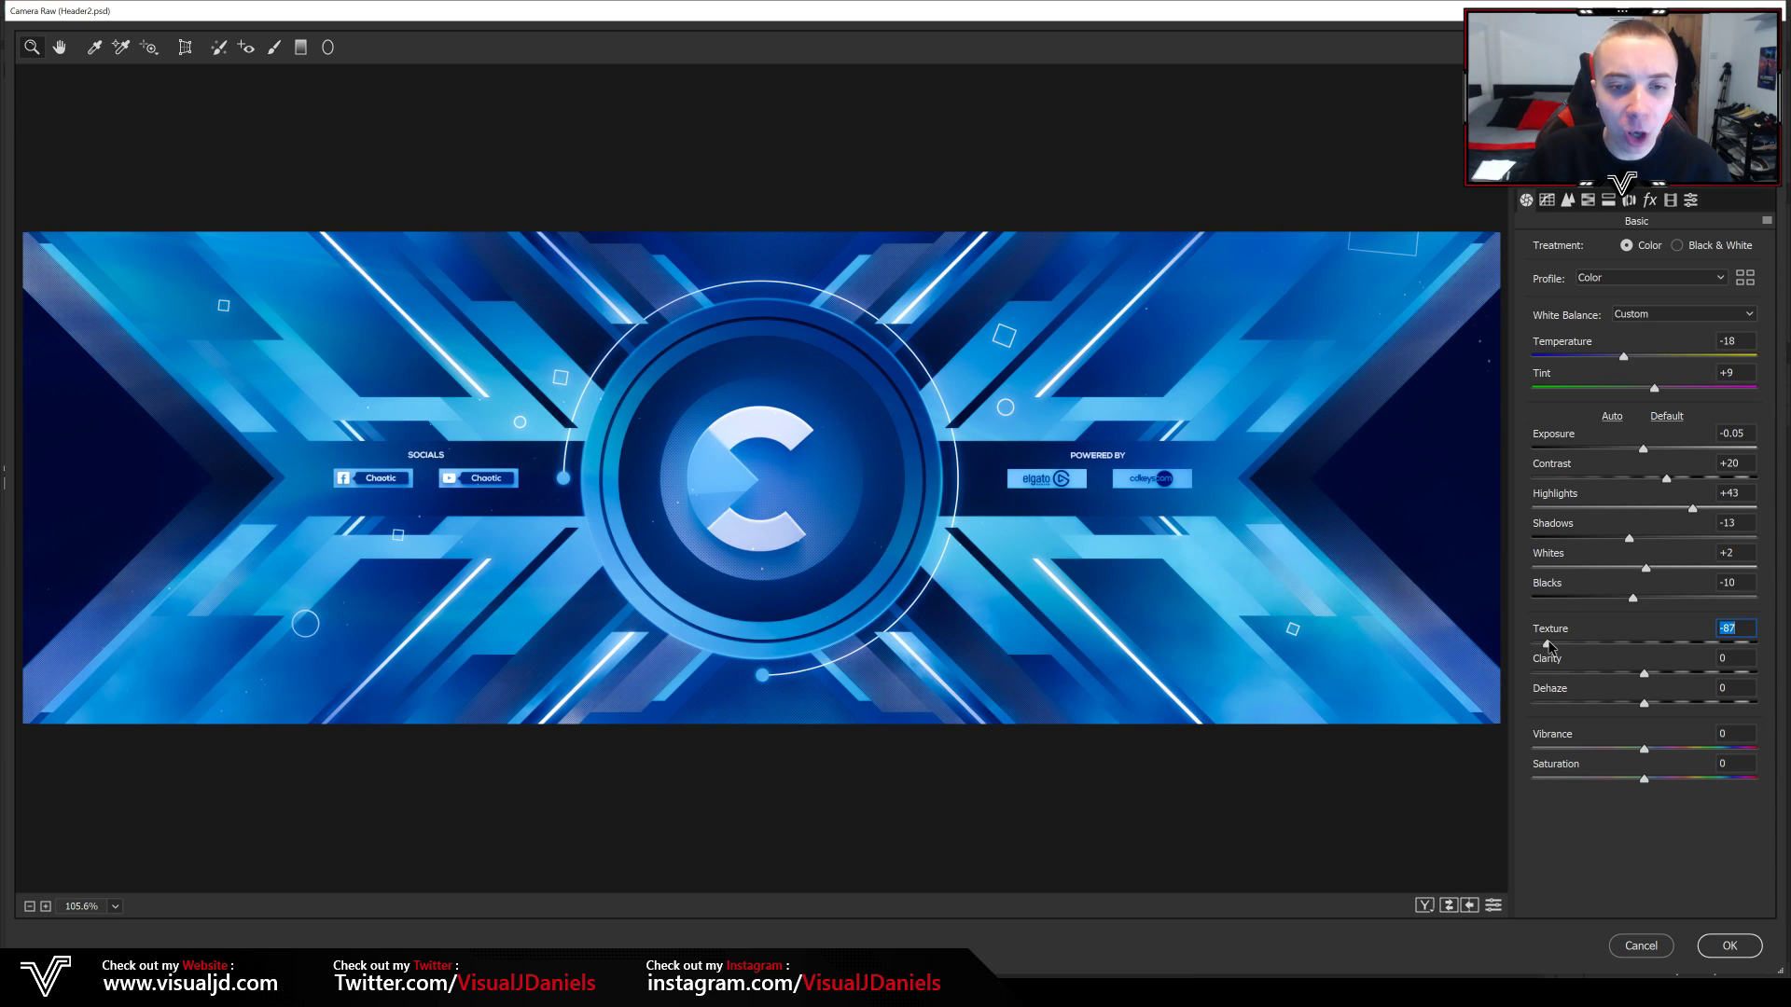
left_click_drag(1572, 657, 1711, 656)
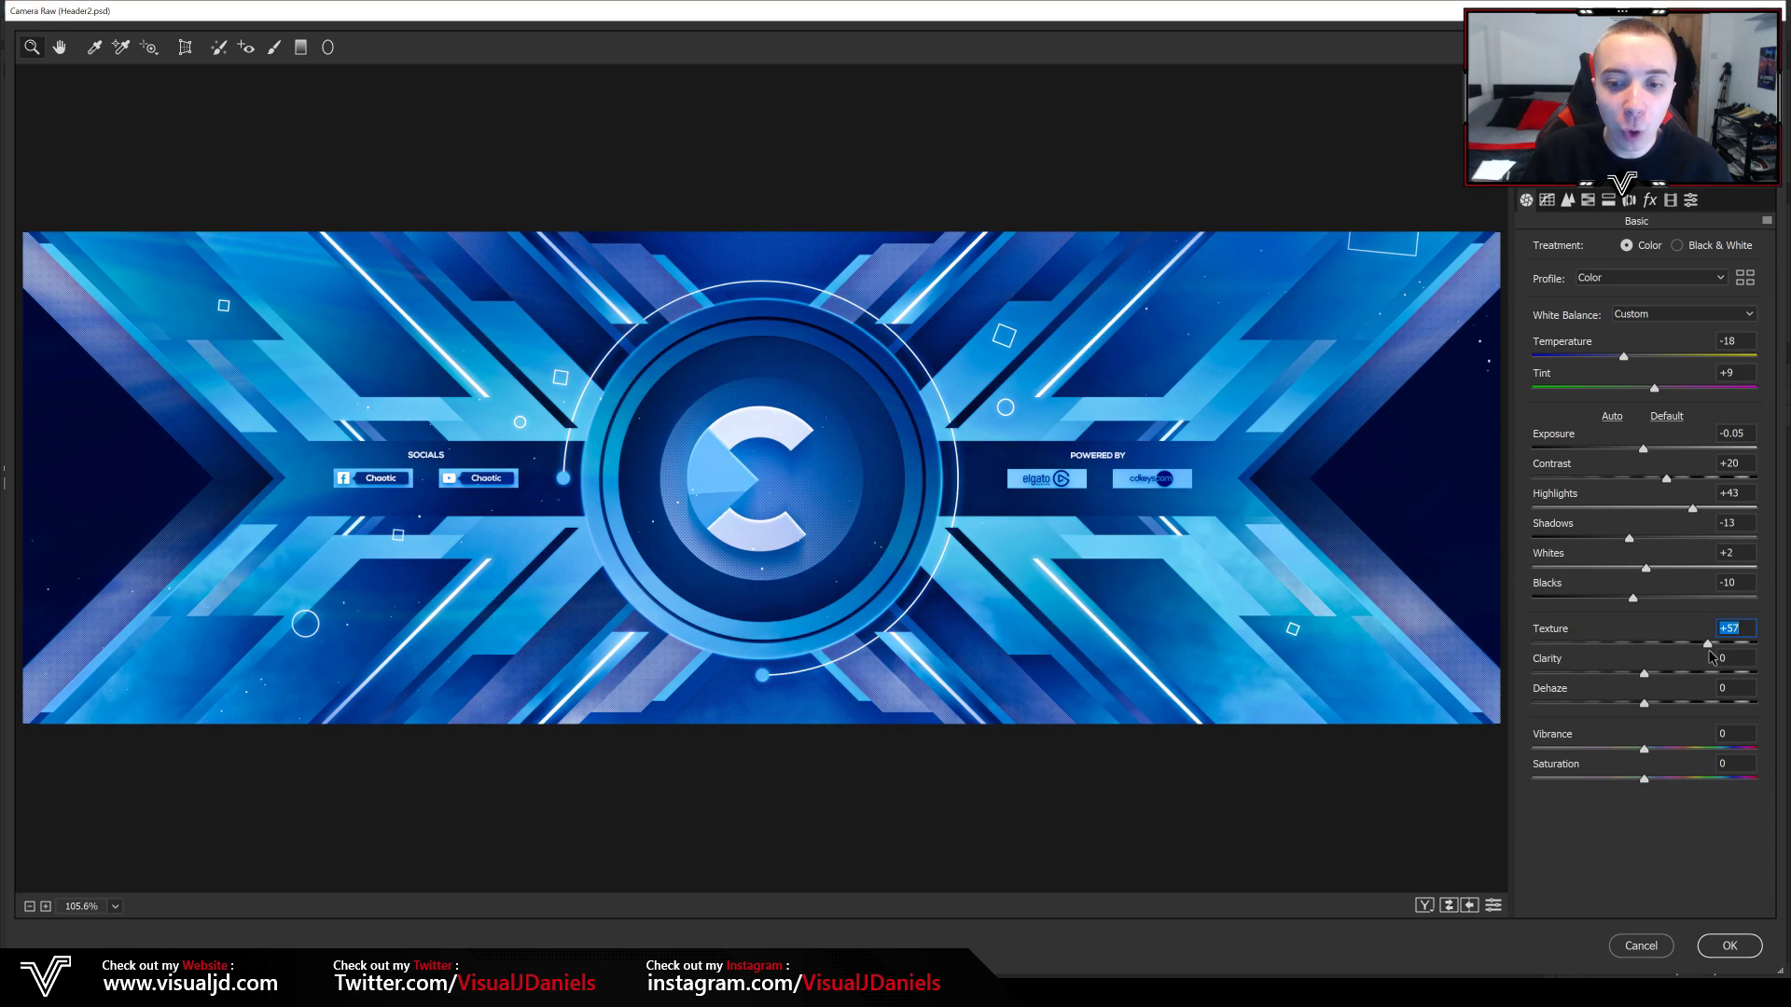
left_click_drag(1712, 657, 1654, 651)
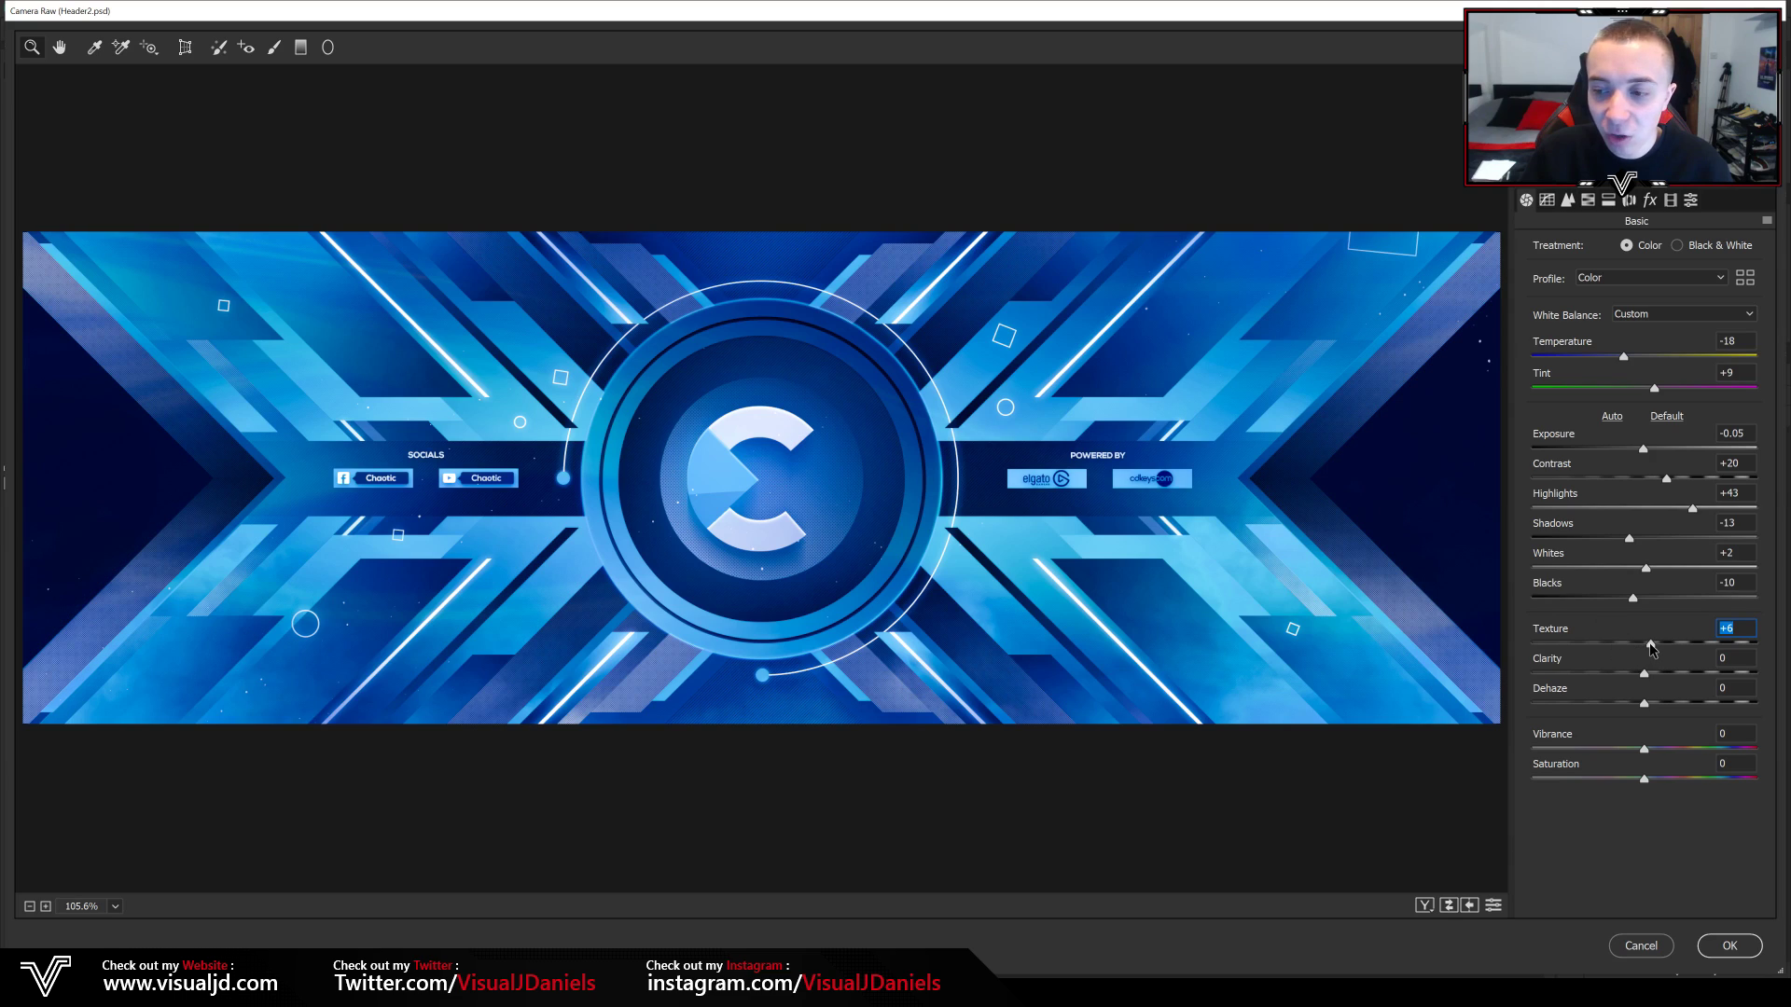
left_click_drag(1651, 648, 1657, 652)
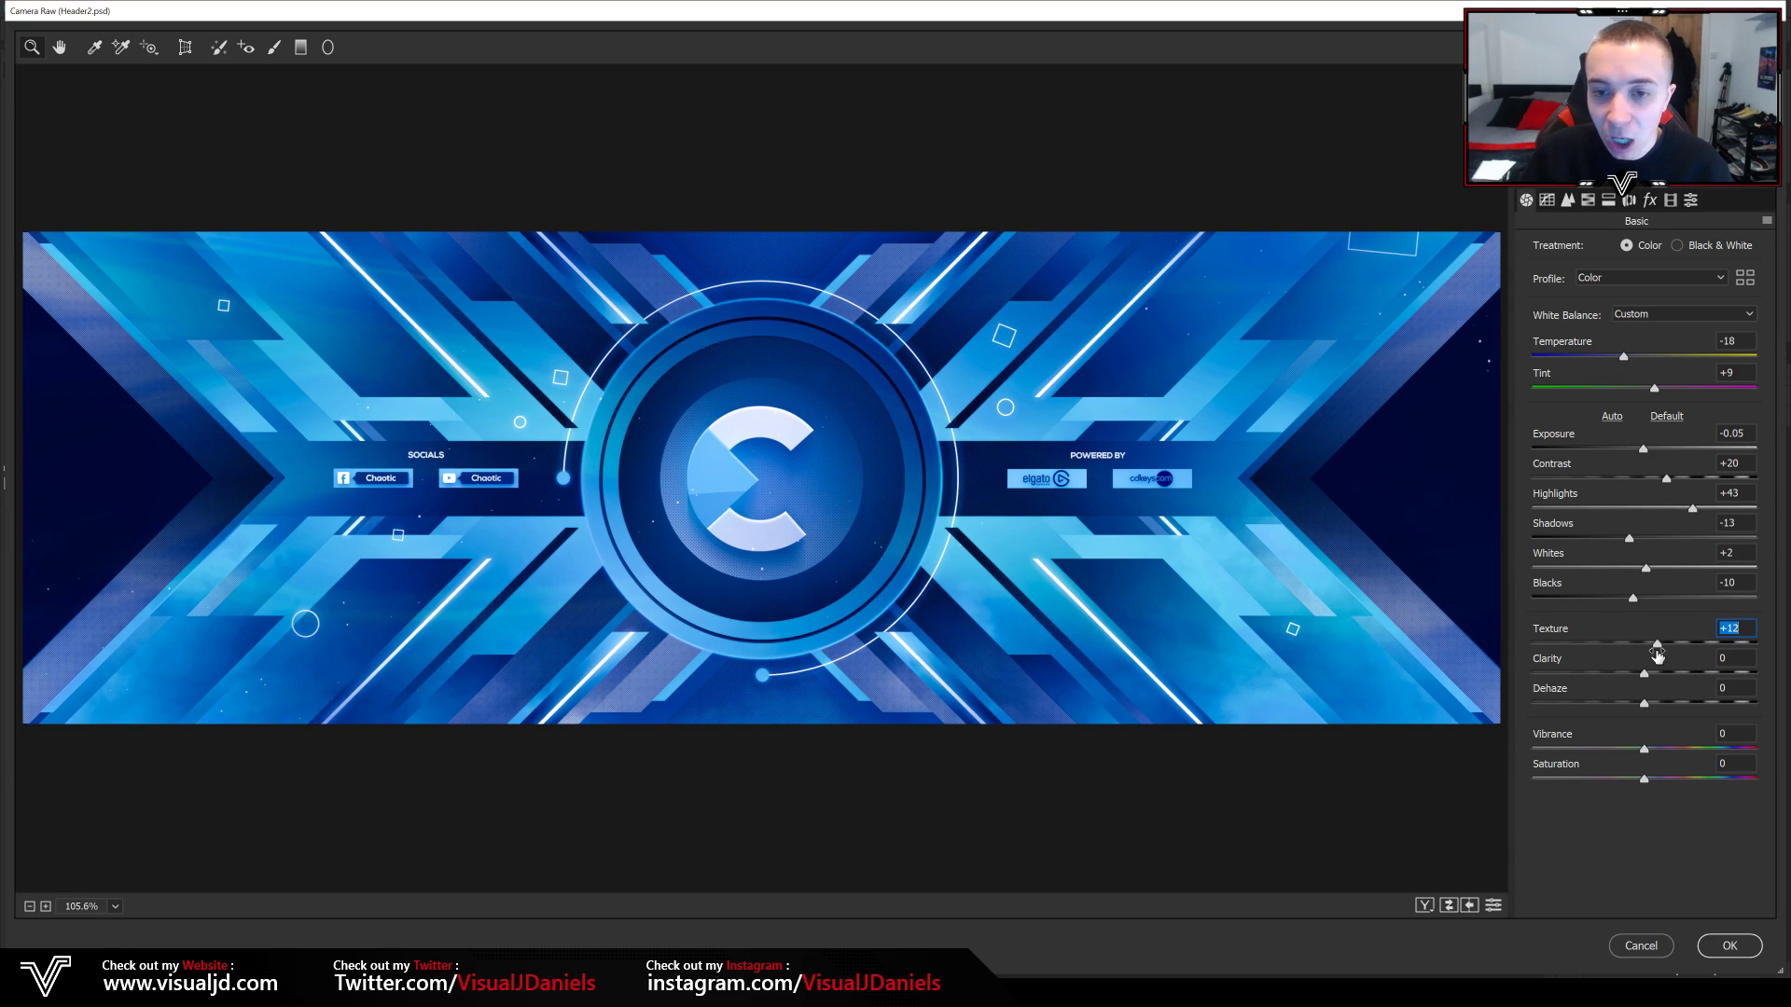
- Set Clarity to +2 and return Dehaze to 0 after testing it
mouse_move(1647, 675)
left_mouse_down()
mouse_move(1763, 687)
mouse_move(1652, 687)
left_mouse_up()
left_click(1645, 701)
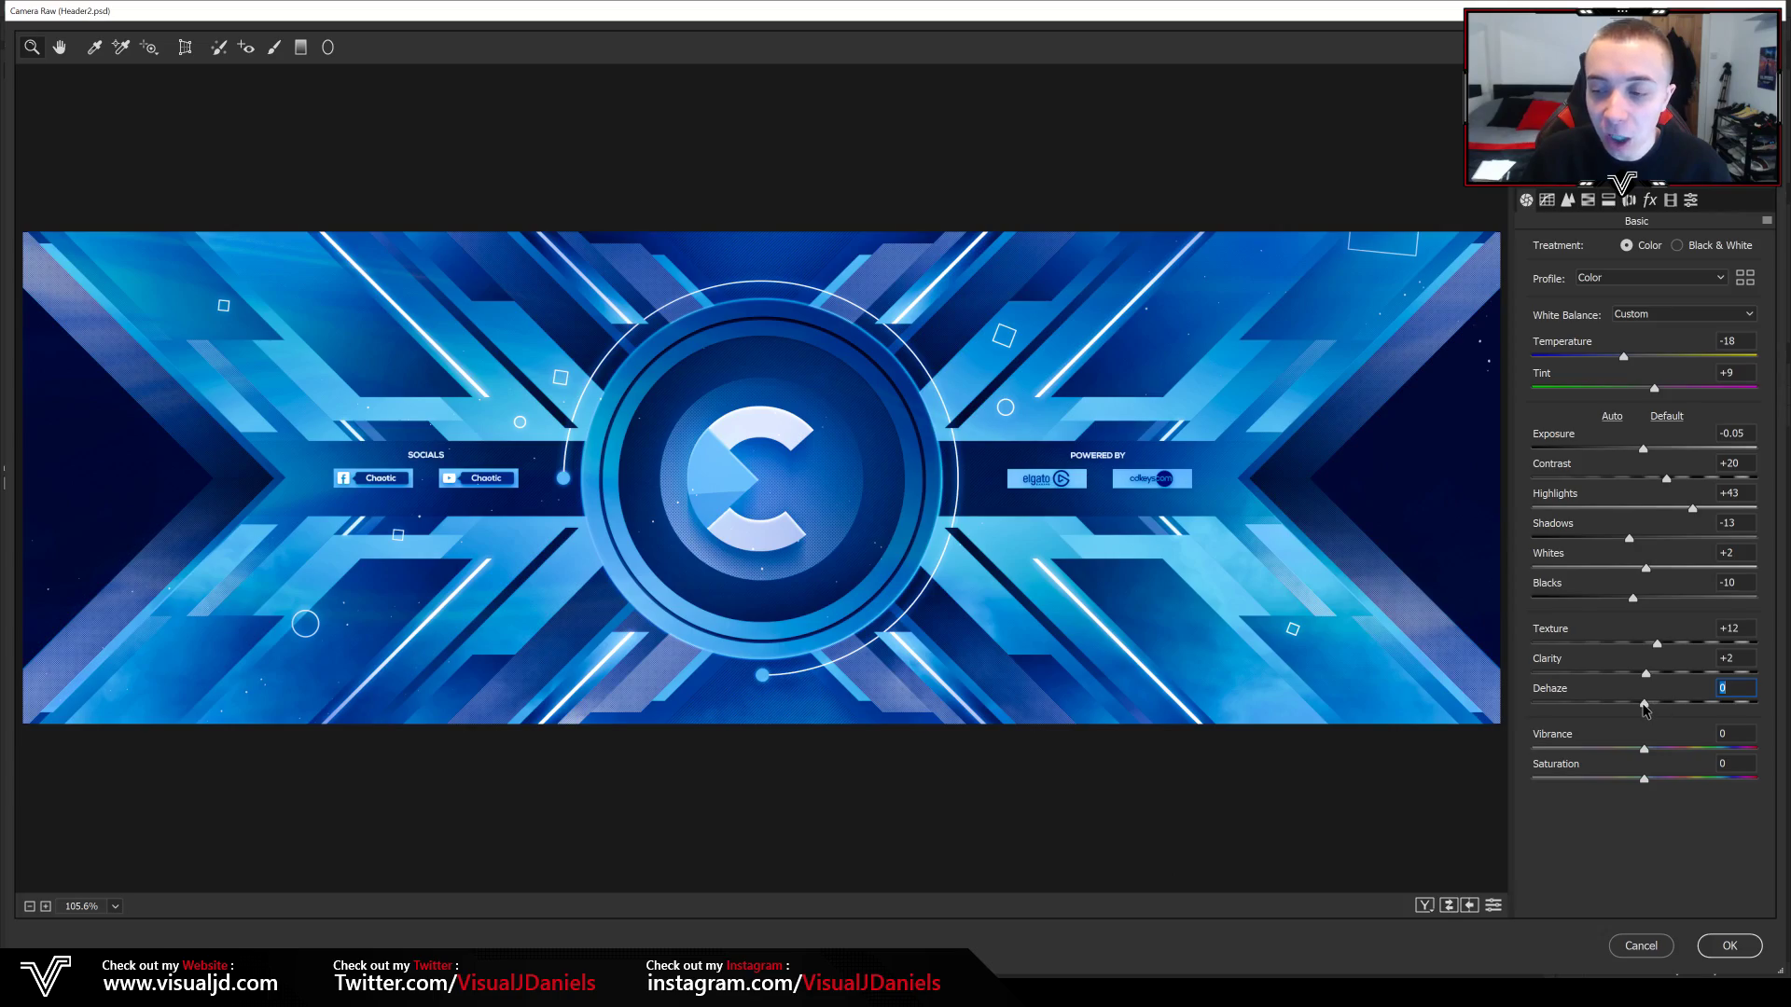
left_click_drag(1643, 702, 1781, 710)
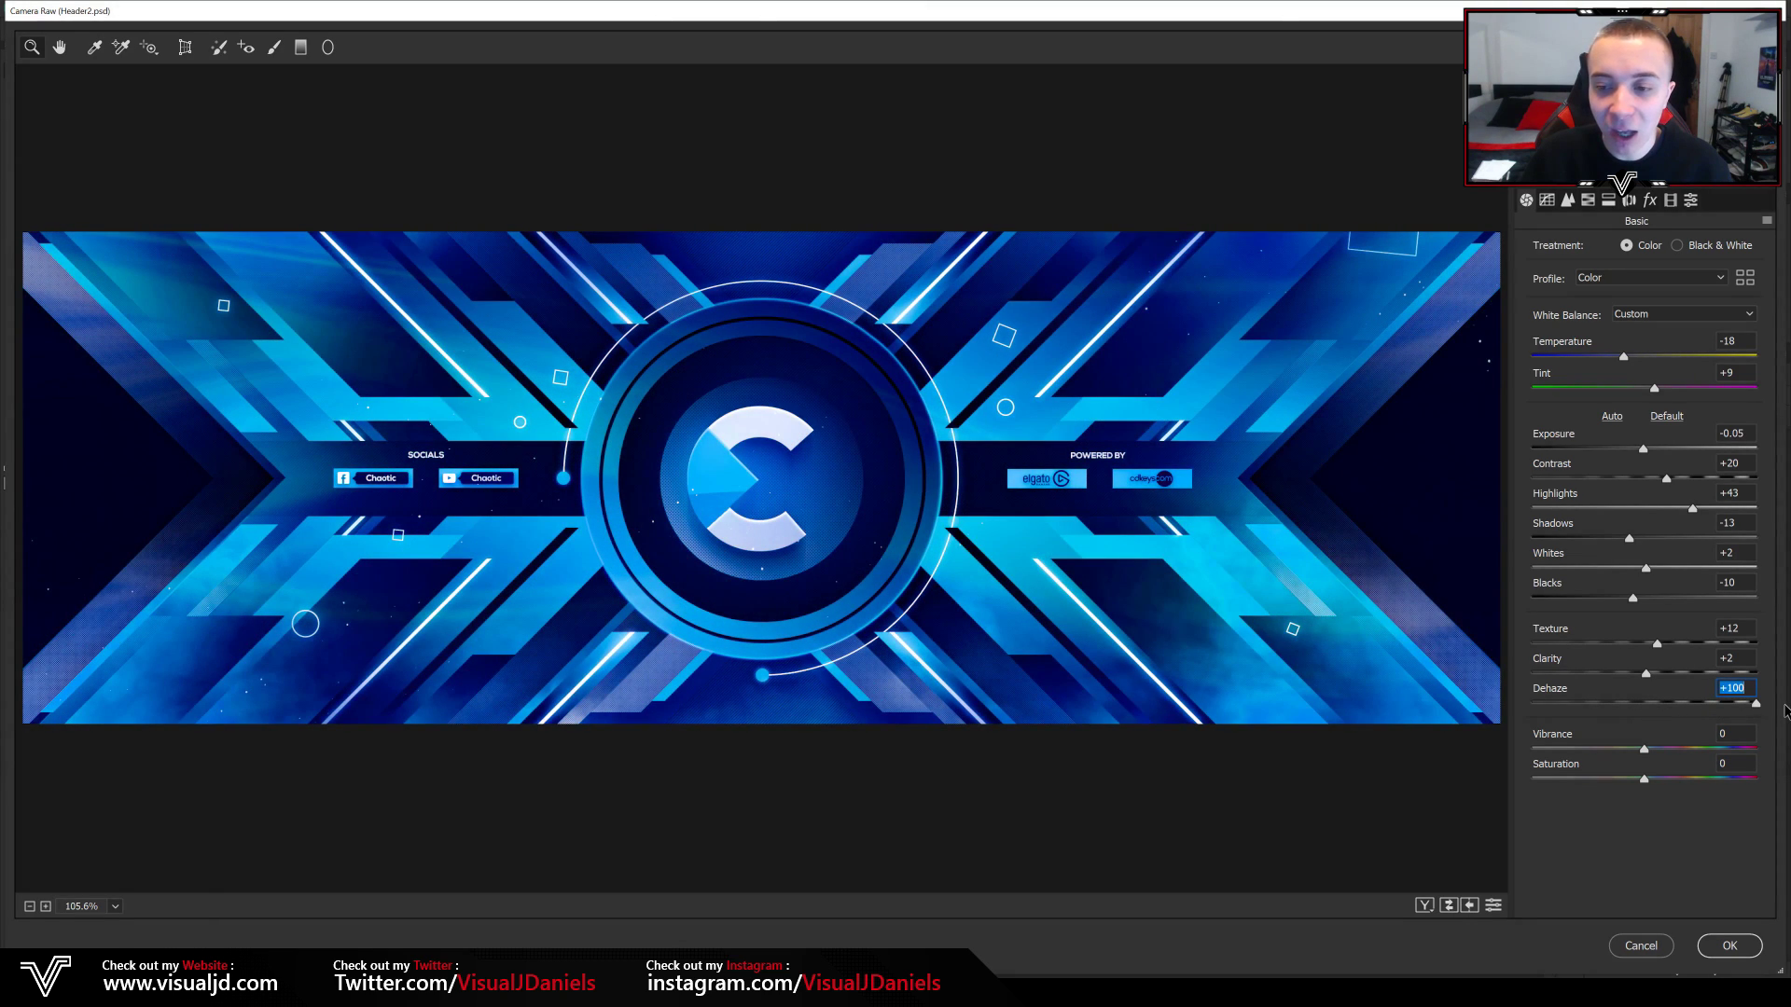
left_click_drag(1758, 707, 1645, 712)
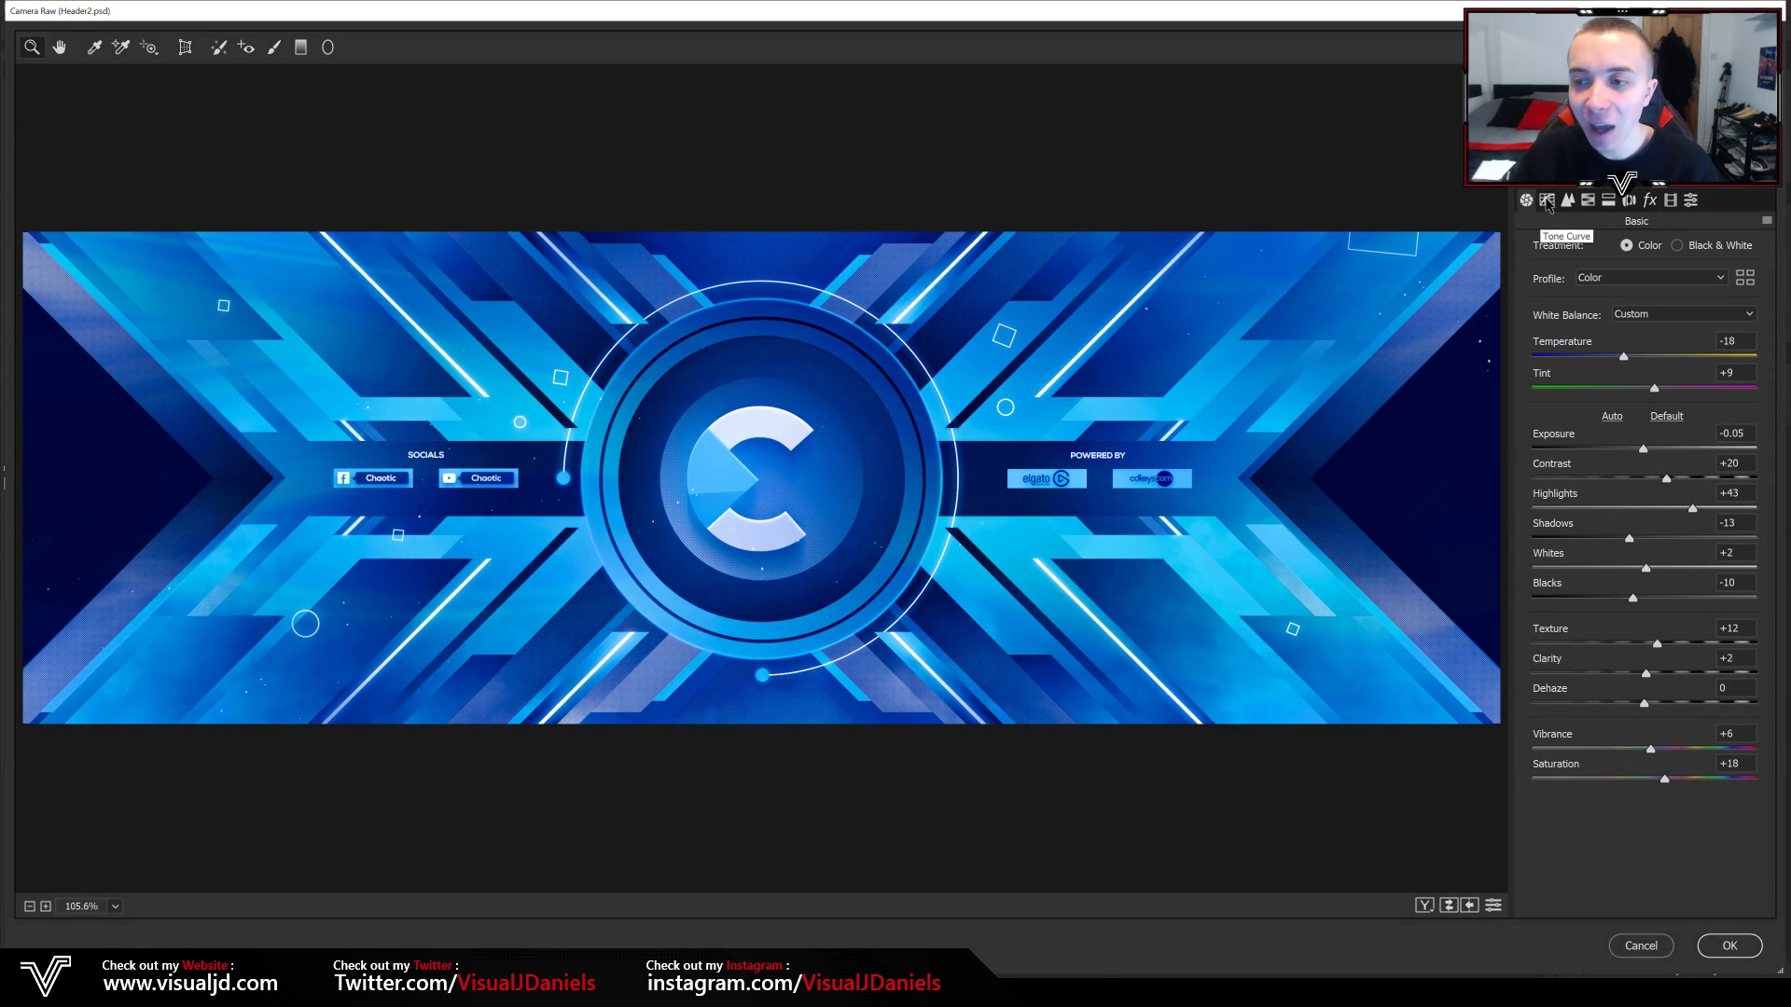
left_click(1547, 201)
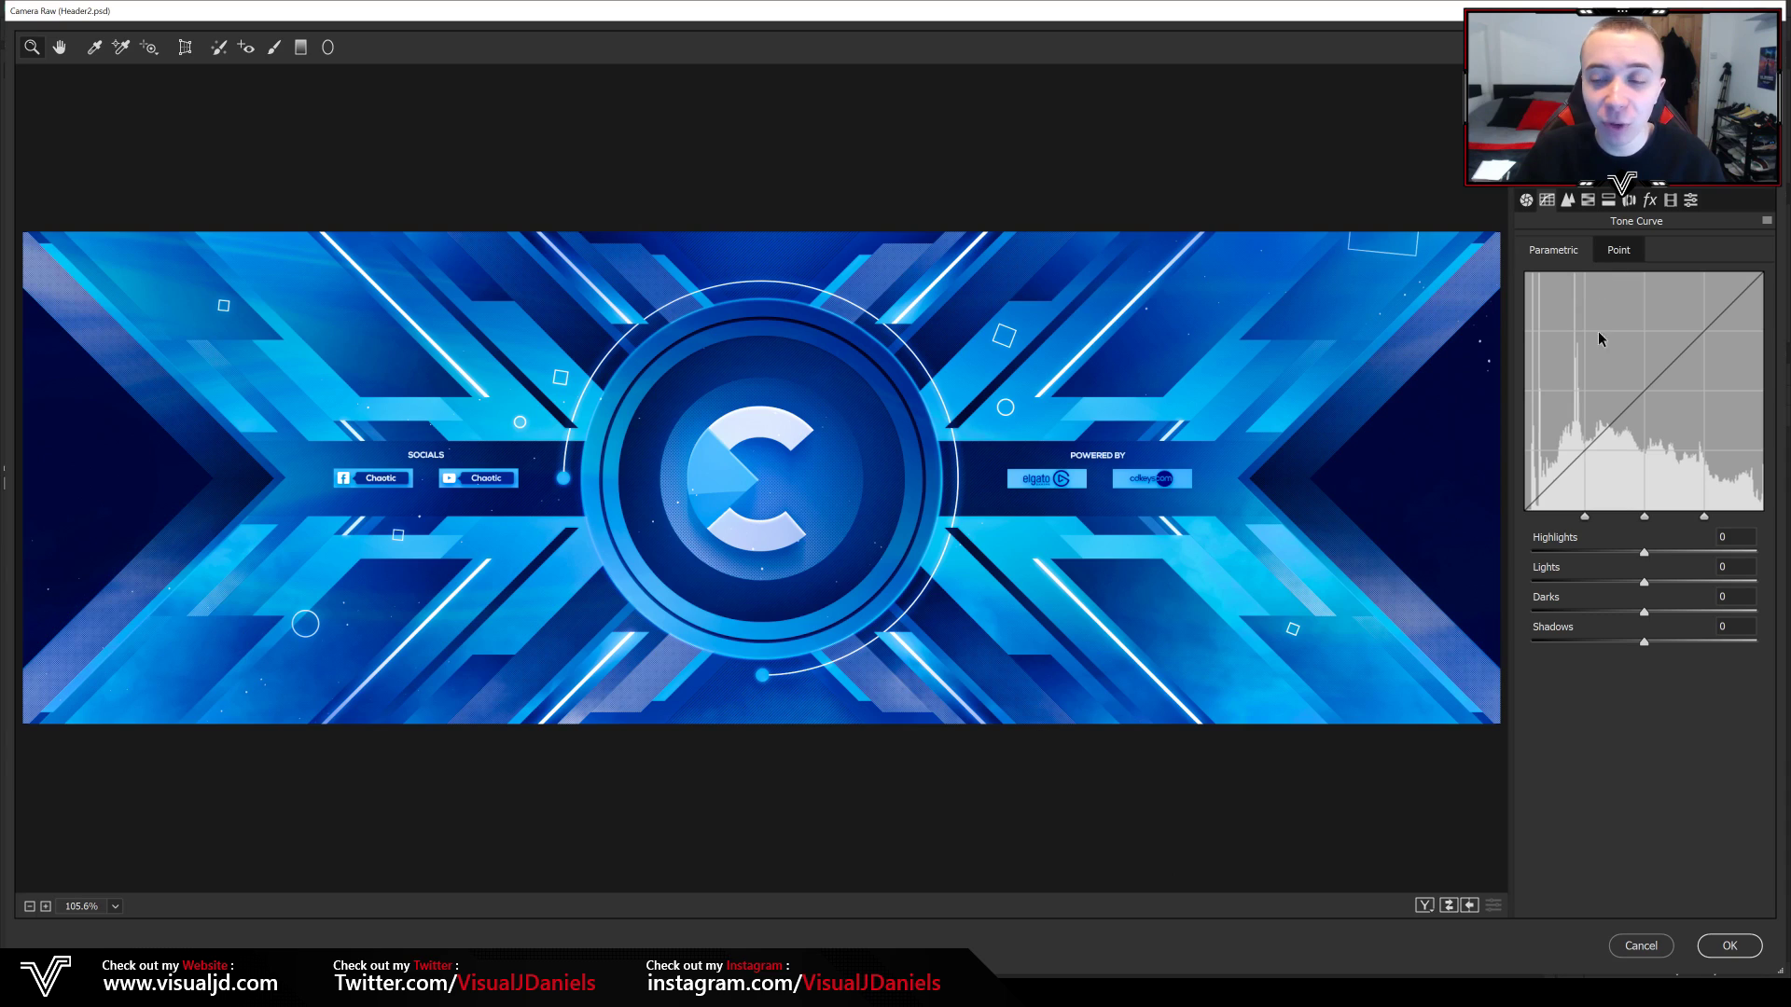
- In Point curve mode, nudge a highlight point and add a shadow point at Input 34, Output 30
left_click(1608, 262)
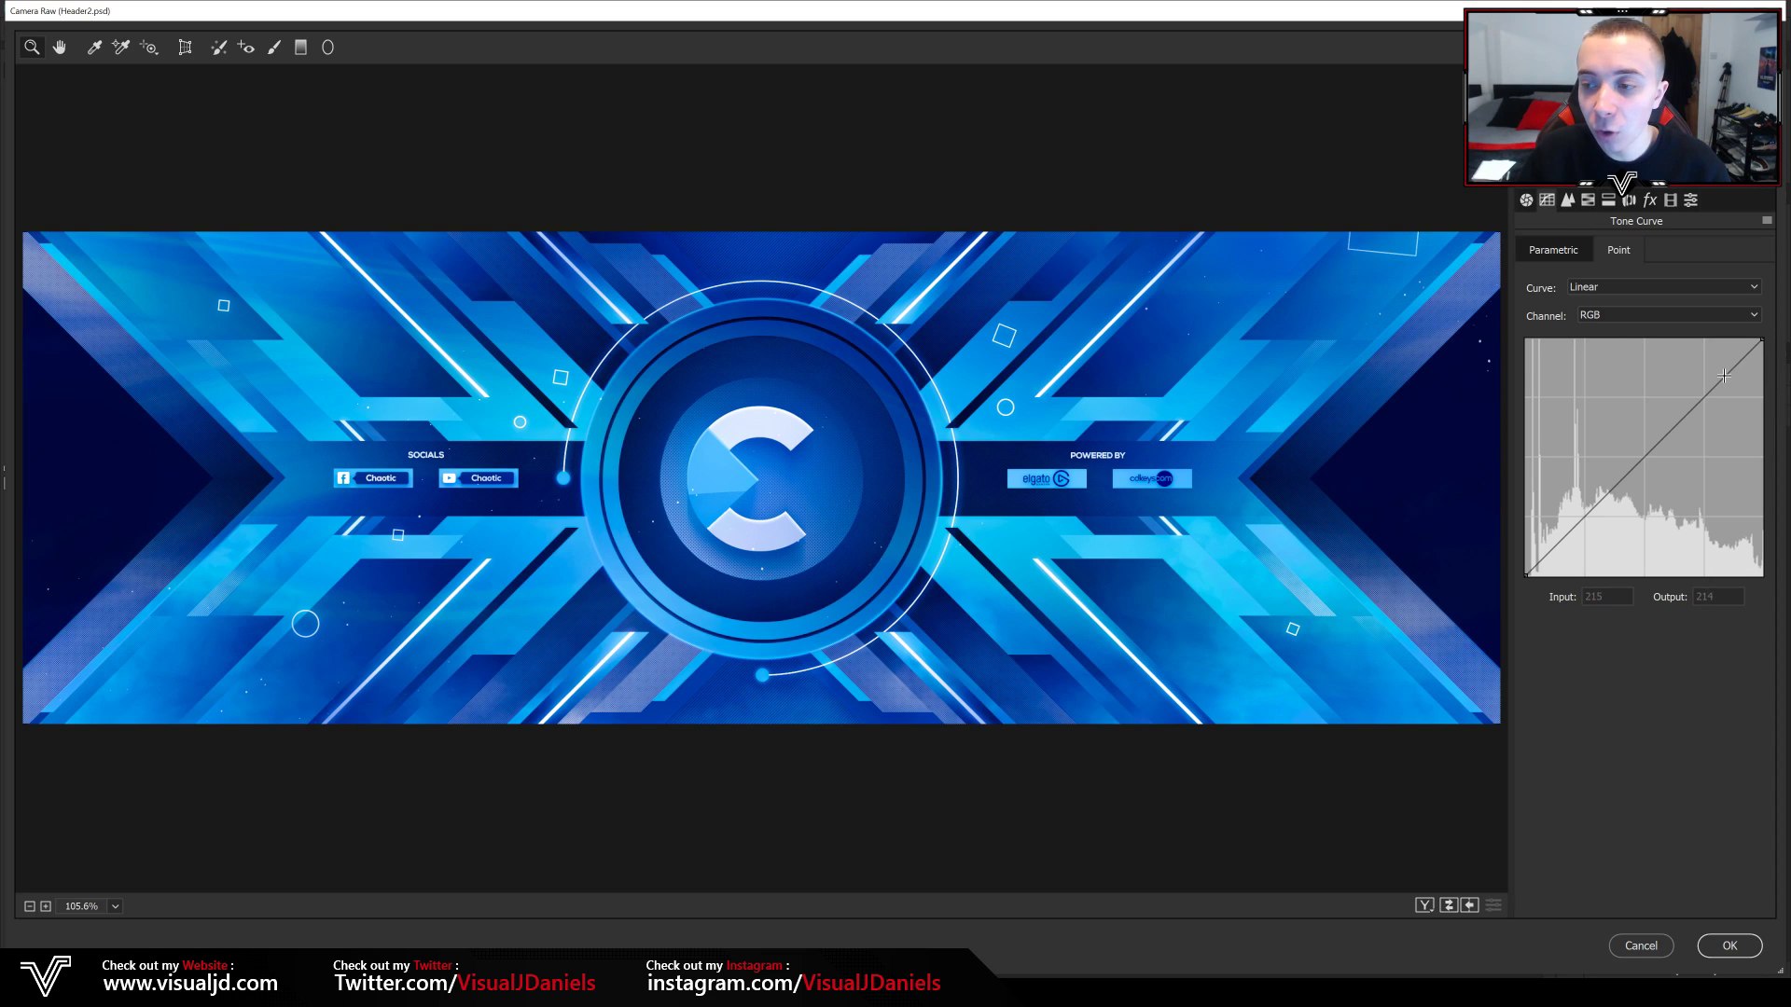
left_click_drag(1726, 374, 1721, 370)
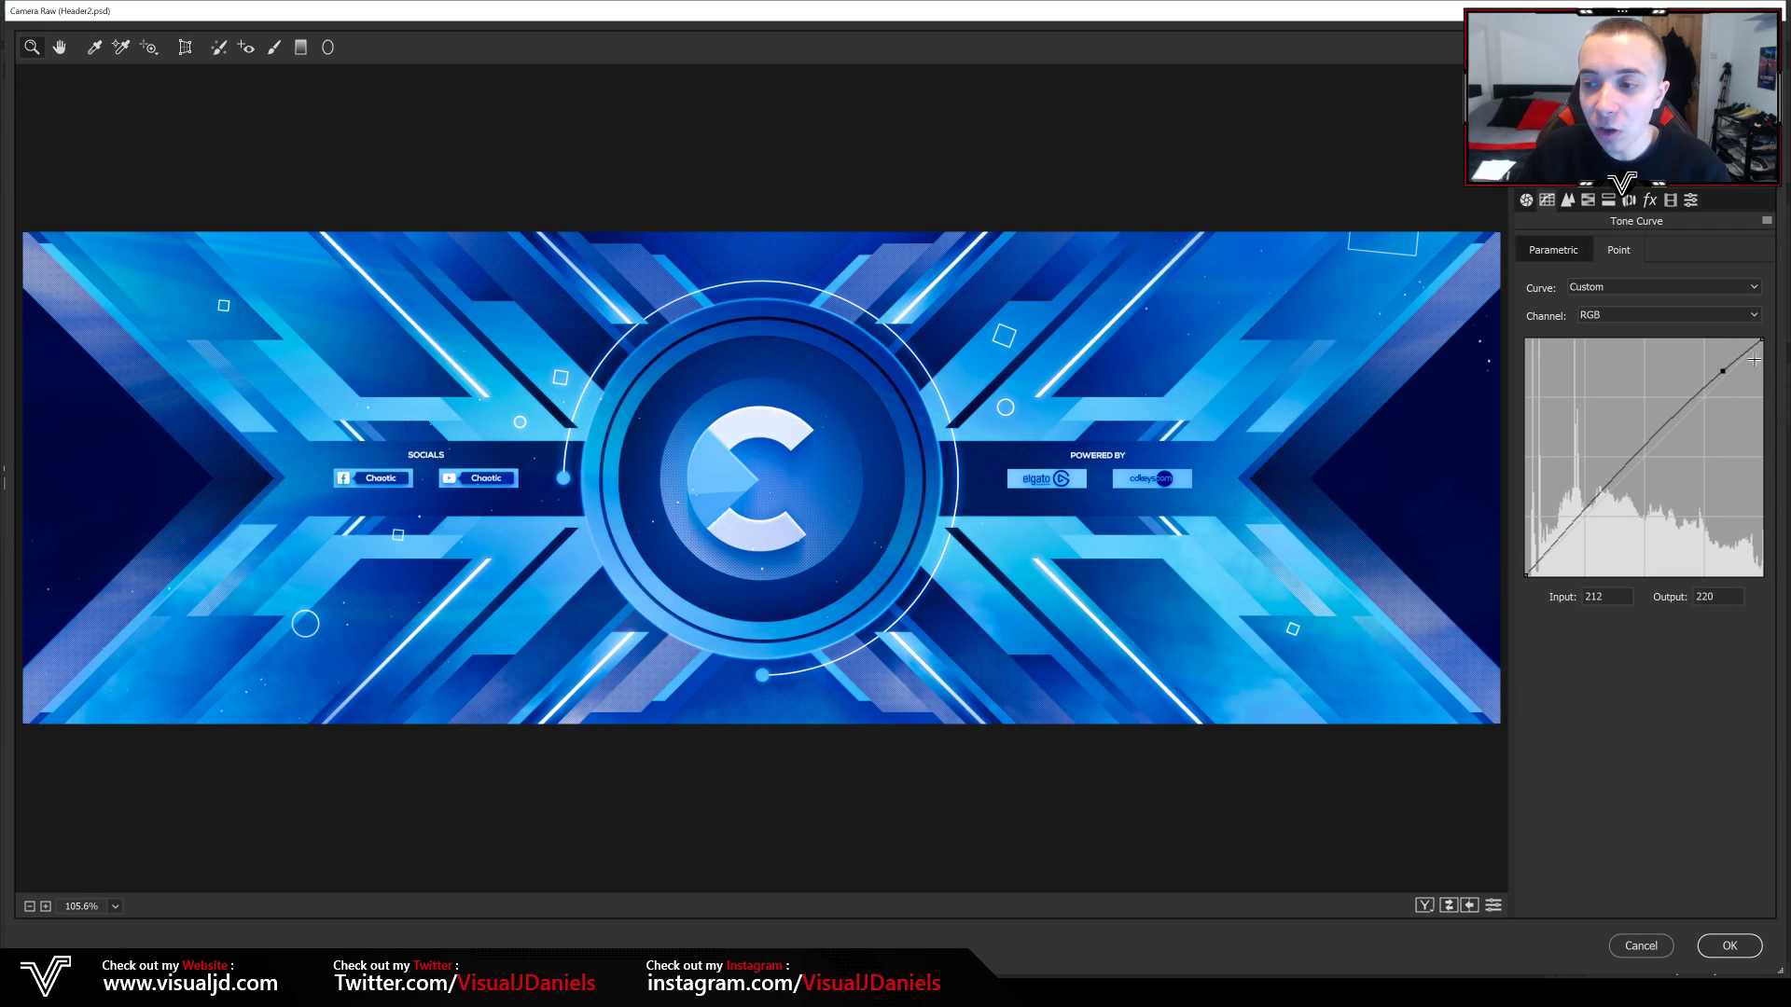
left_click_drag(1725, 371, 1721, 374)
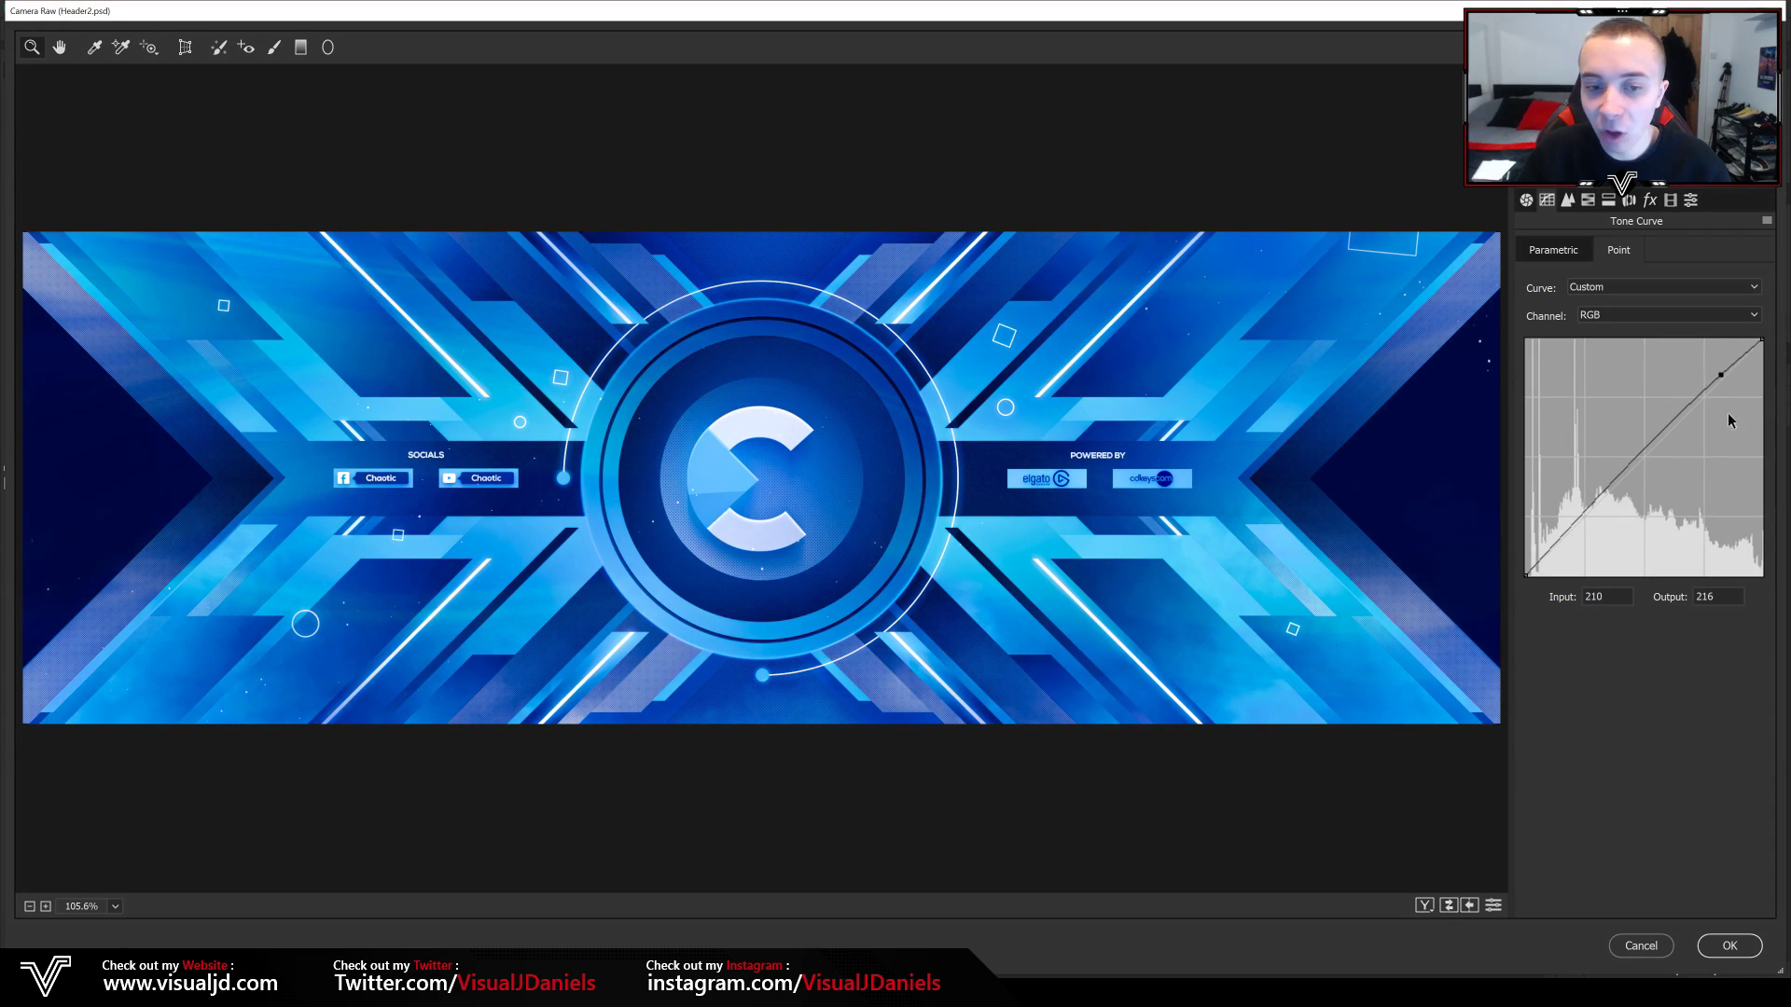
left_click(1555, 545)
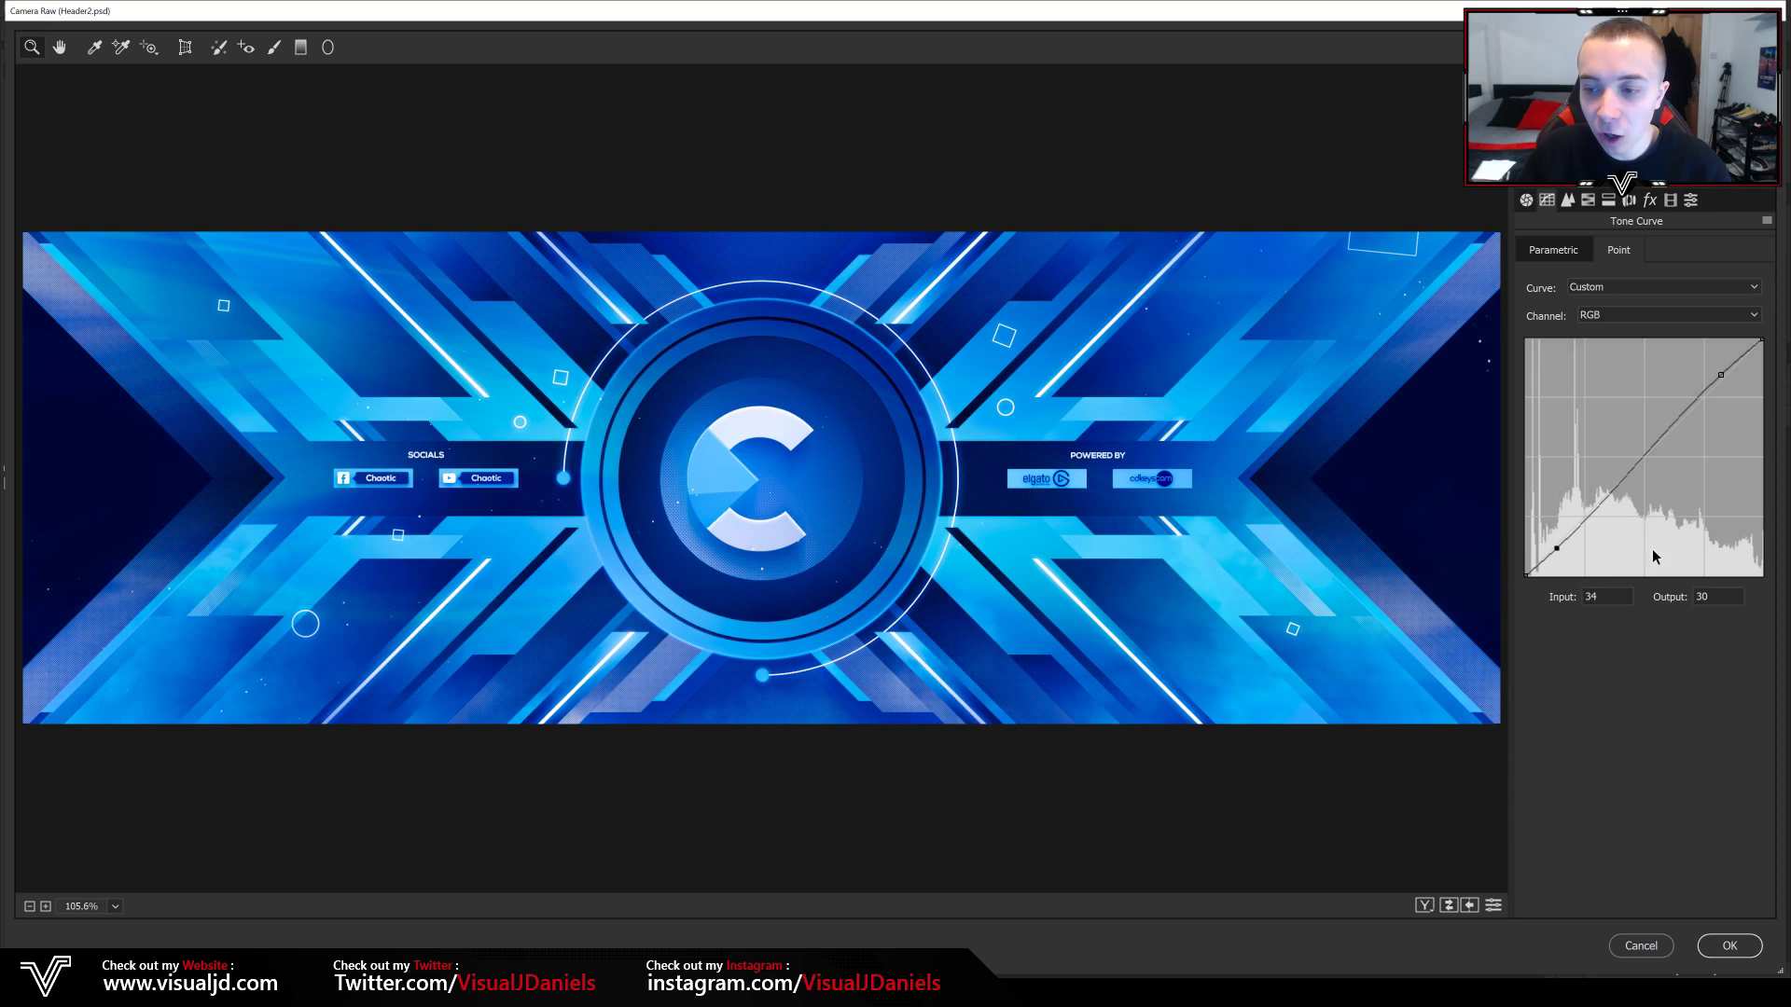
left_click(1604, 596)
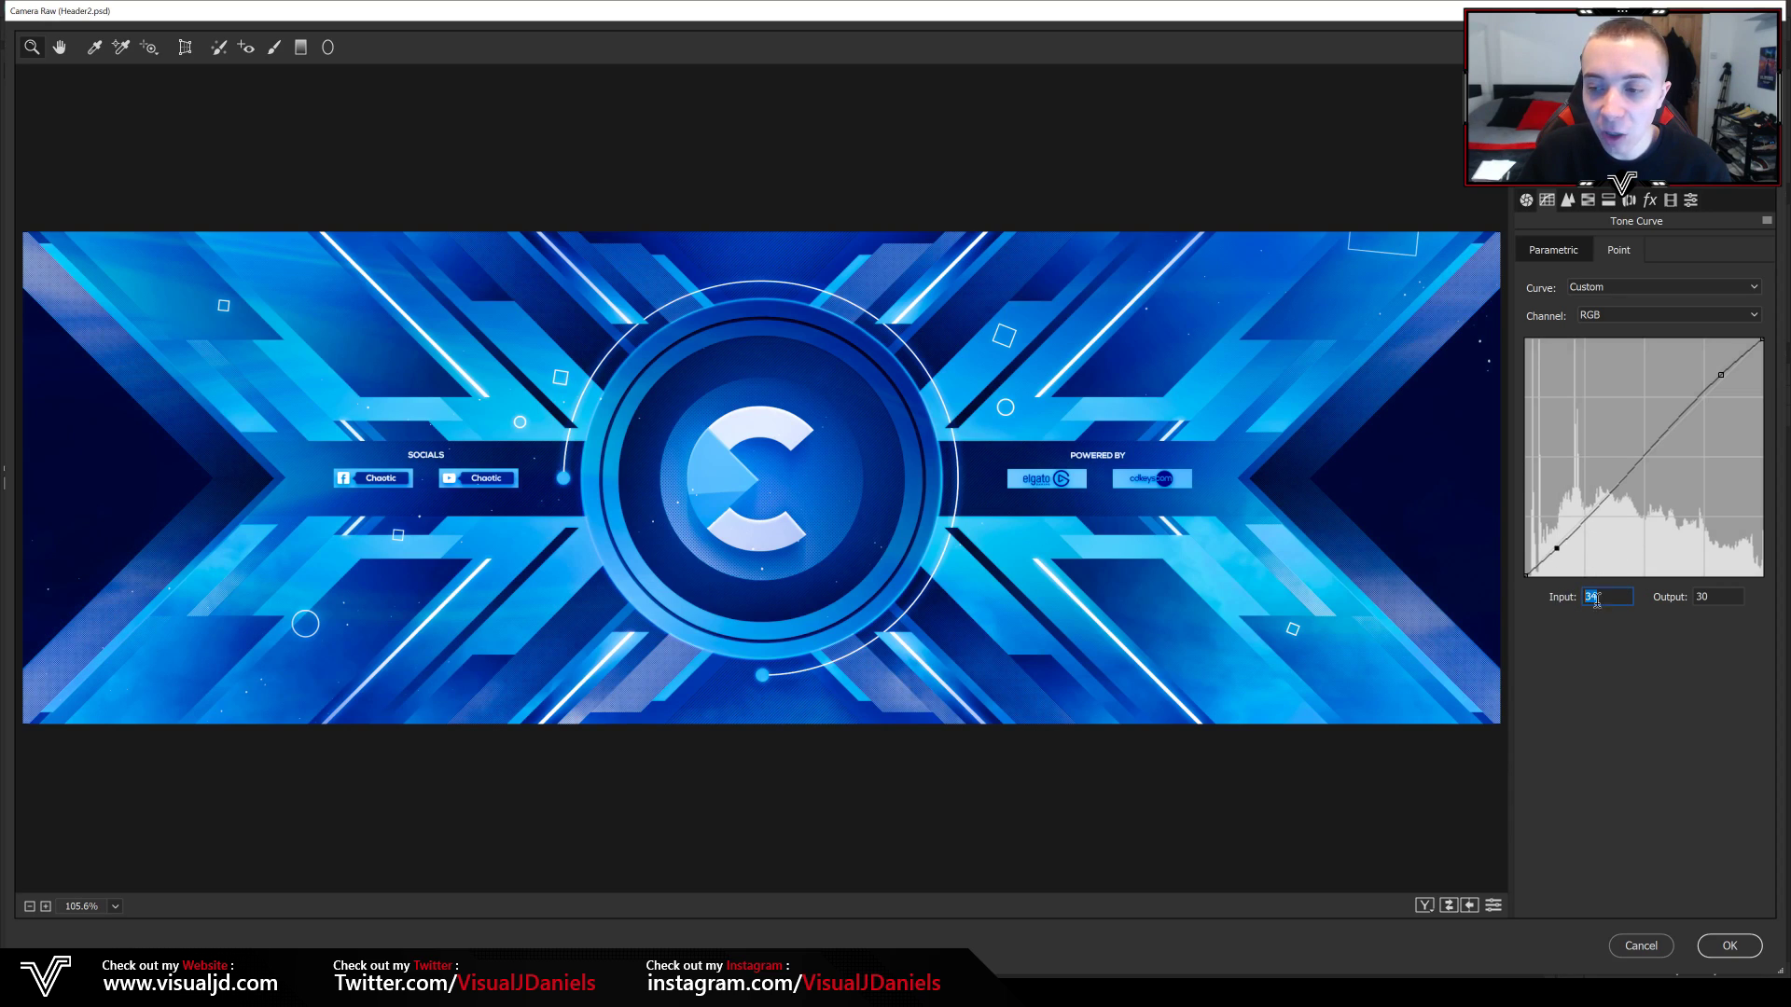
left_click(1712, 597)
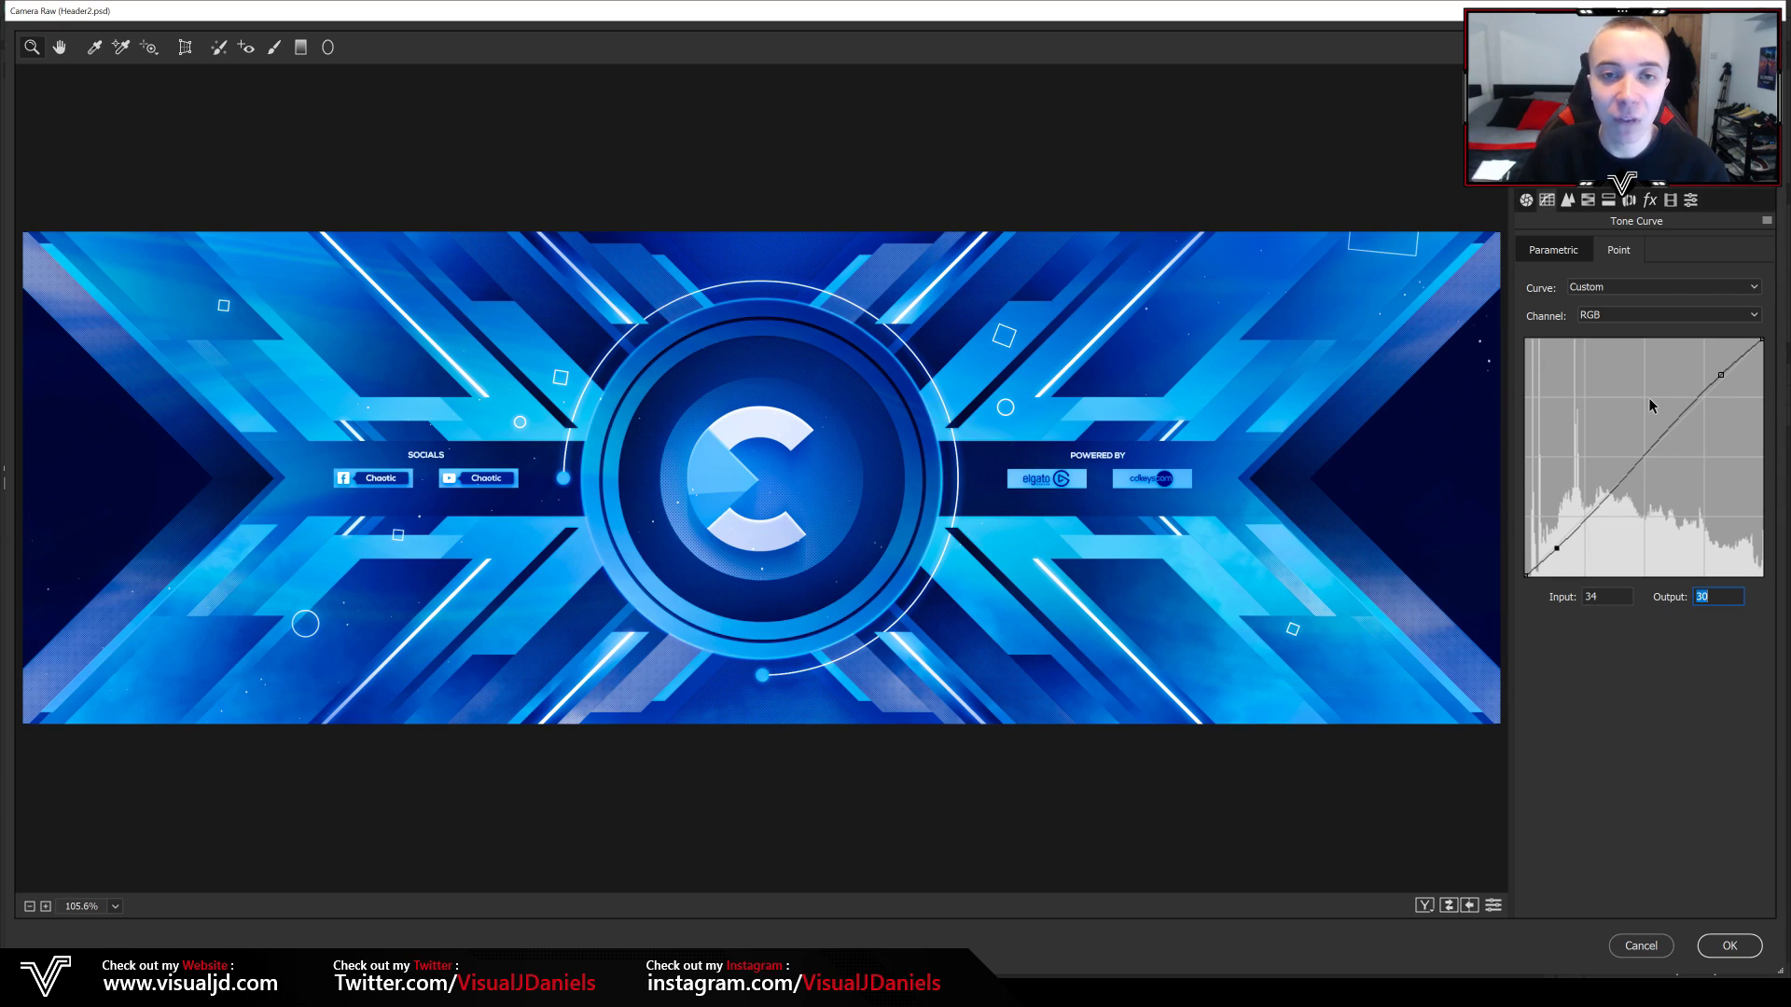
left_click(1544, 201)
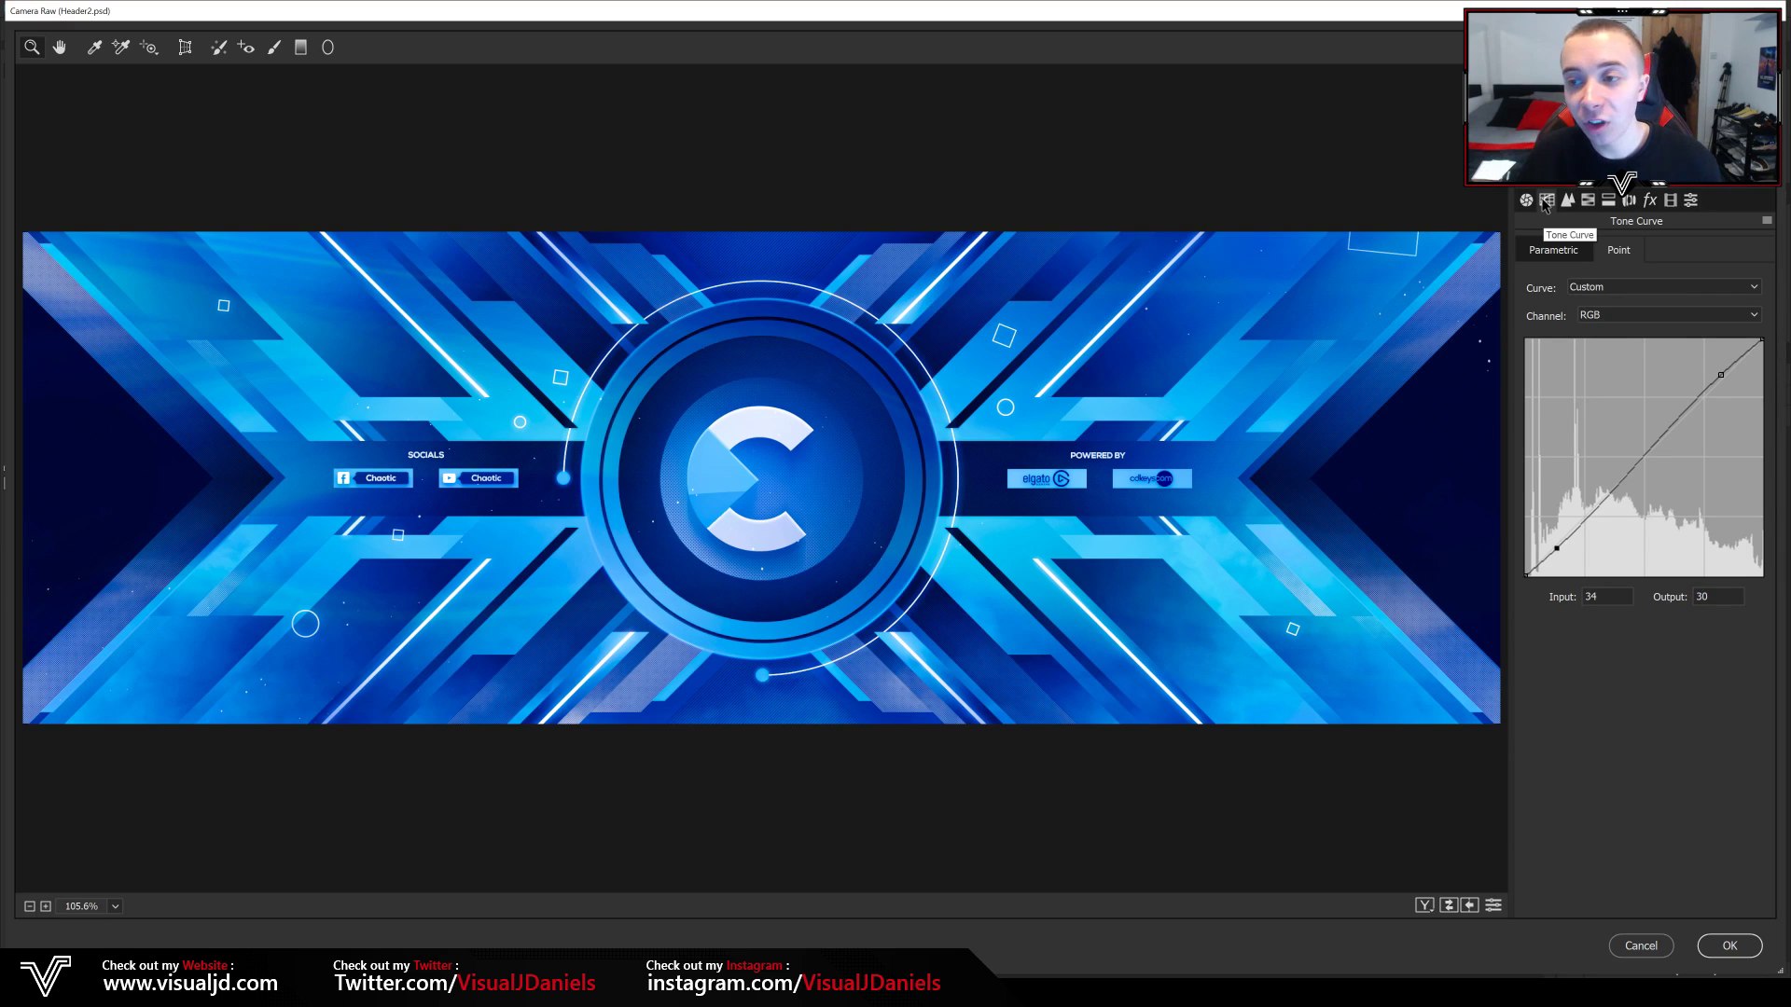
left_click(1567, 200)
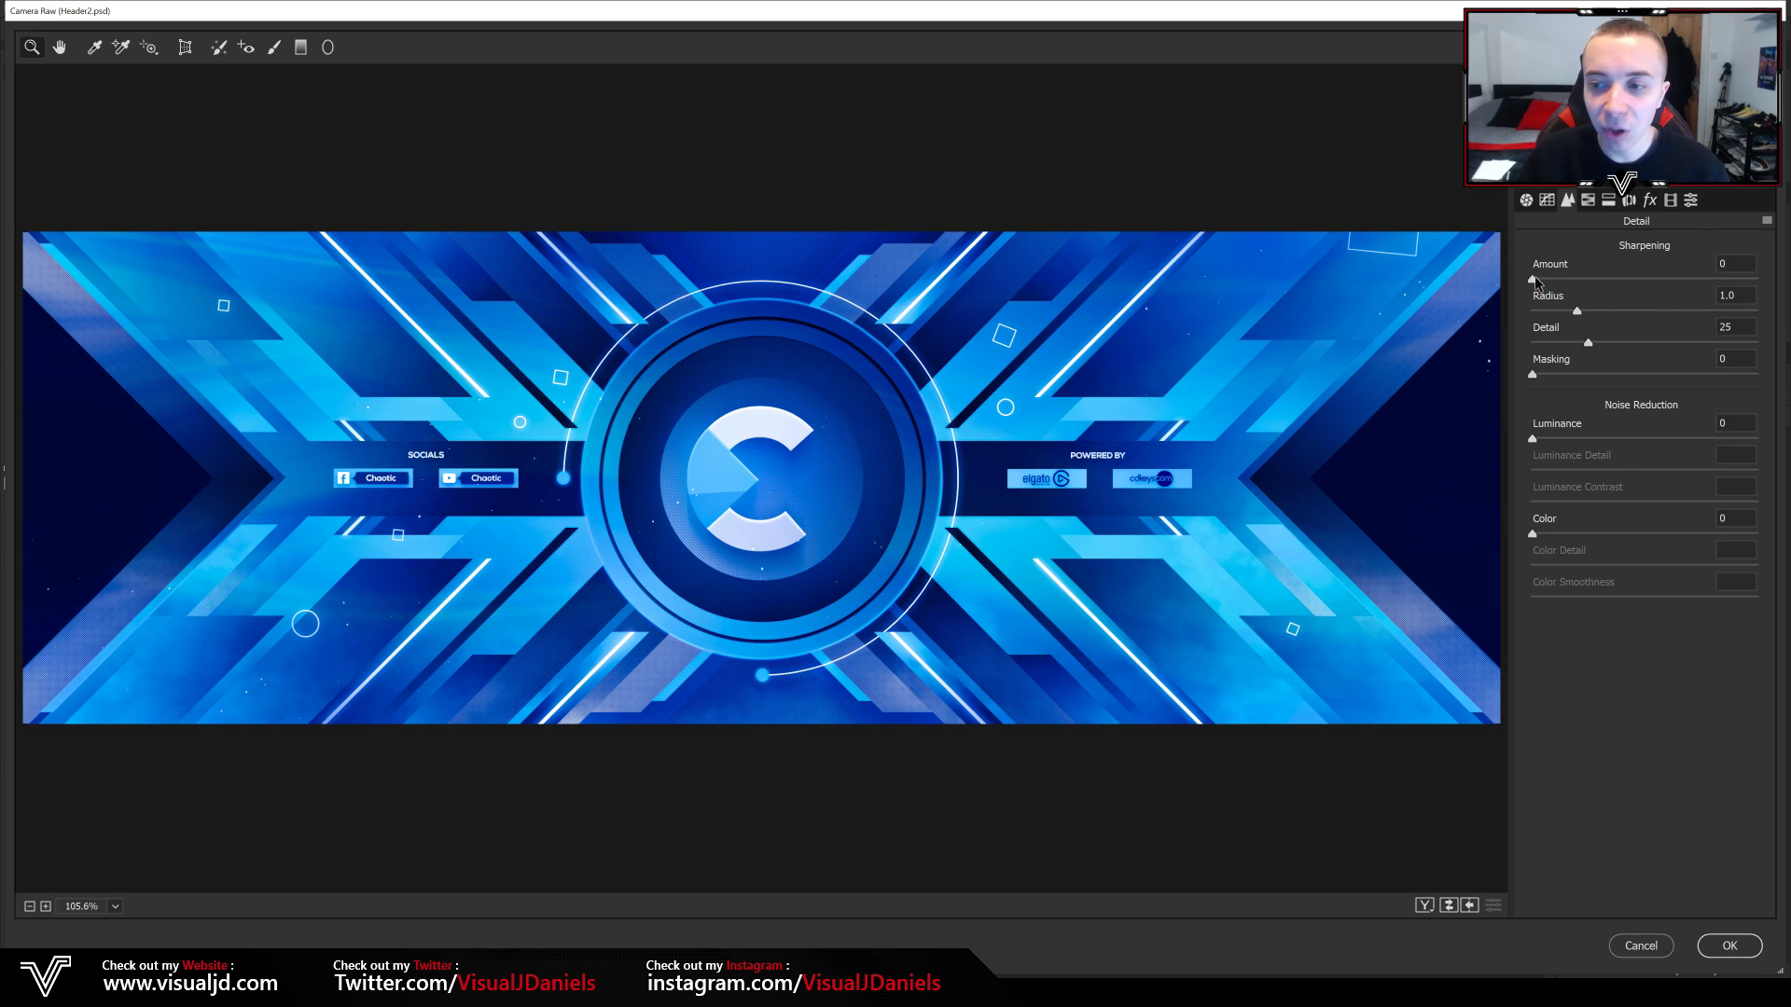
- Set Sharpening Amount 21 with Radius 1.0 and Detail 25, checking the preview at 100%
left_click_drag(1534, 280, 1787, 281)
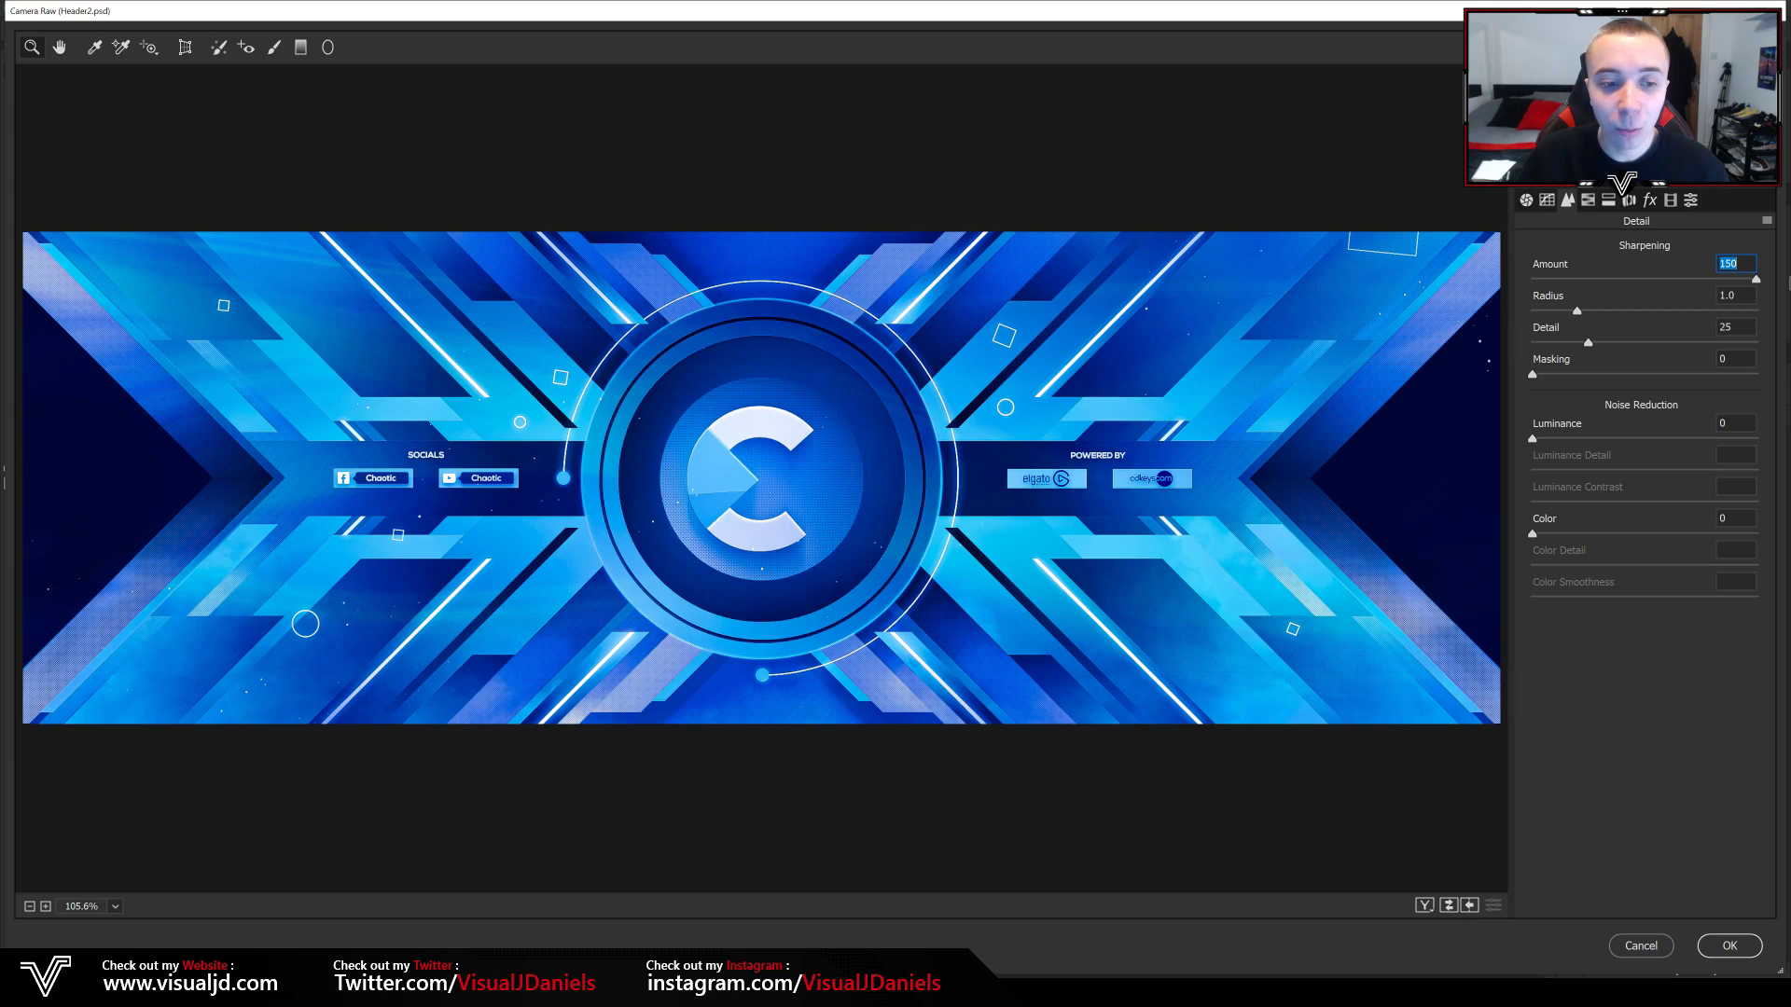
left_click_drag(1756, 280, 1569, 291)
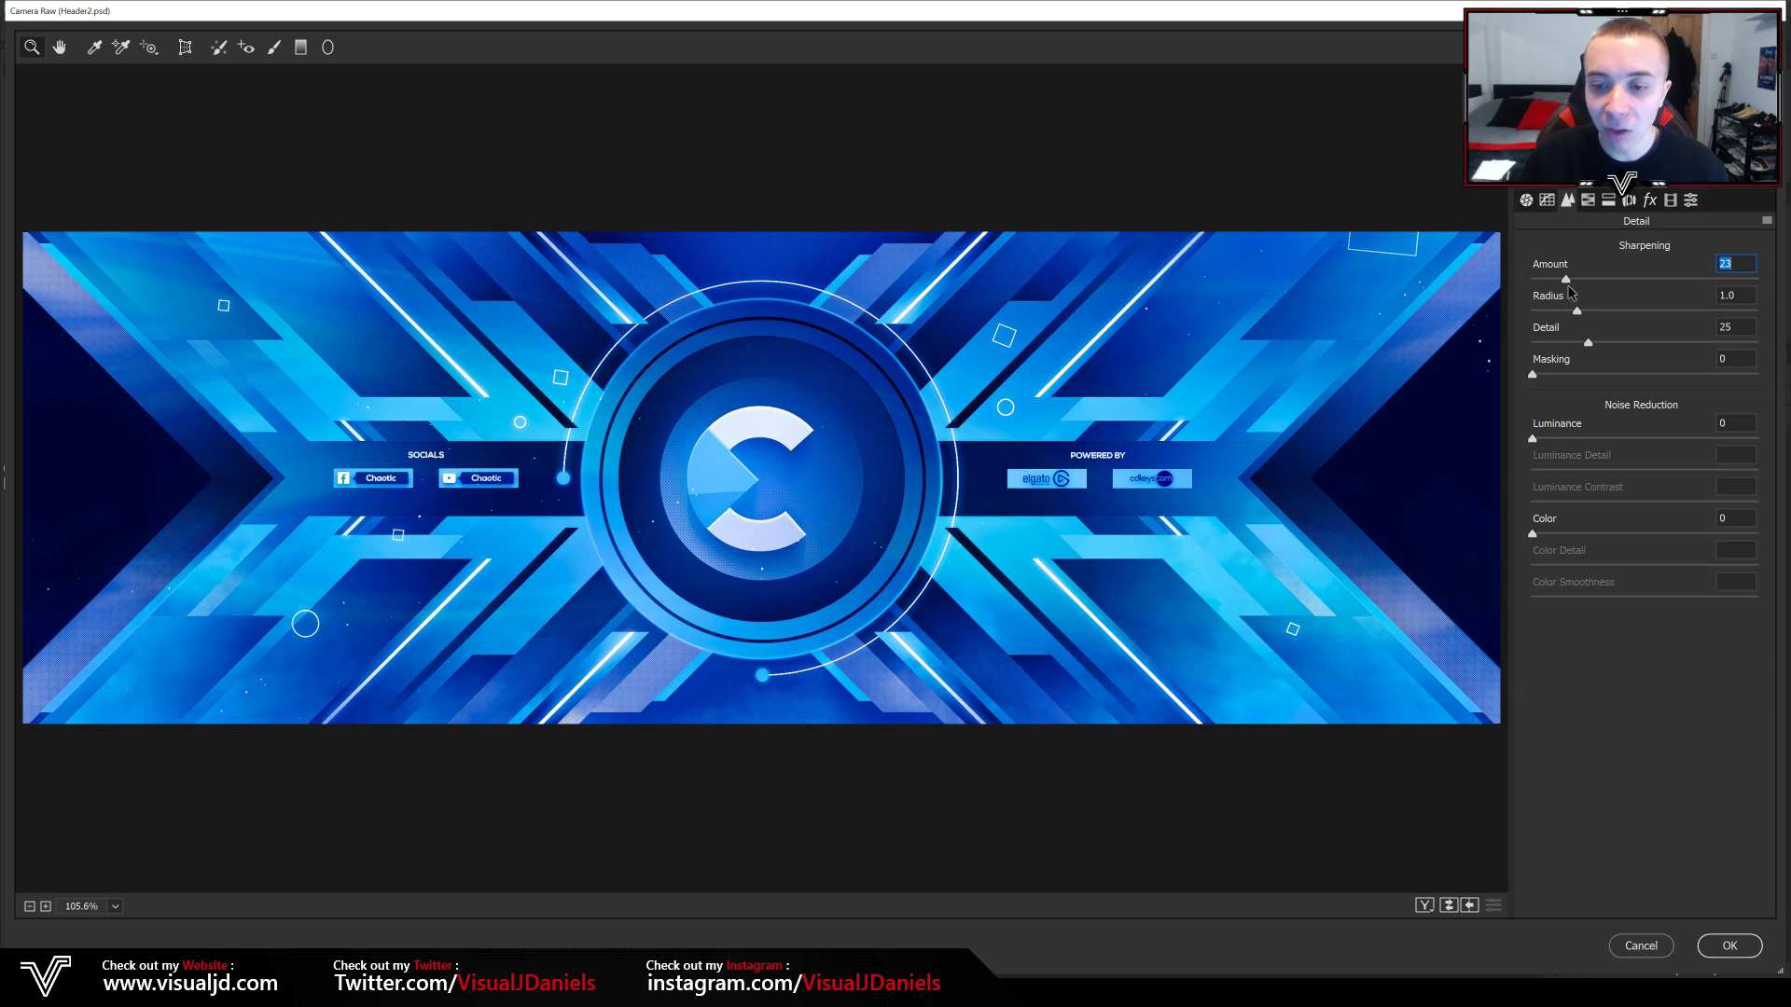
left_click_drag(1571, 292, 1568, 293)
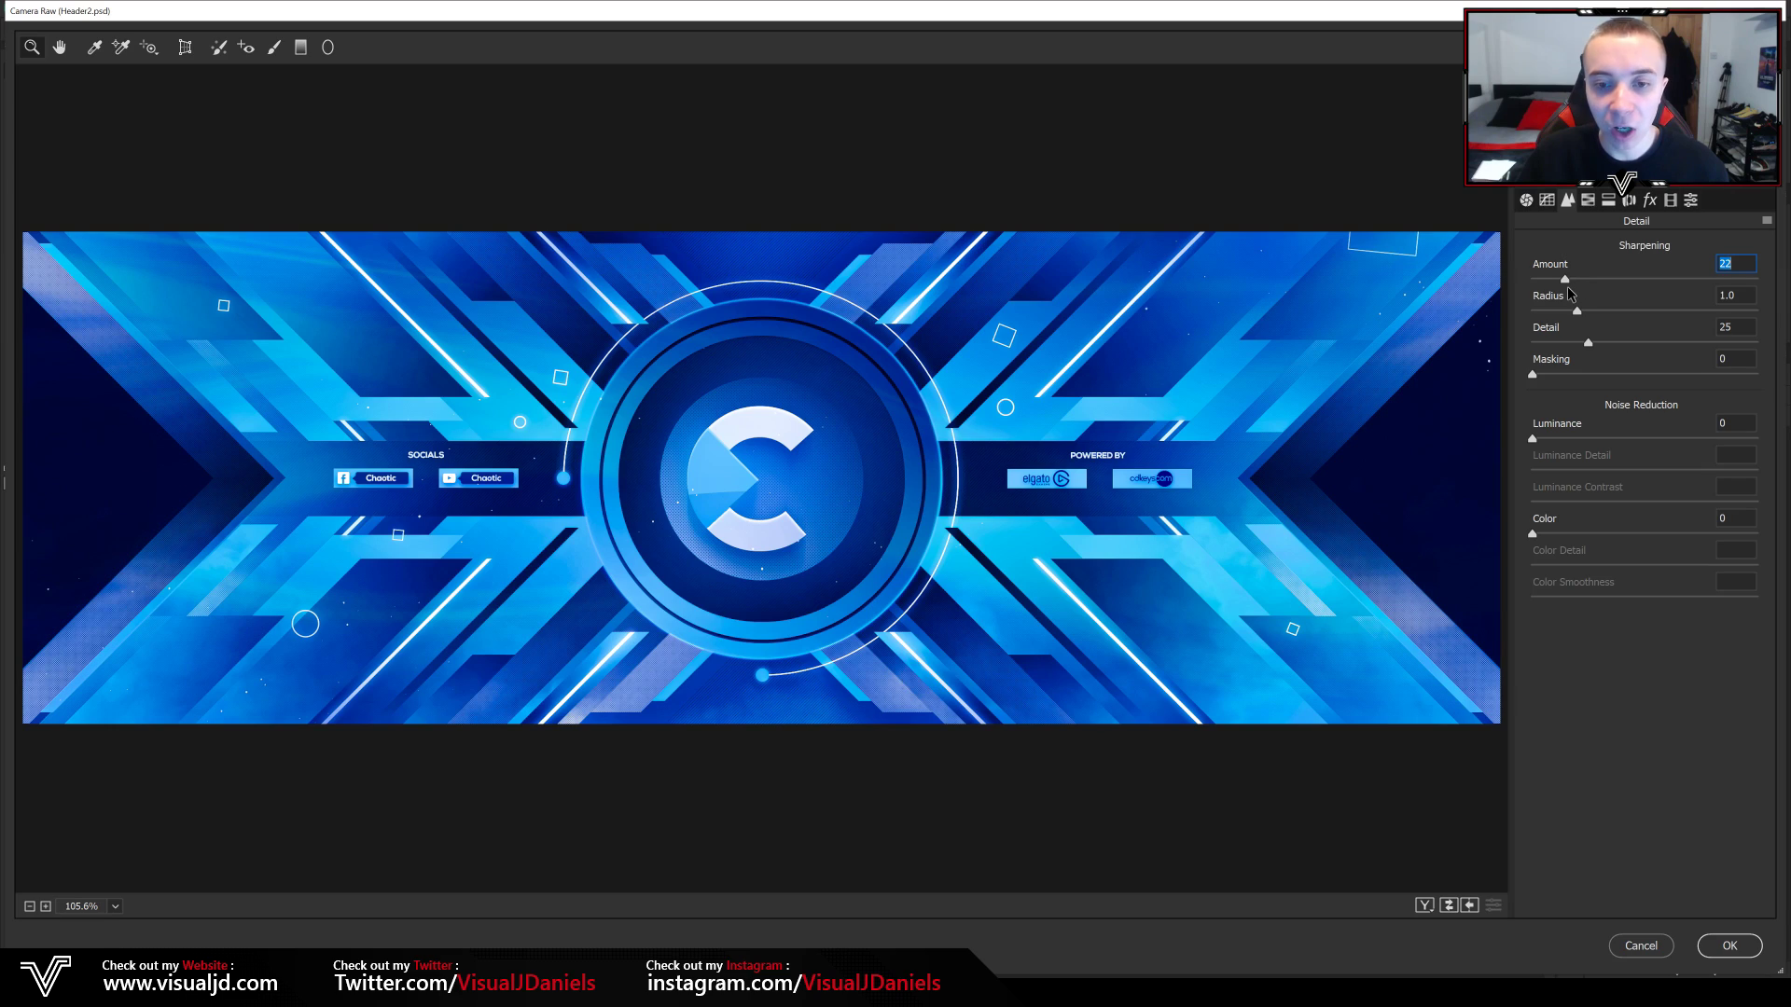
left_click_drag(1567, 284, 1565, 285)
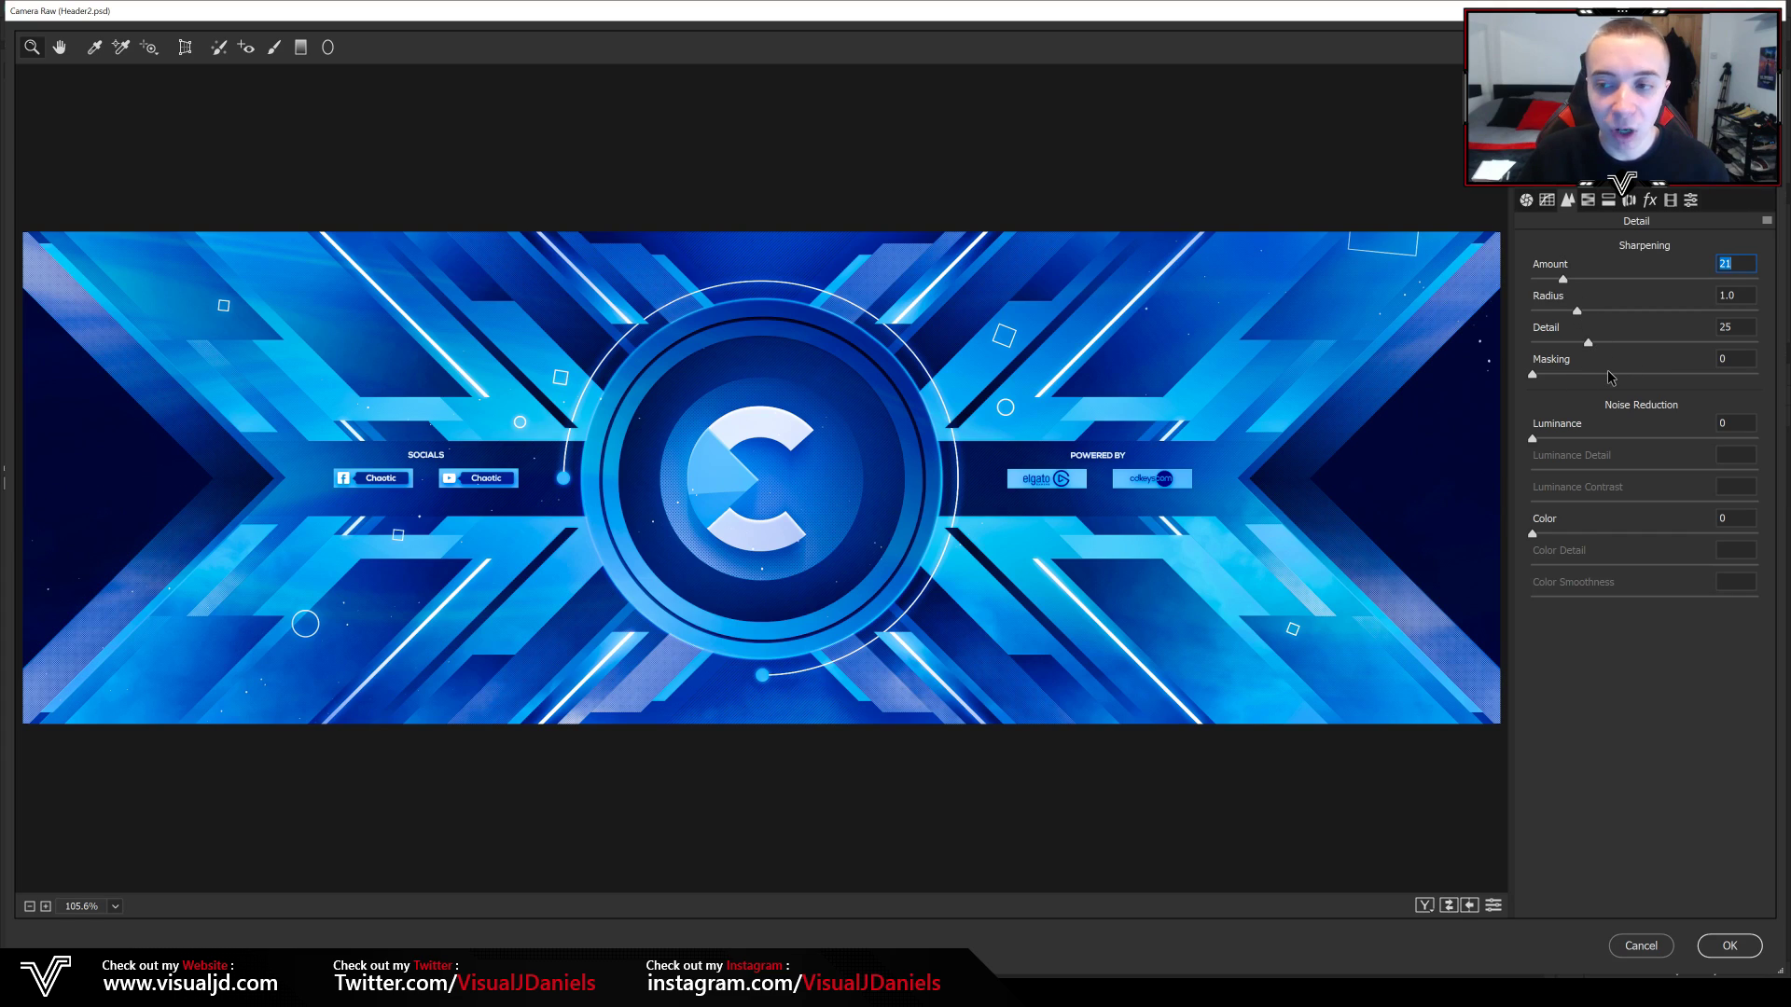
left_click_drag(1587, 341, 1575, 342)
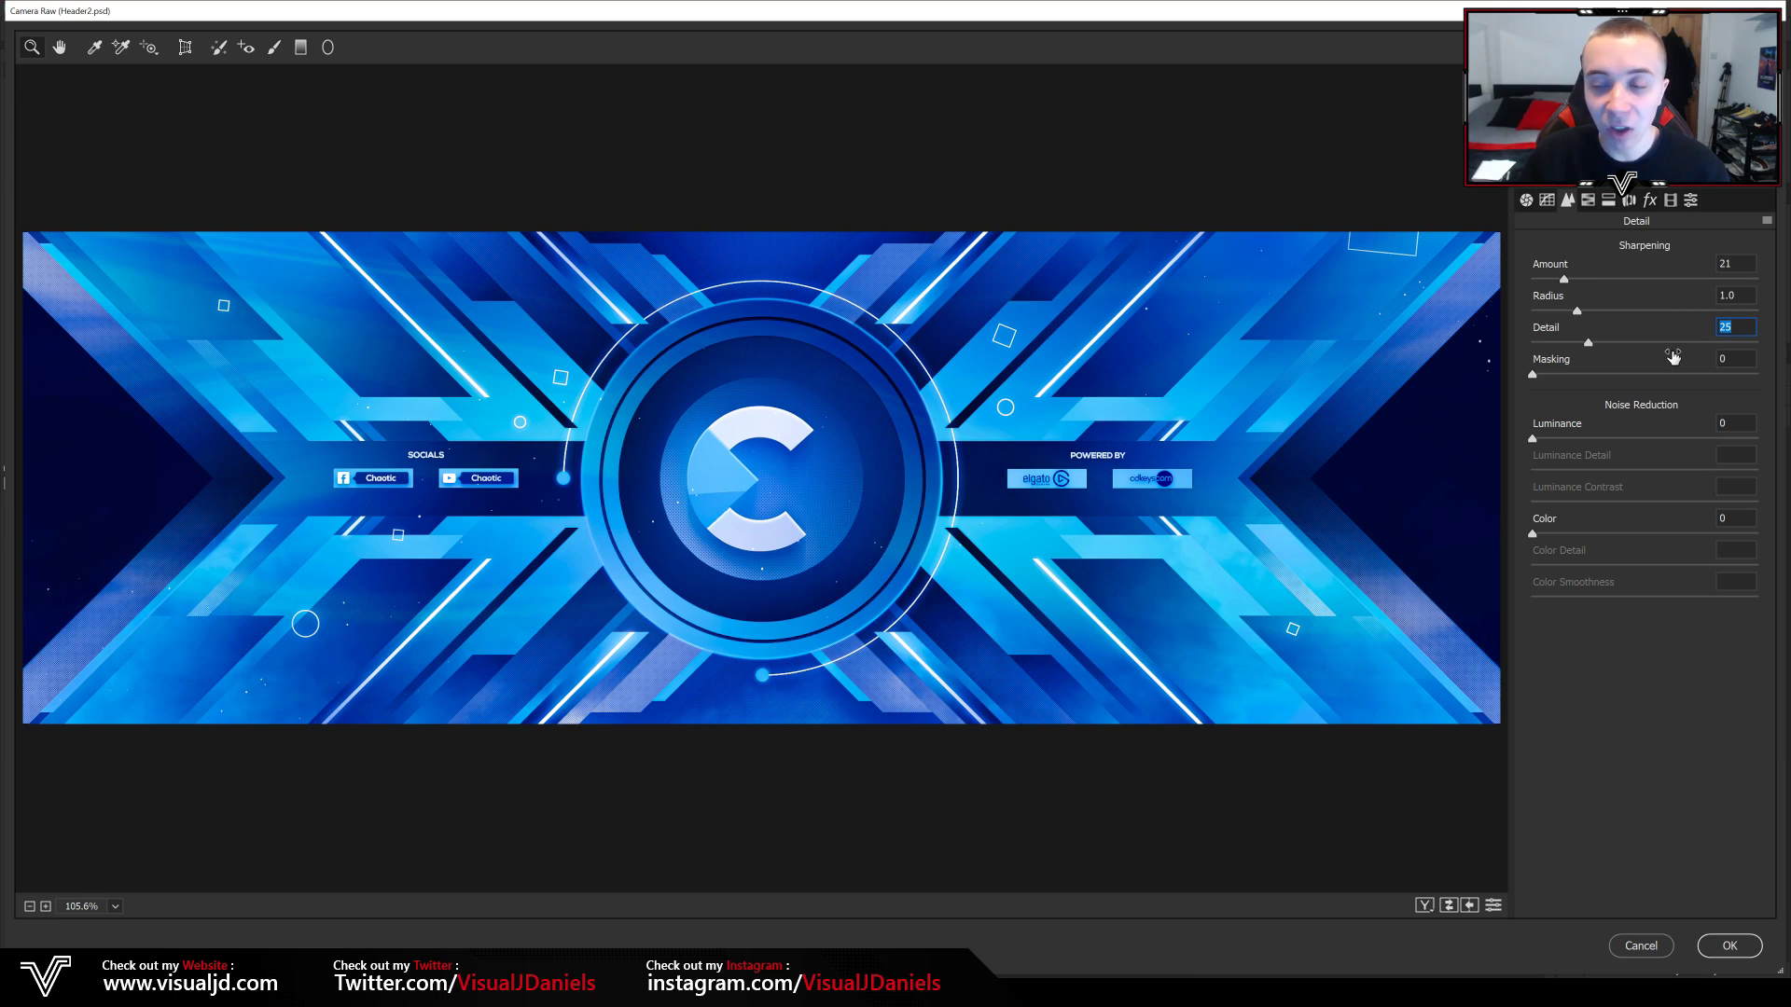
key("ctrl+alt+0")
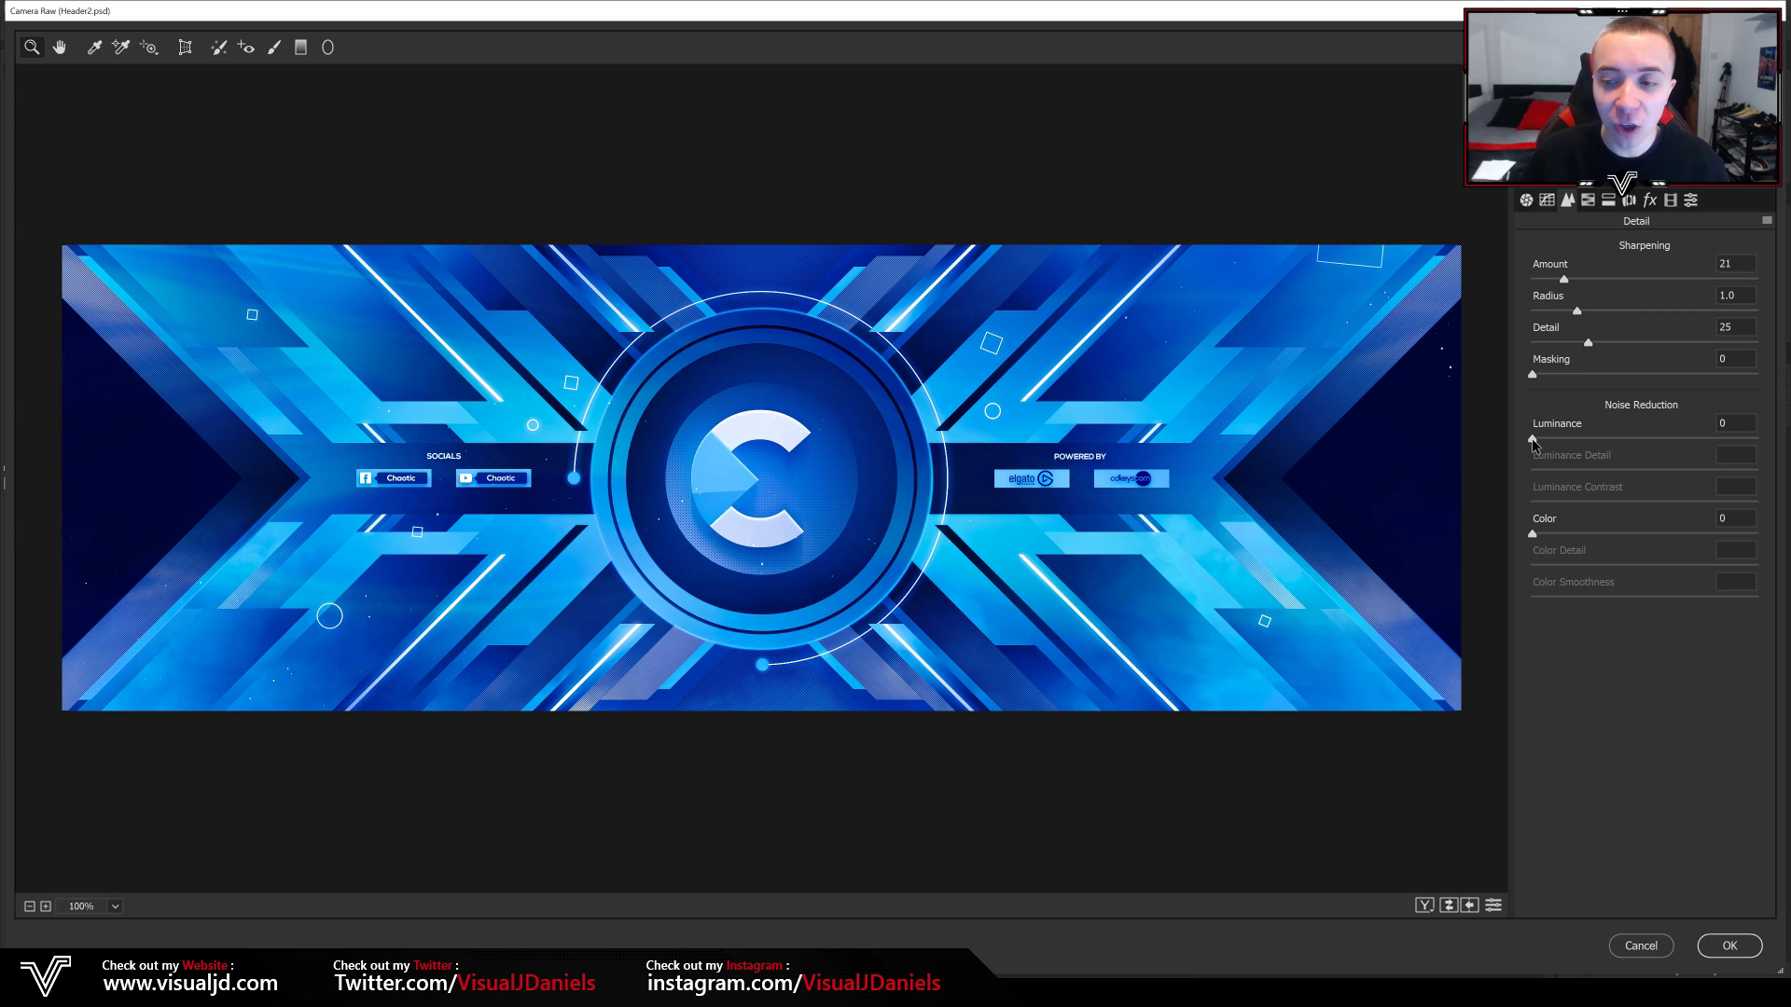
left_click_drag(1531, 534, 1496, 539)
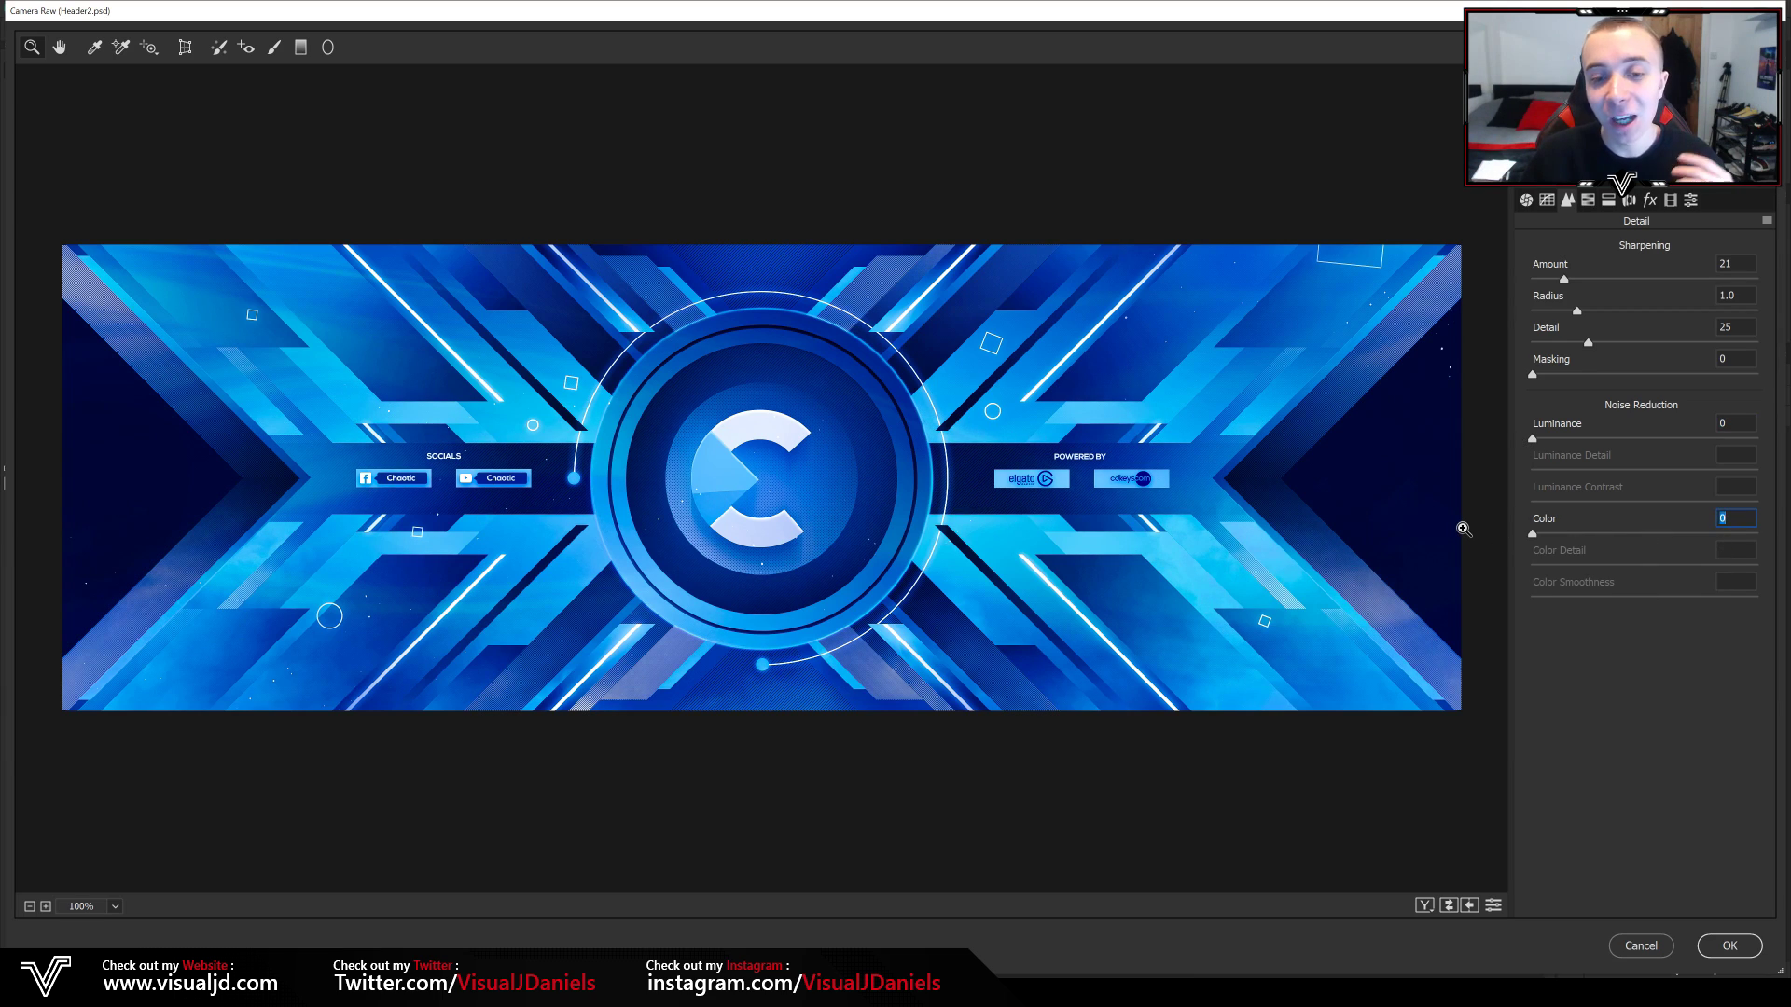
- Browse the HSL Hue, Saturation and Luminance controls and test Blues saturation before resetting it
left_click(1589, 201)
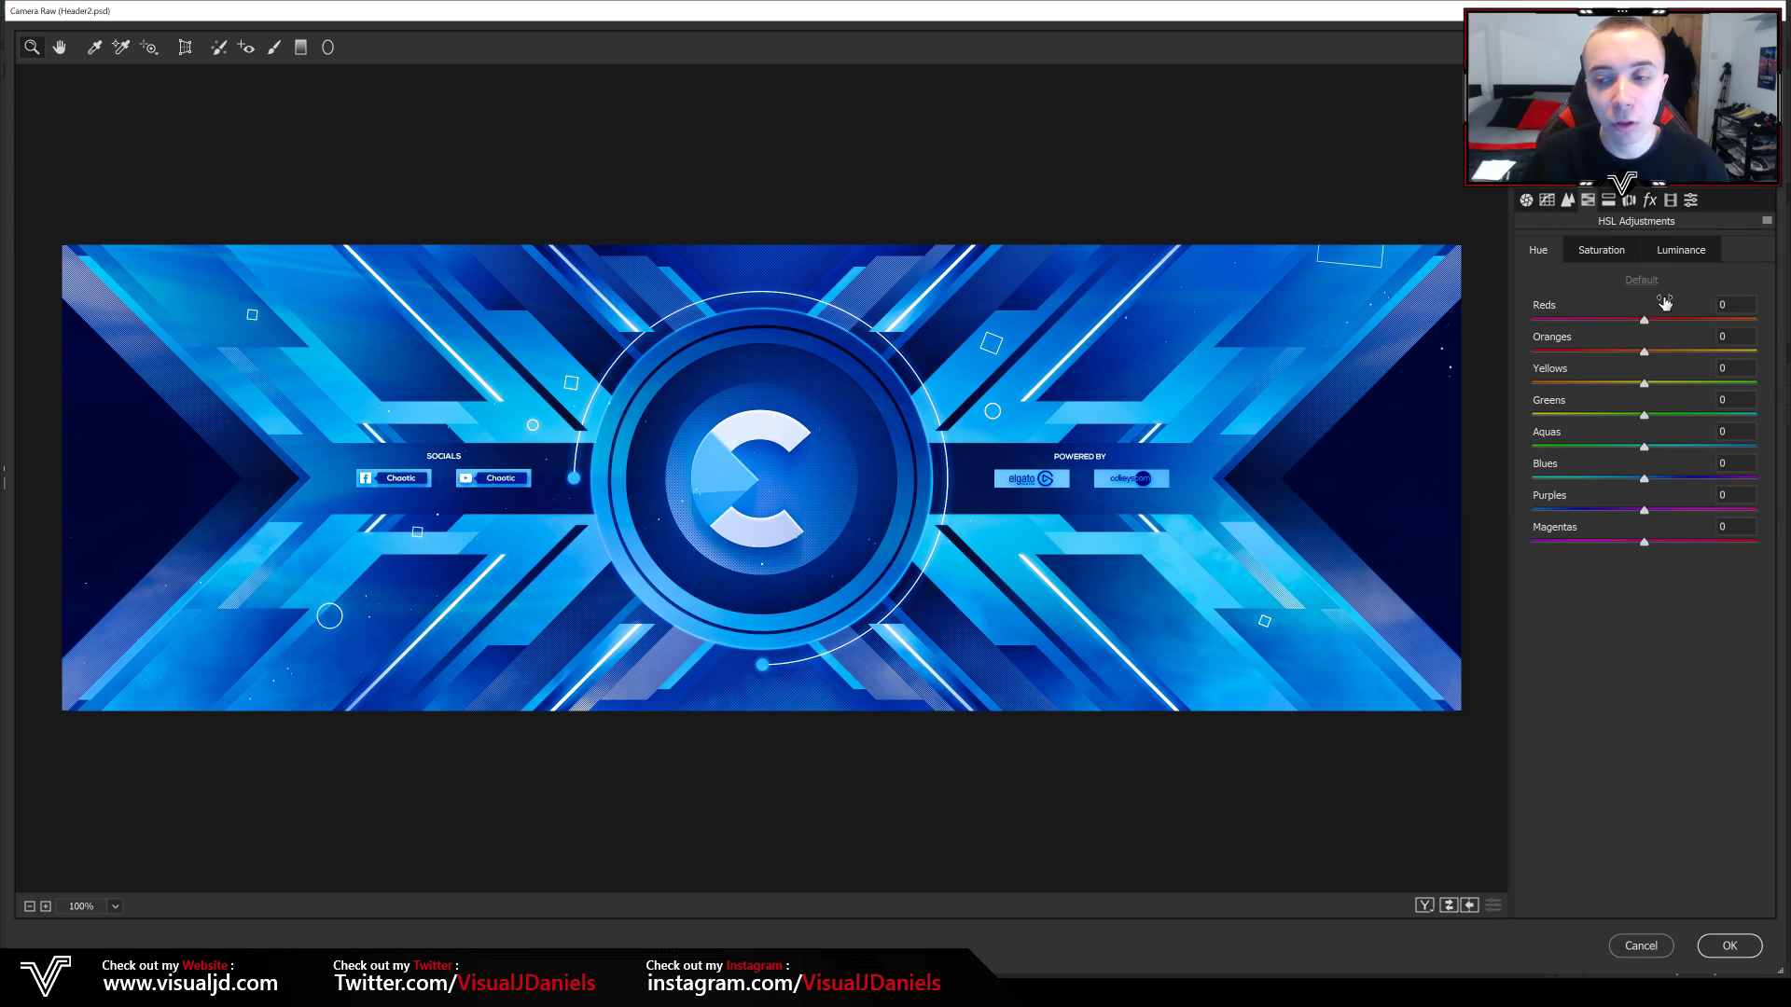
left_click(1612, 254)
left_click(1685, 249)
left_click(1541, 256)
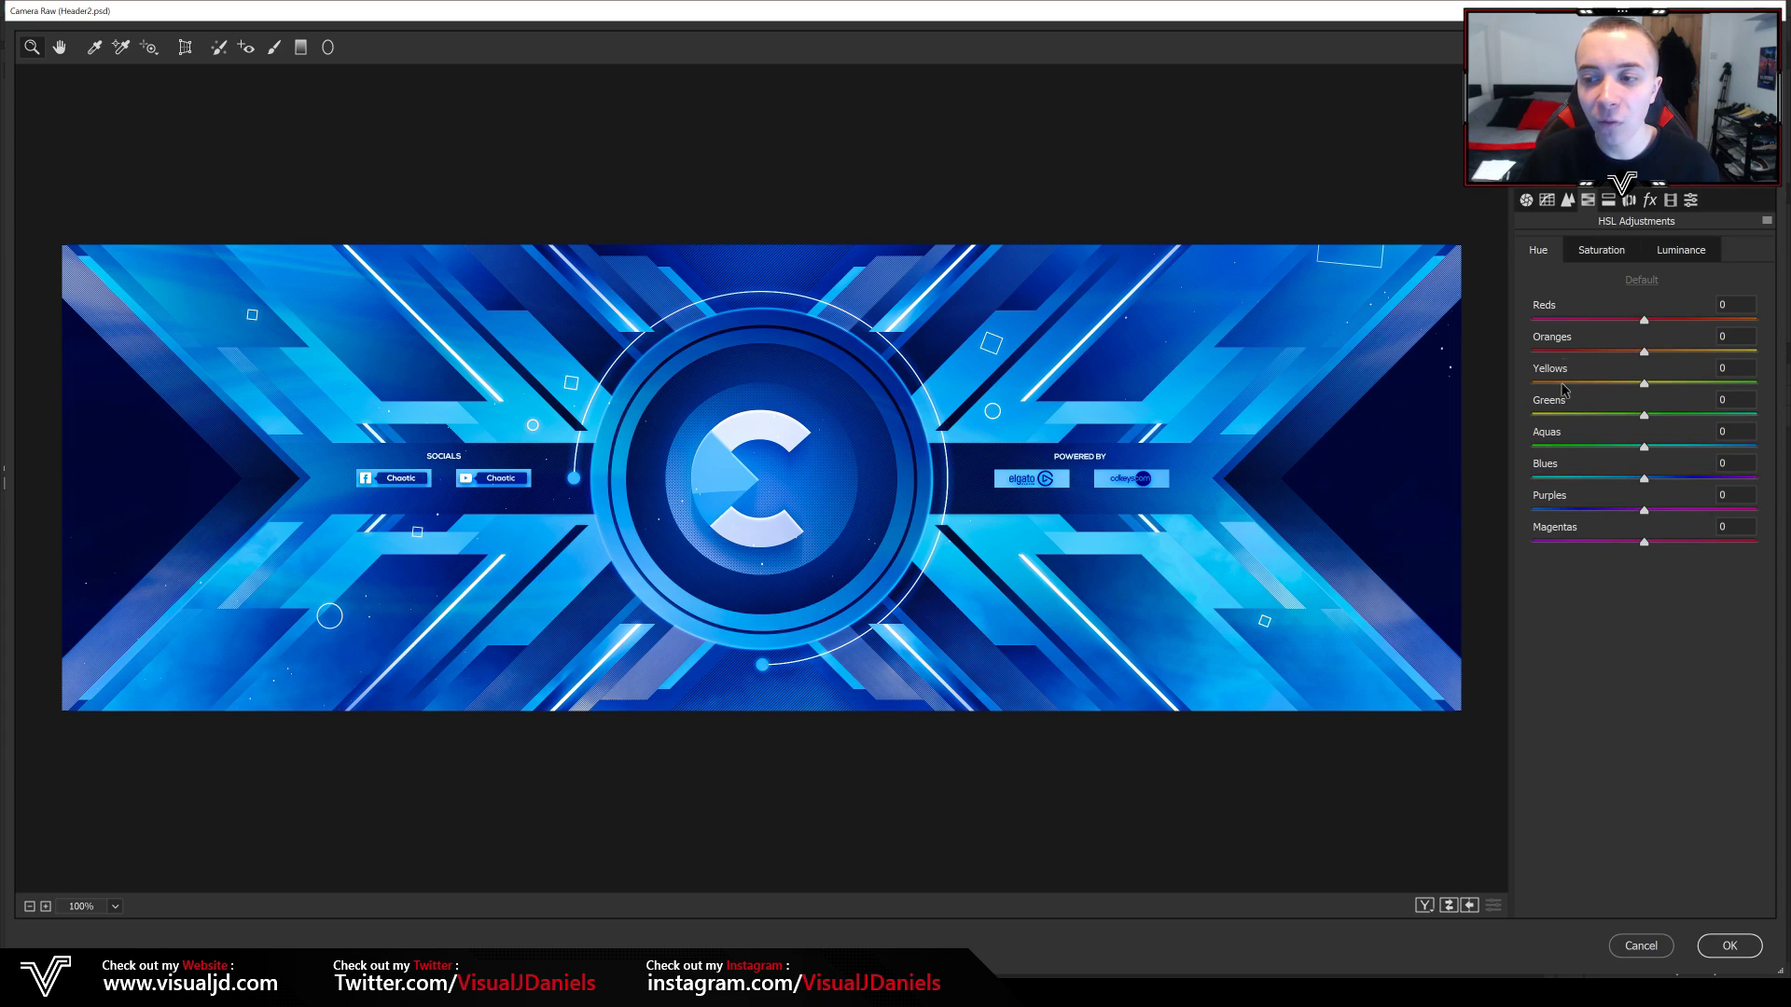
left_click(1565, 466)
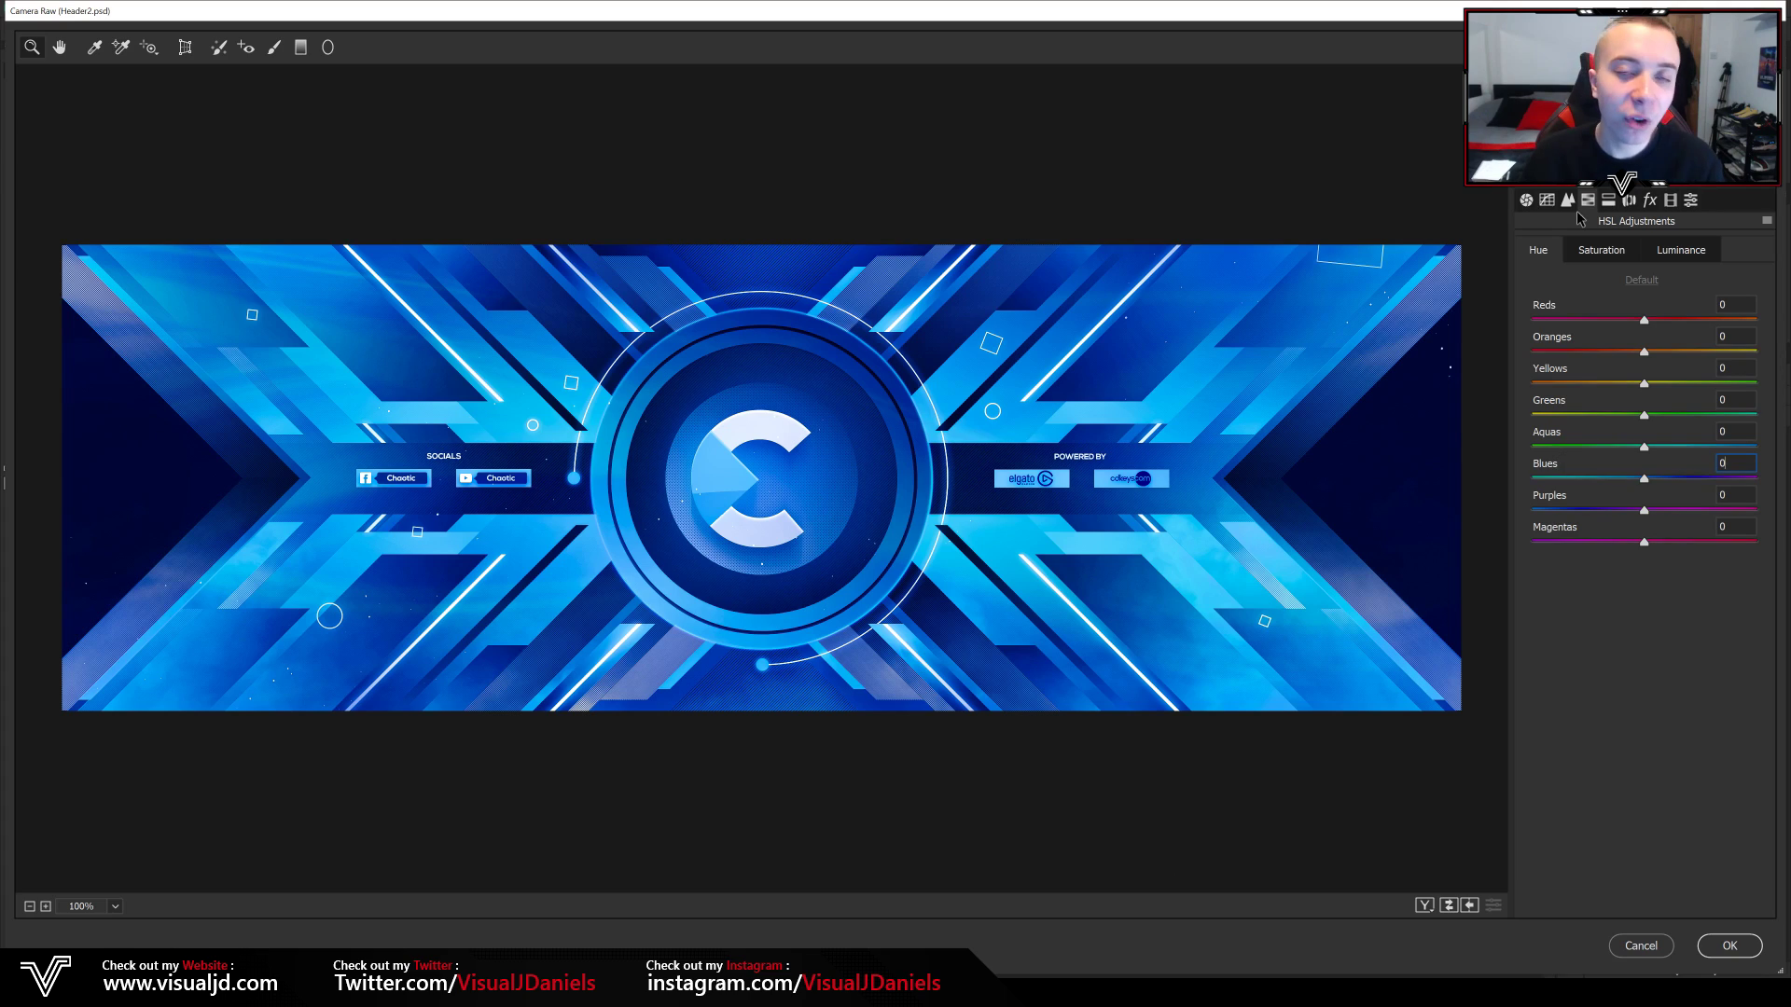
left_click(1583, 257)
left_click(1688, 254)
left_click(1545, 254)
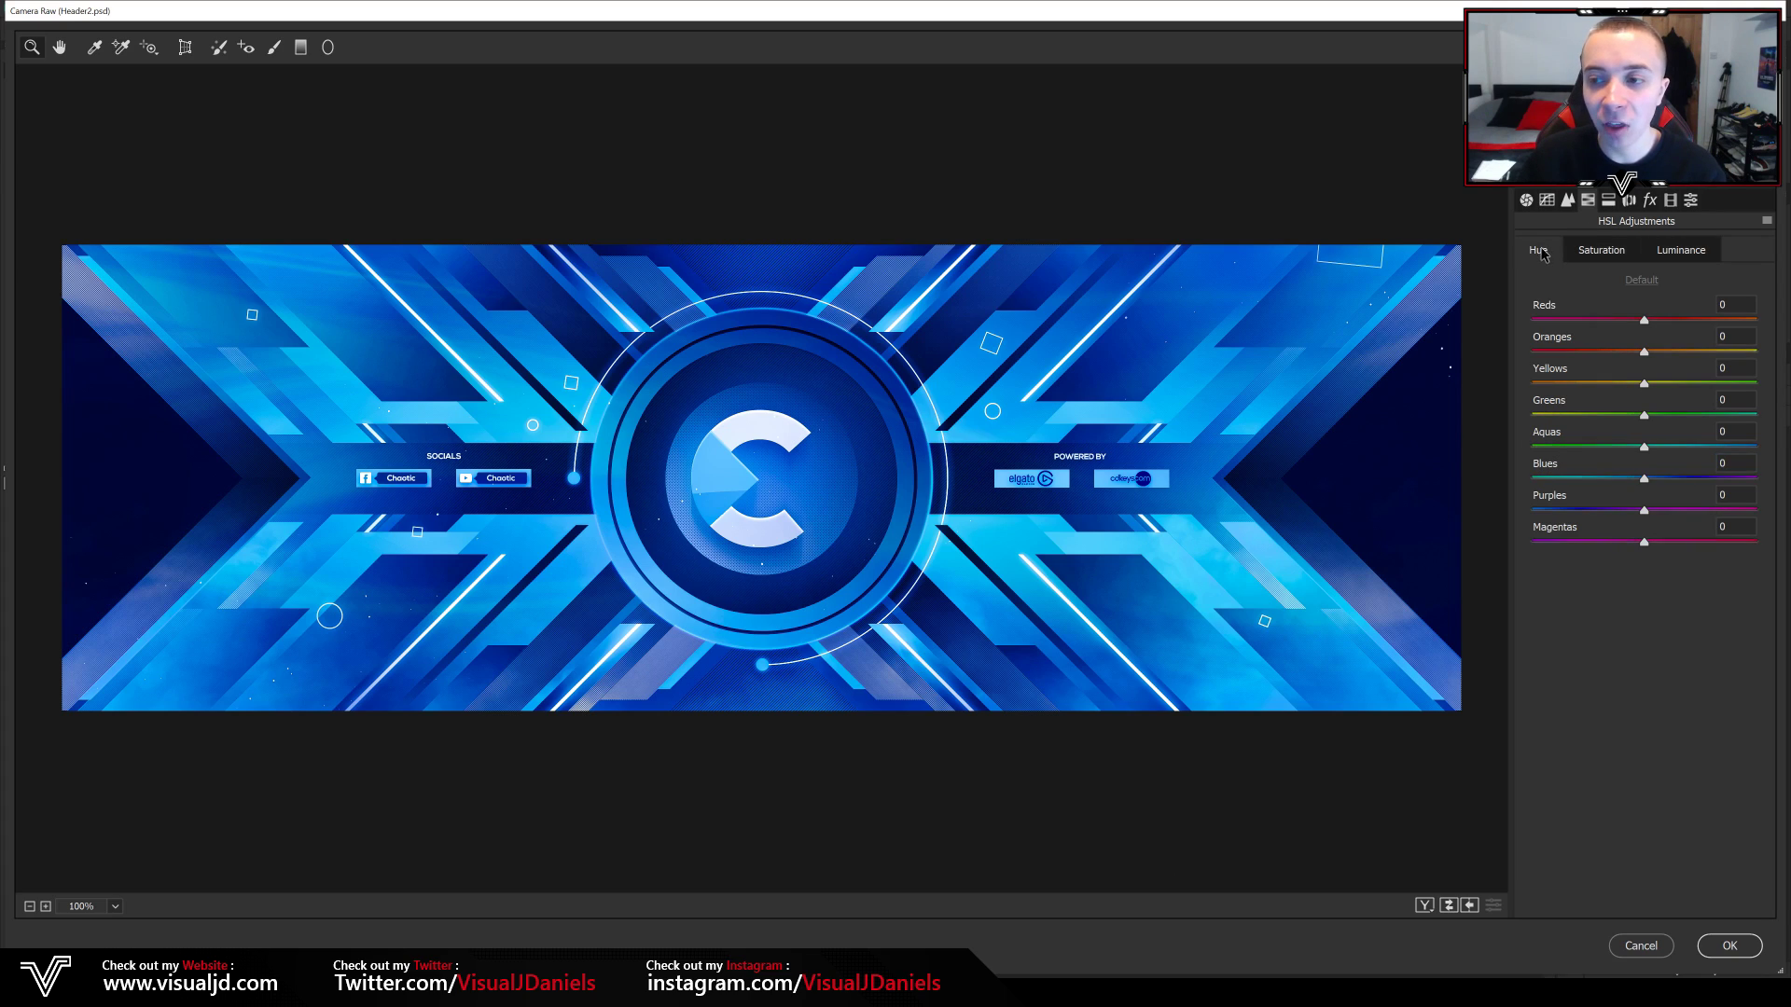
left_click(1597, 256)
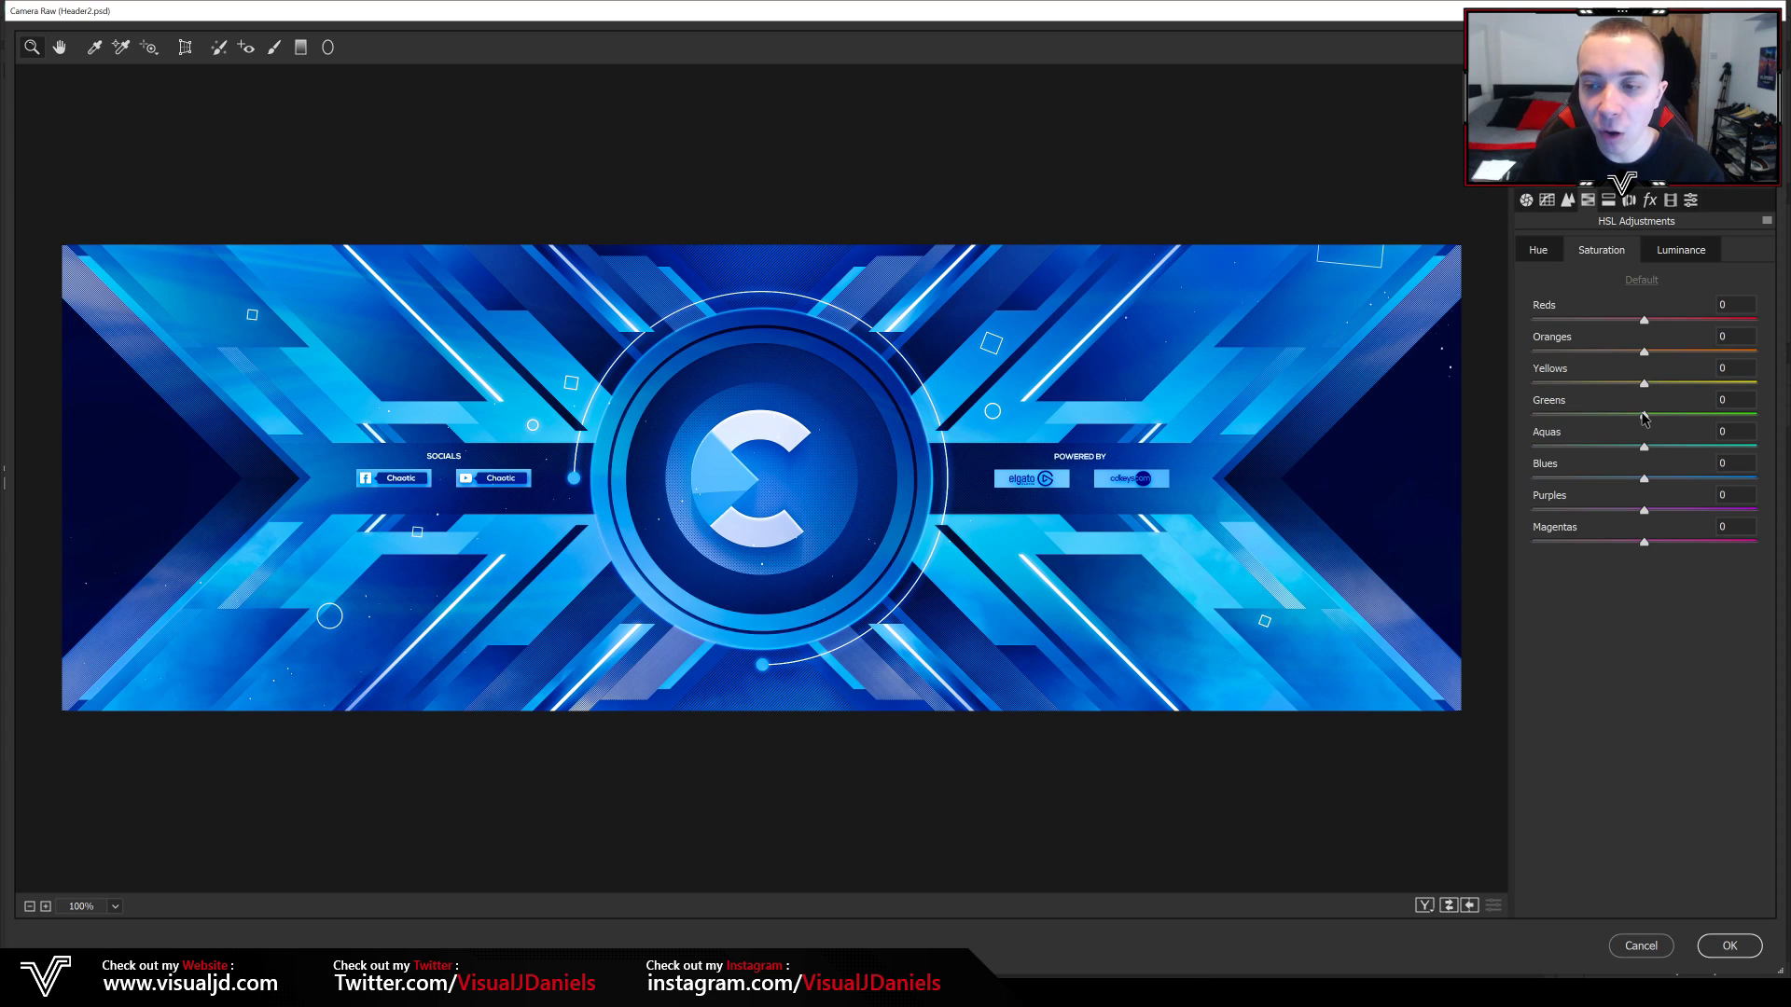
left_click_drag(1645, 481, 1755, 478)
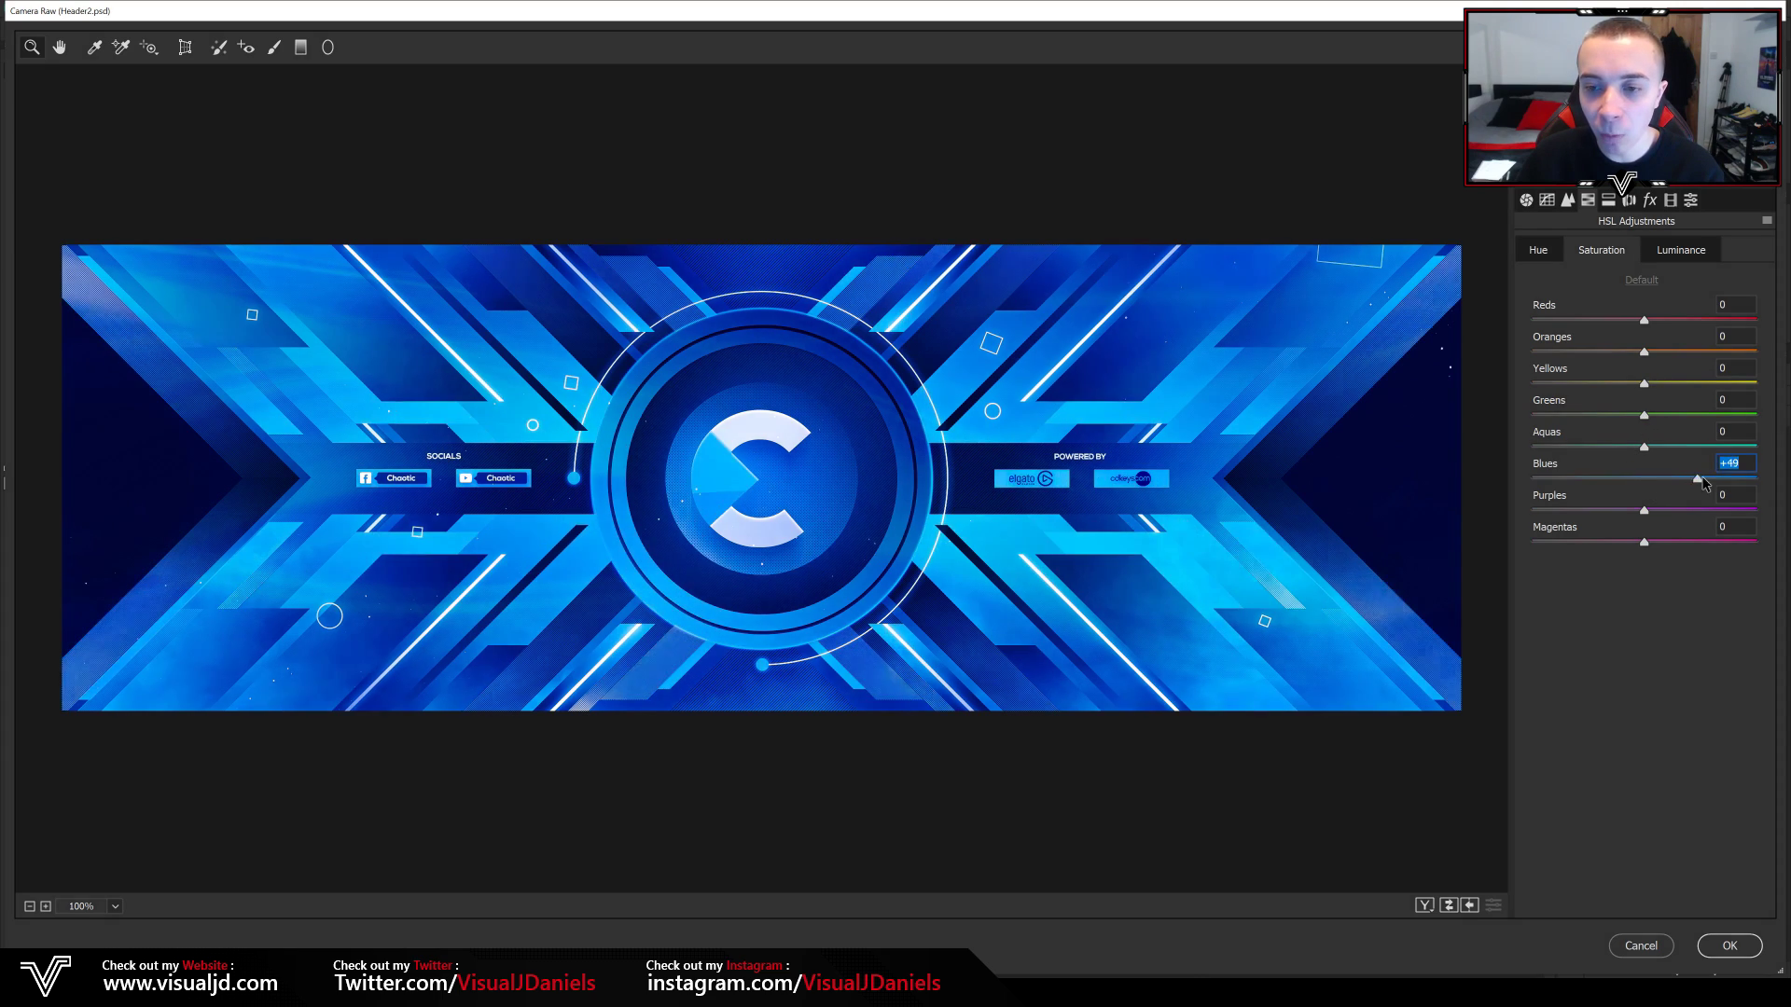
left_click_drag(1756, 478, 1643, 481)
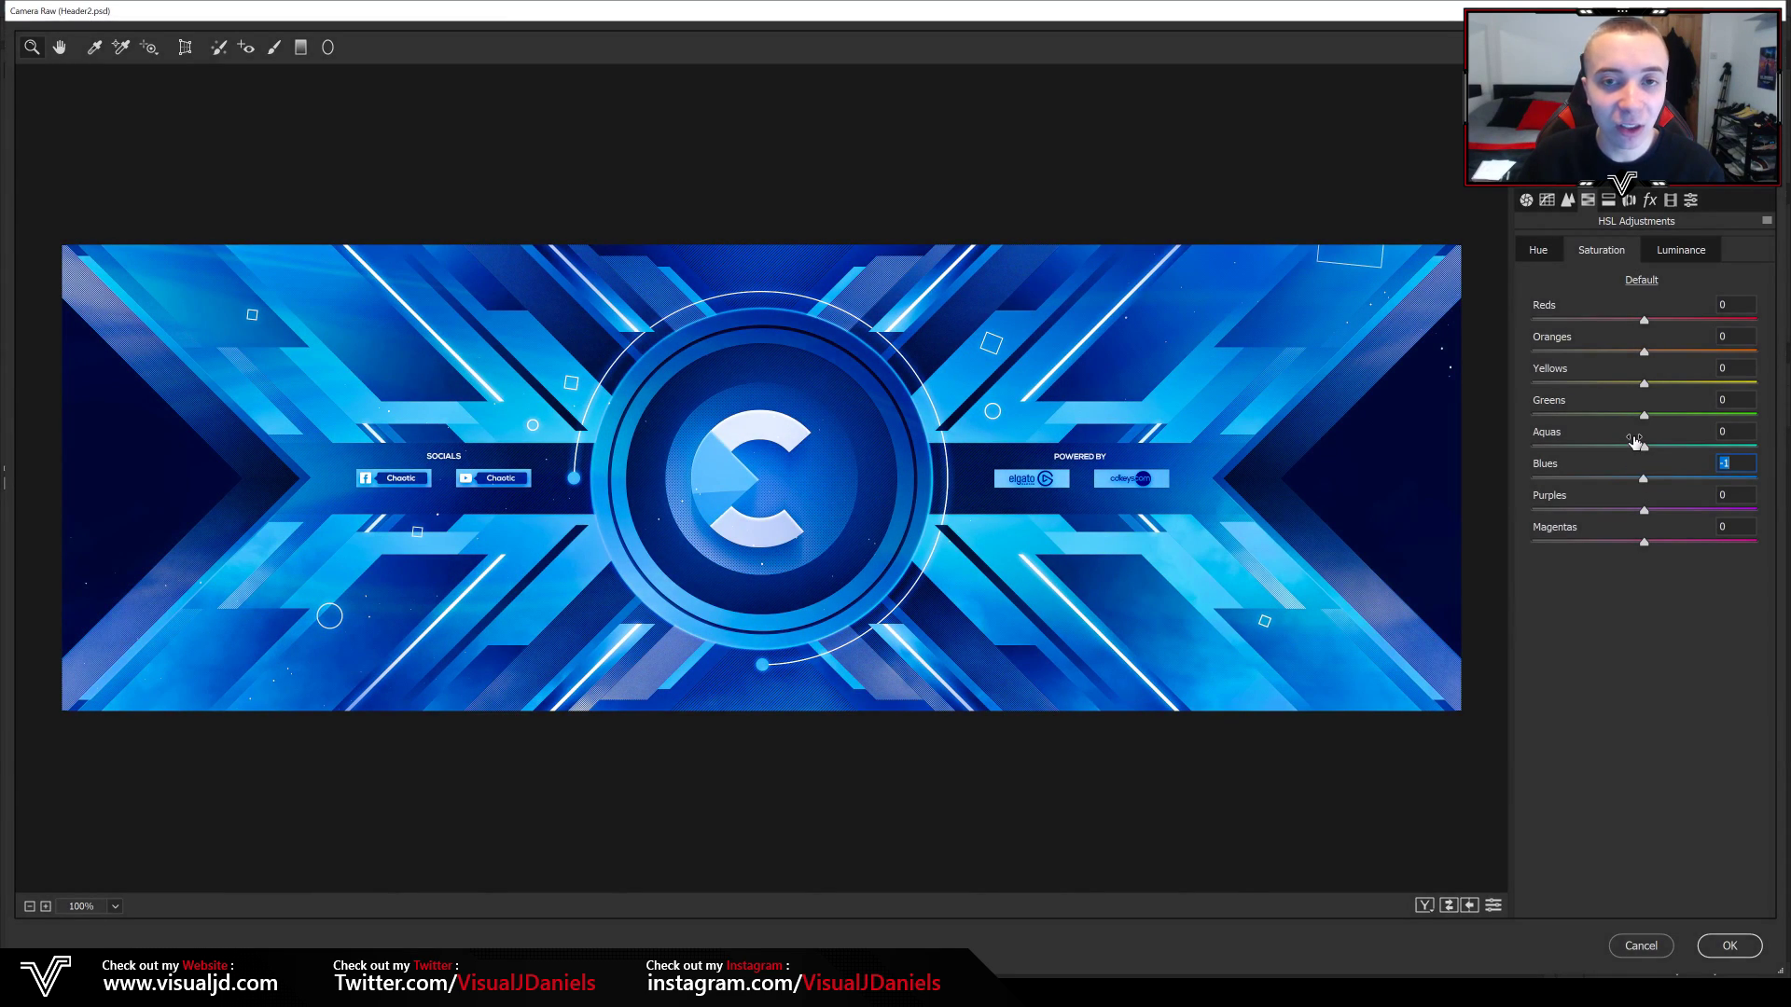
left_click(1641, 280)
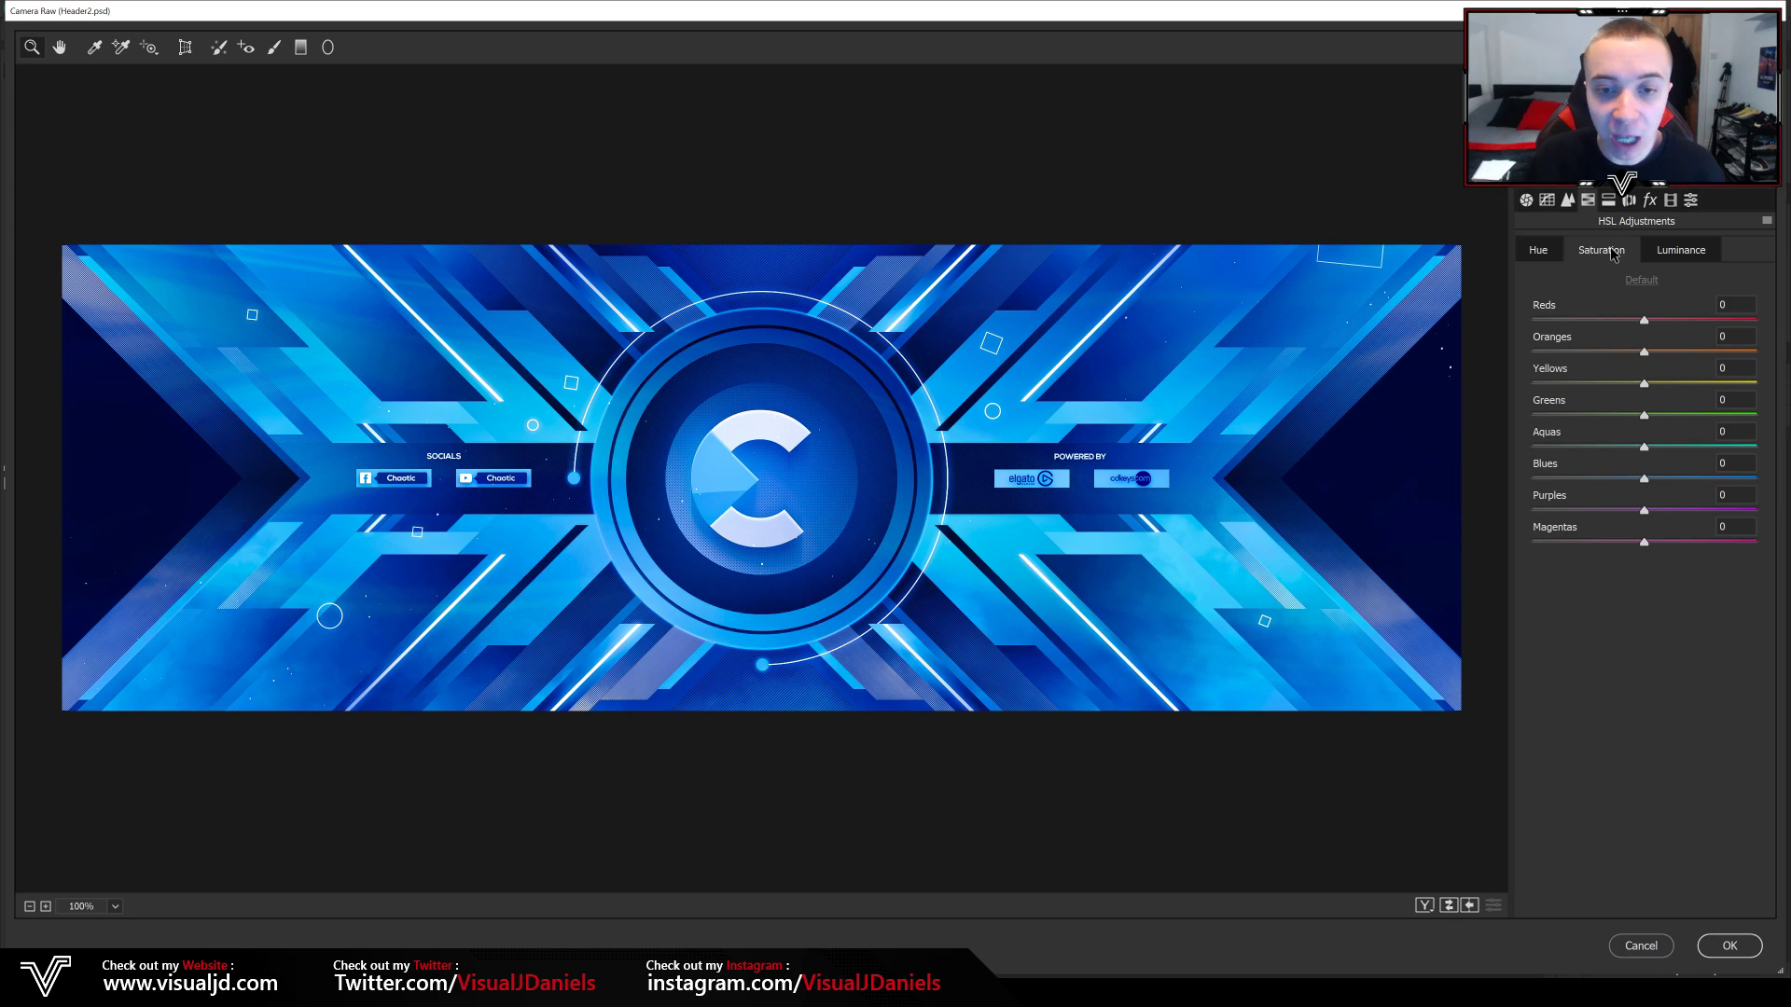
- Try shifting the Blues, Purples and Magentas hues, then reset each back to 0
left_click(1545, 251)
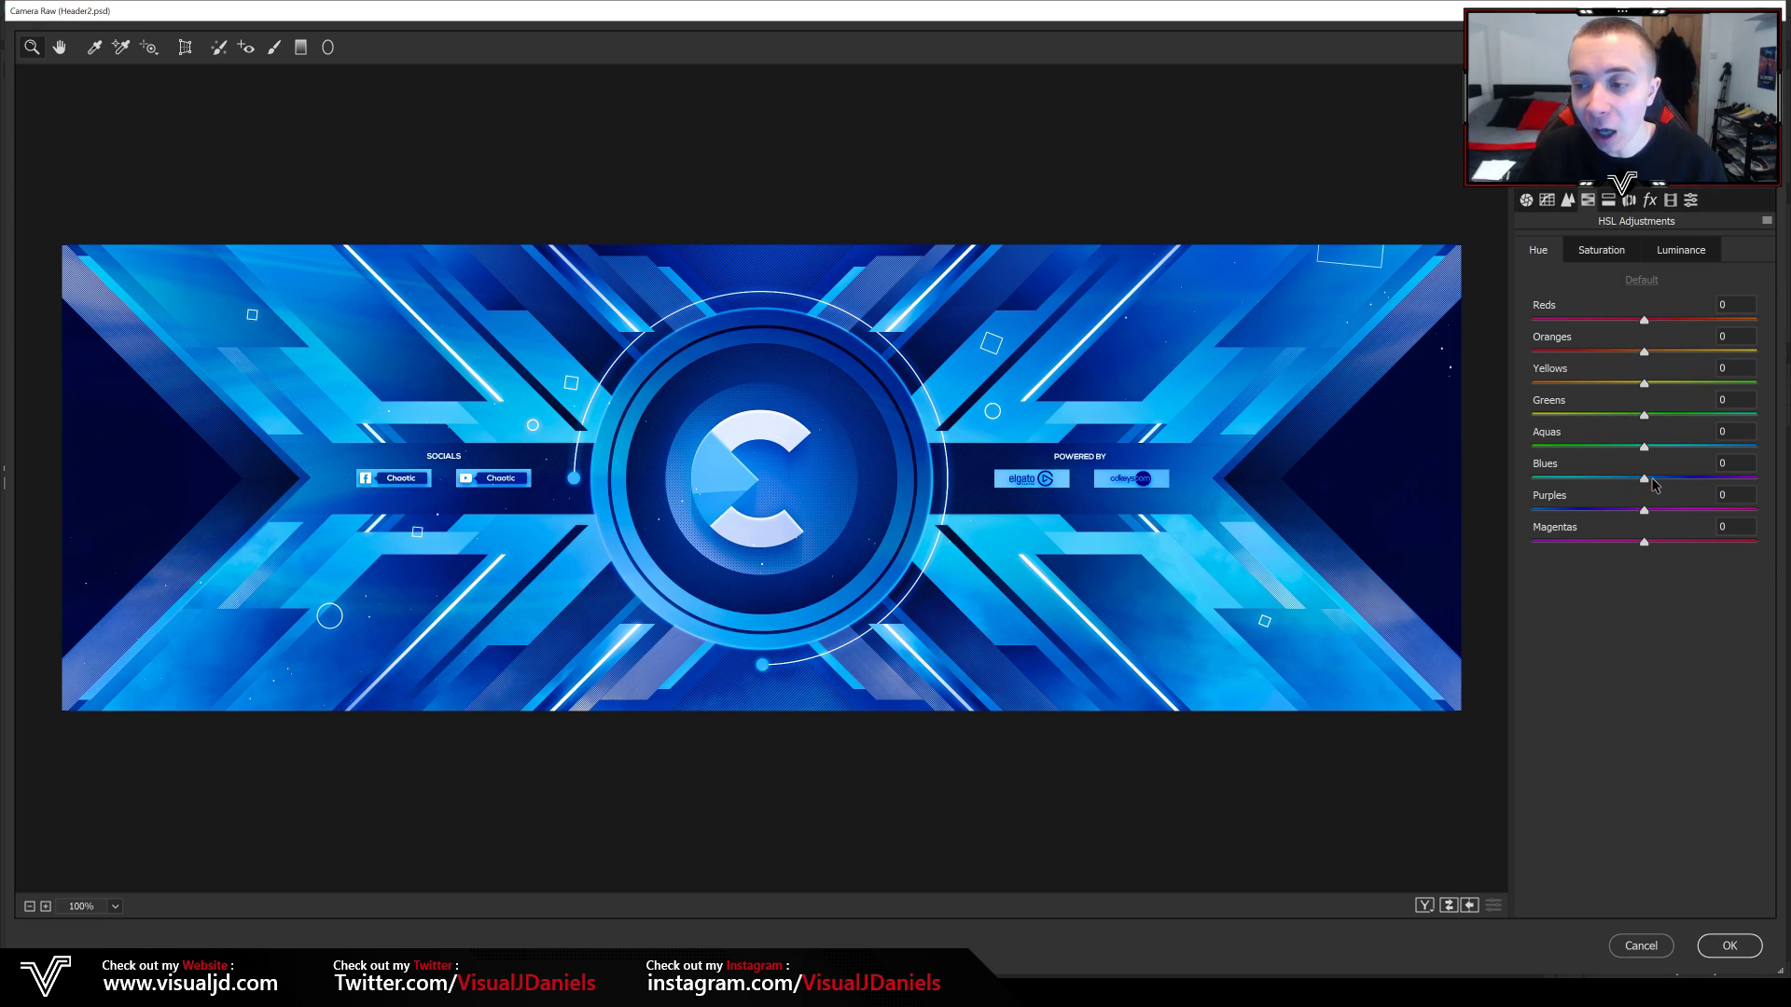
left_click_drag(1644, 481, 1781, 485)
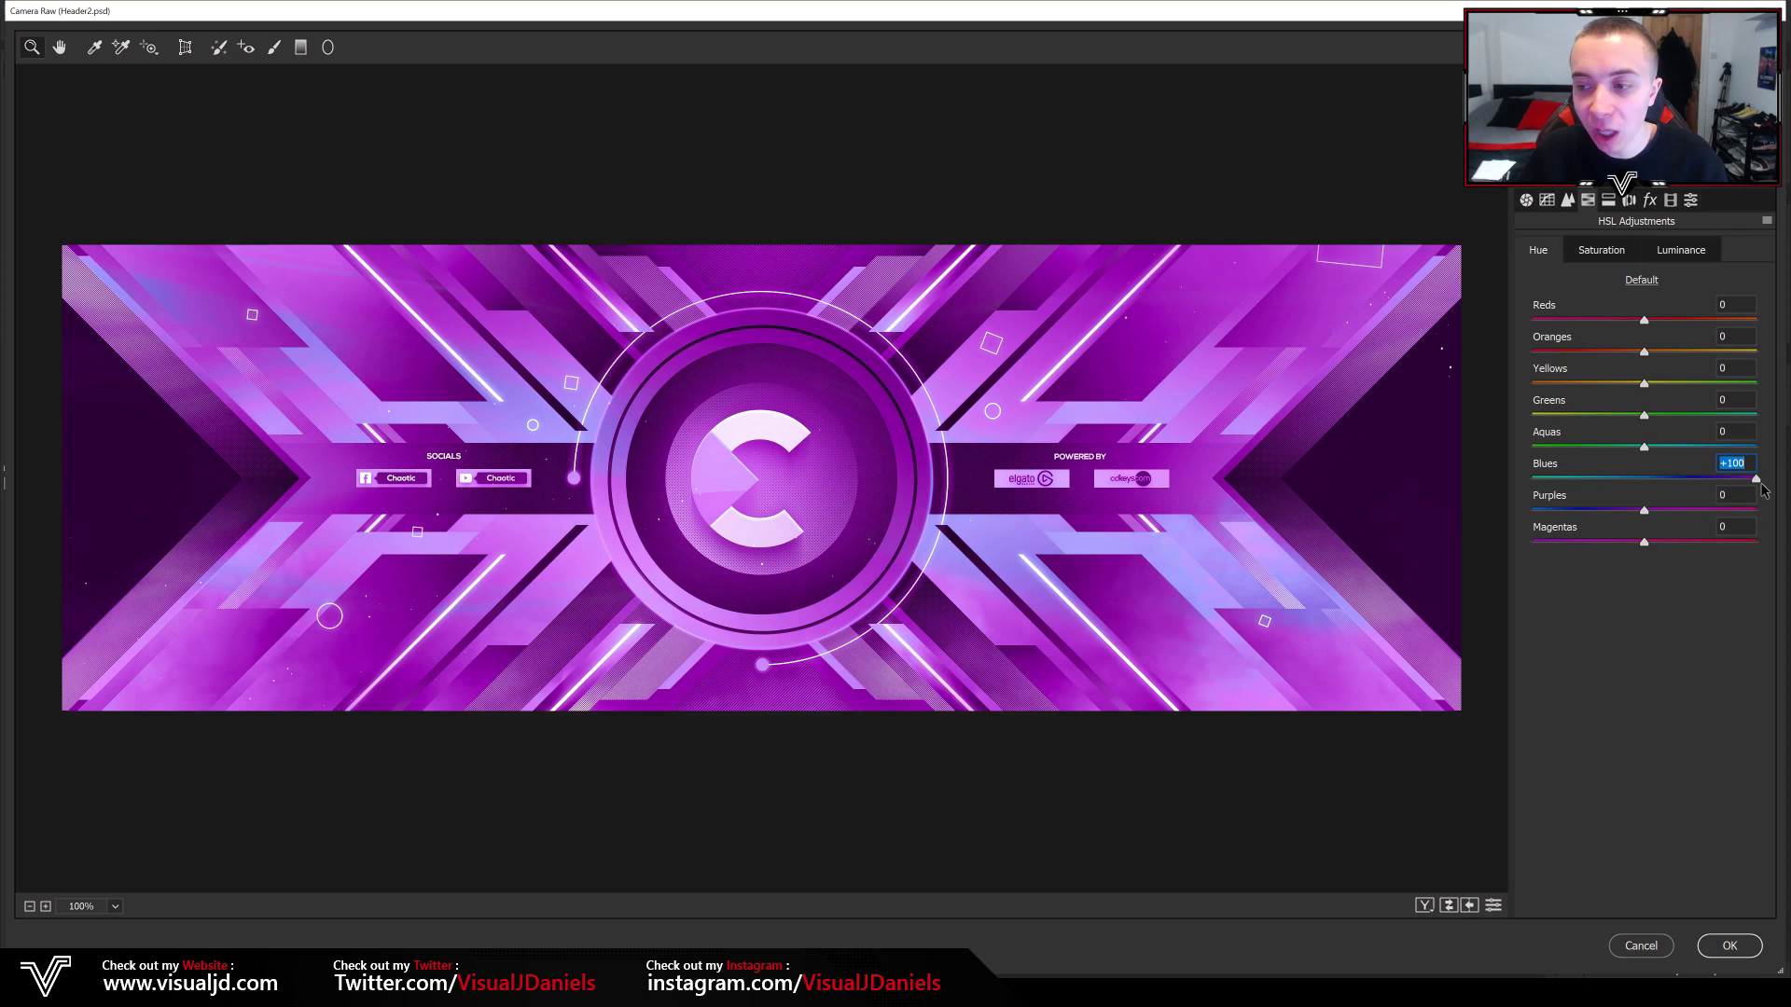
left_click_drag(1644, 510, 1577, 513)
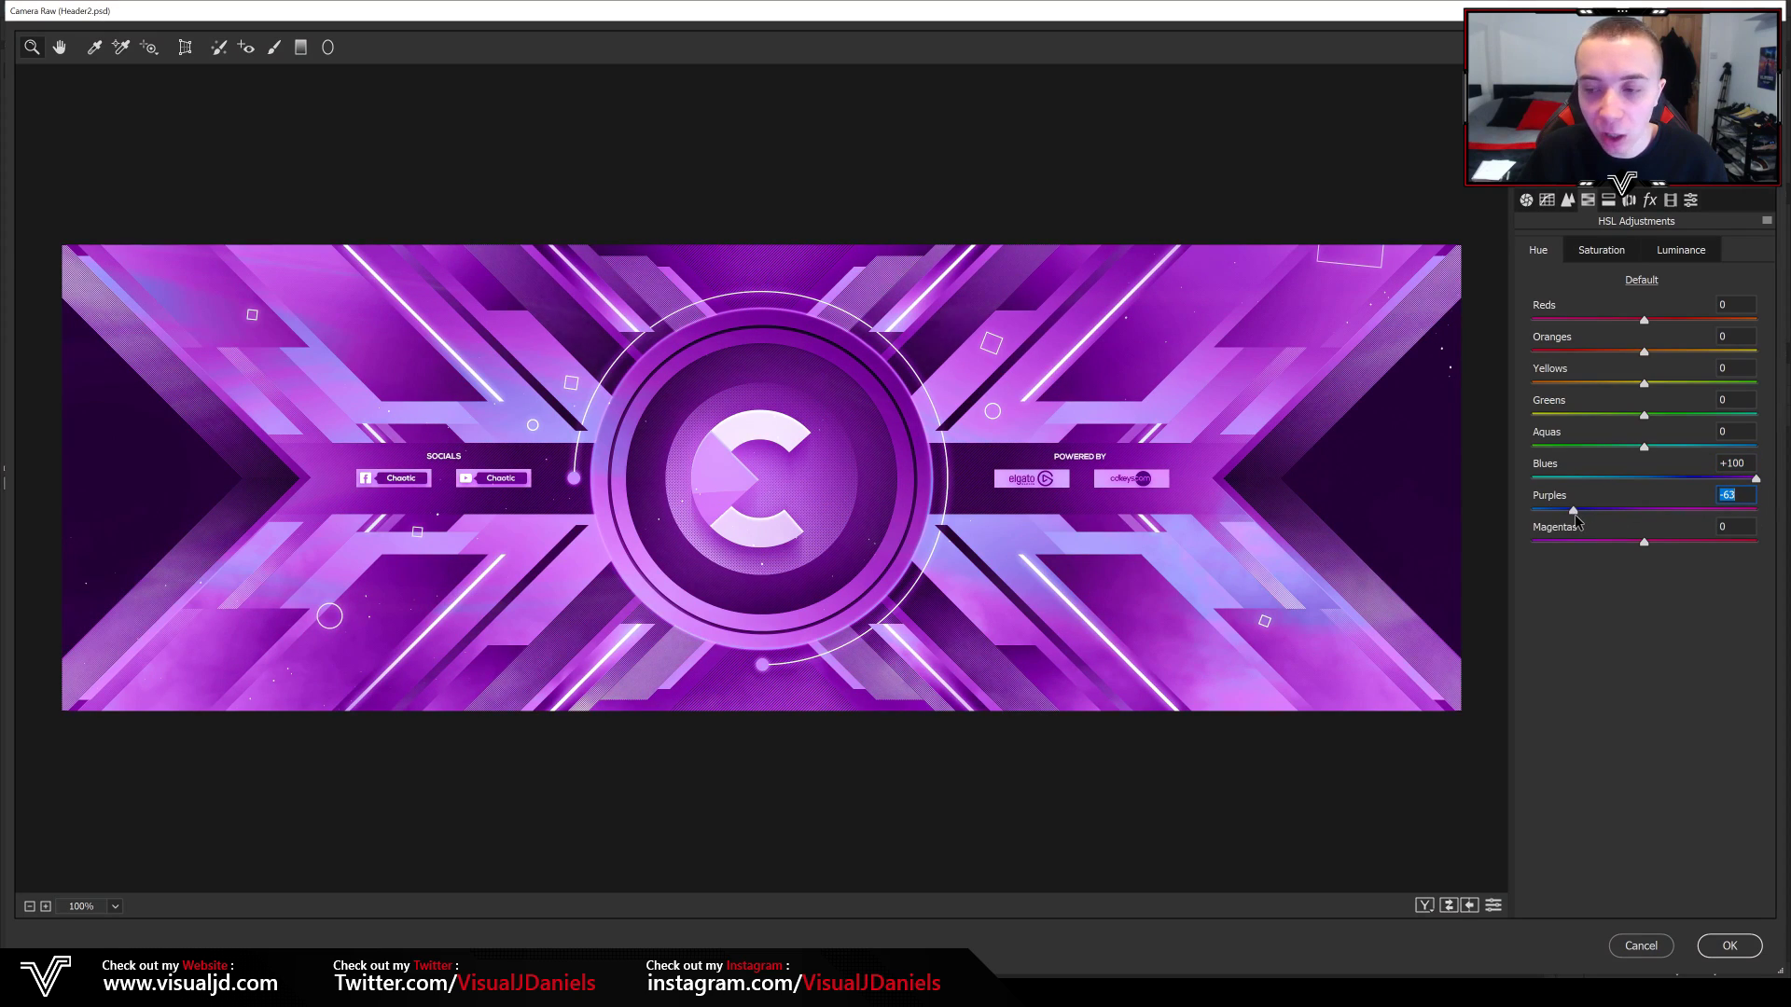
left_click_drag(1642, 542, 1519, 551)
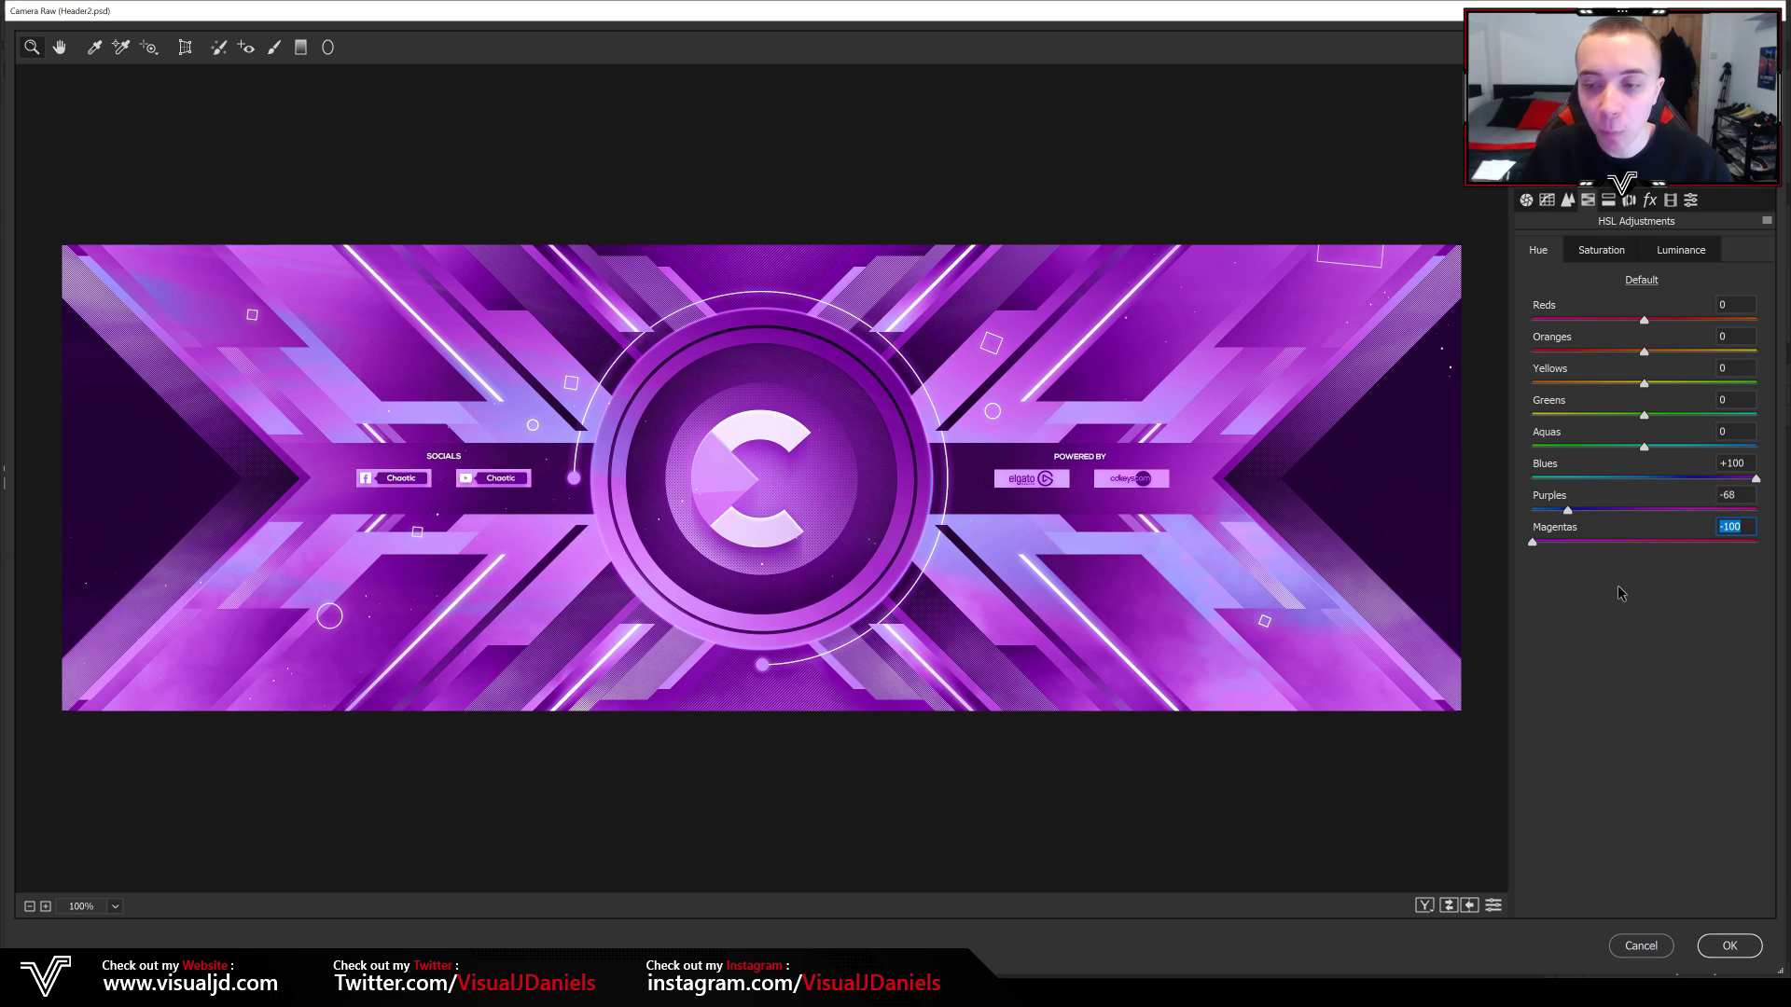
type("0")
left_click(1739, 494)
type("0")
left_click(1748, 462)
type("0")
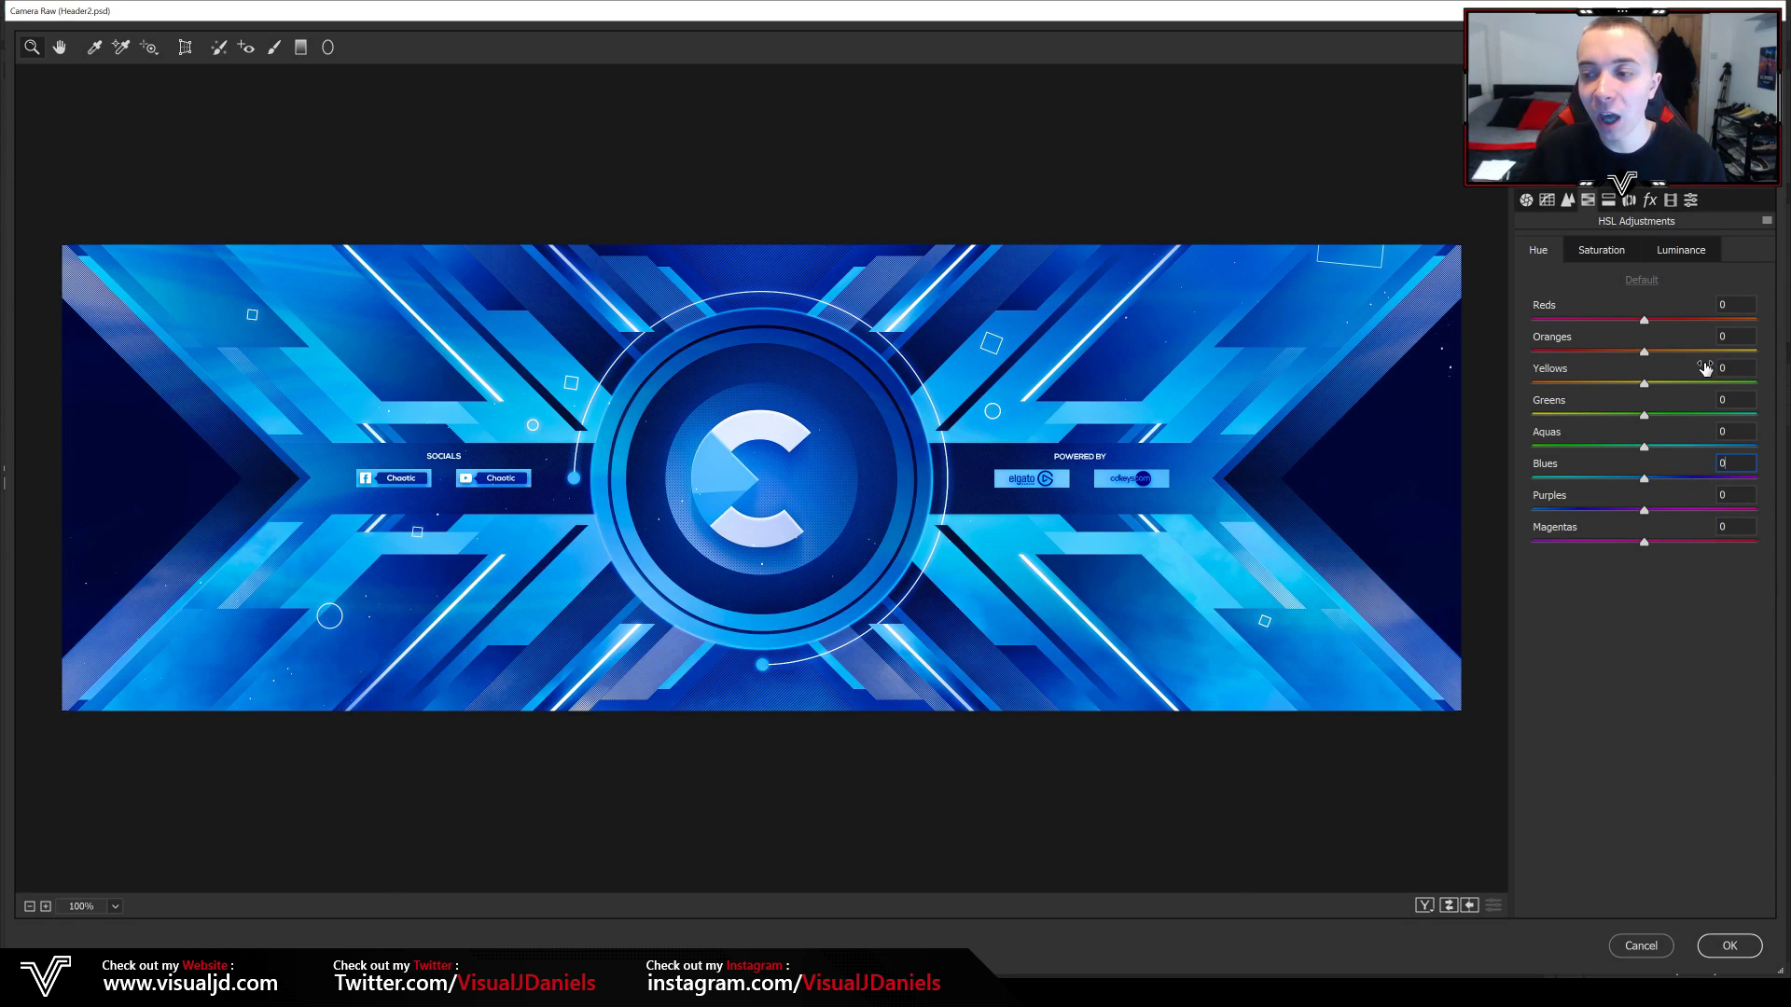
left_click(1608, 200)
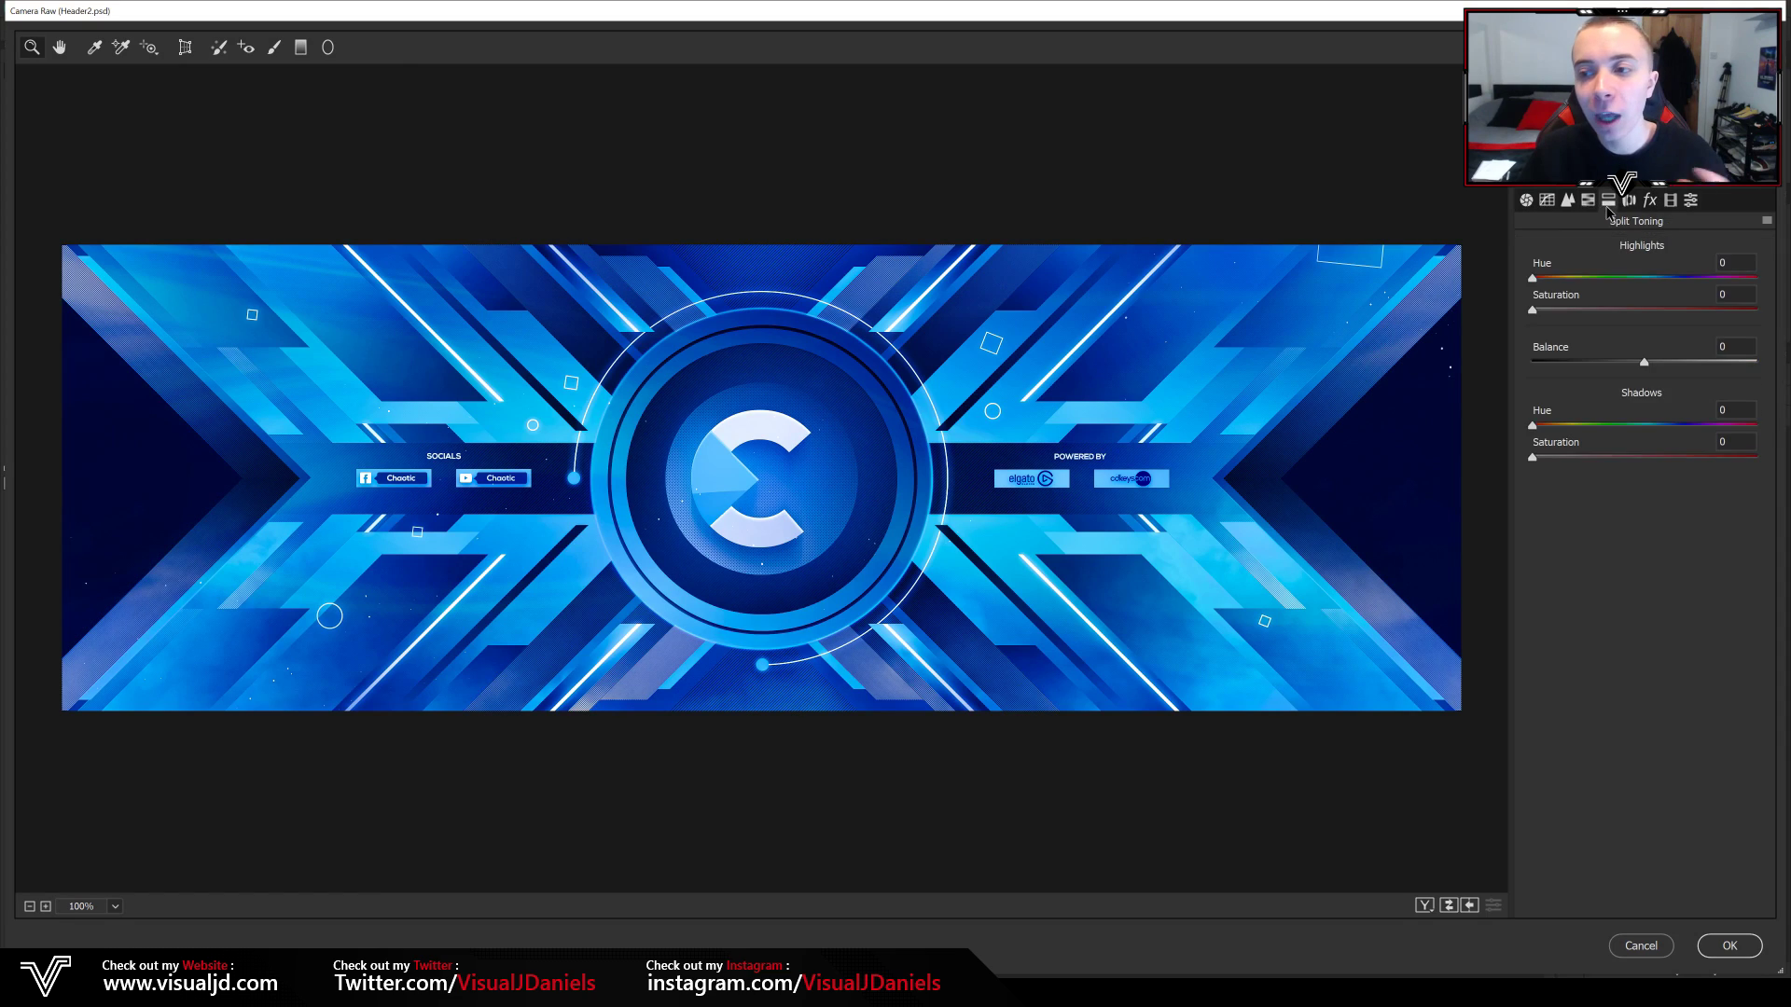
- Test lens Distortion on the banner and reset it to 0
left_click(1532, 278)
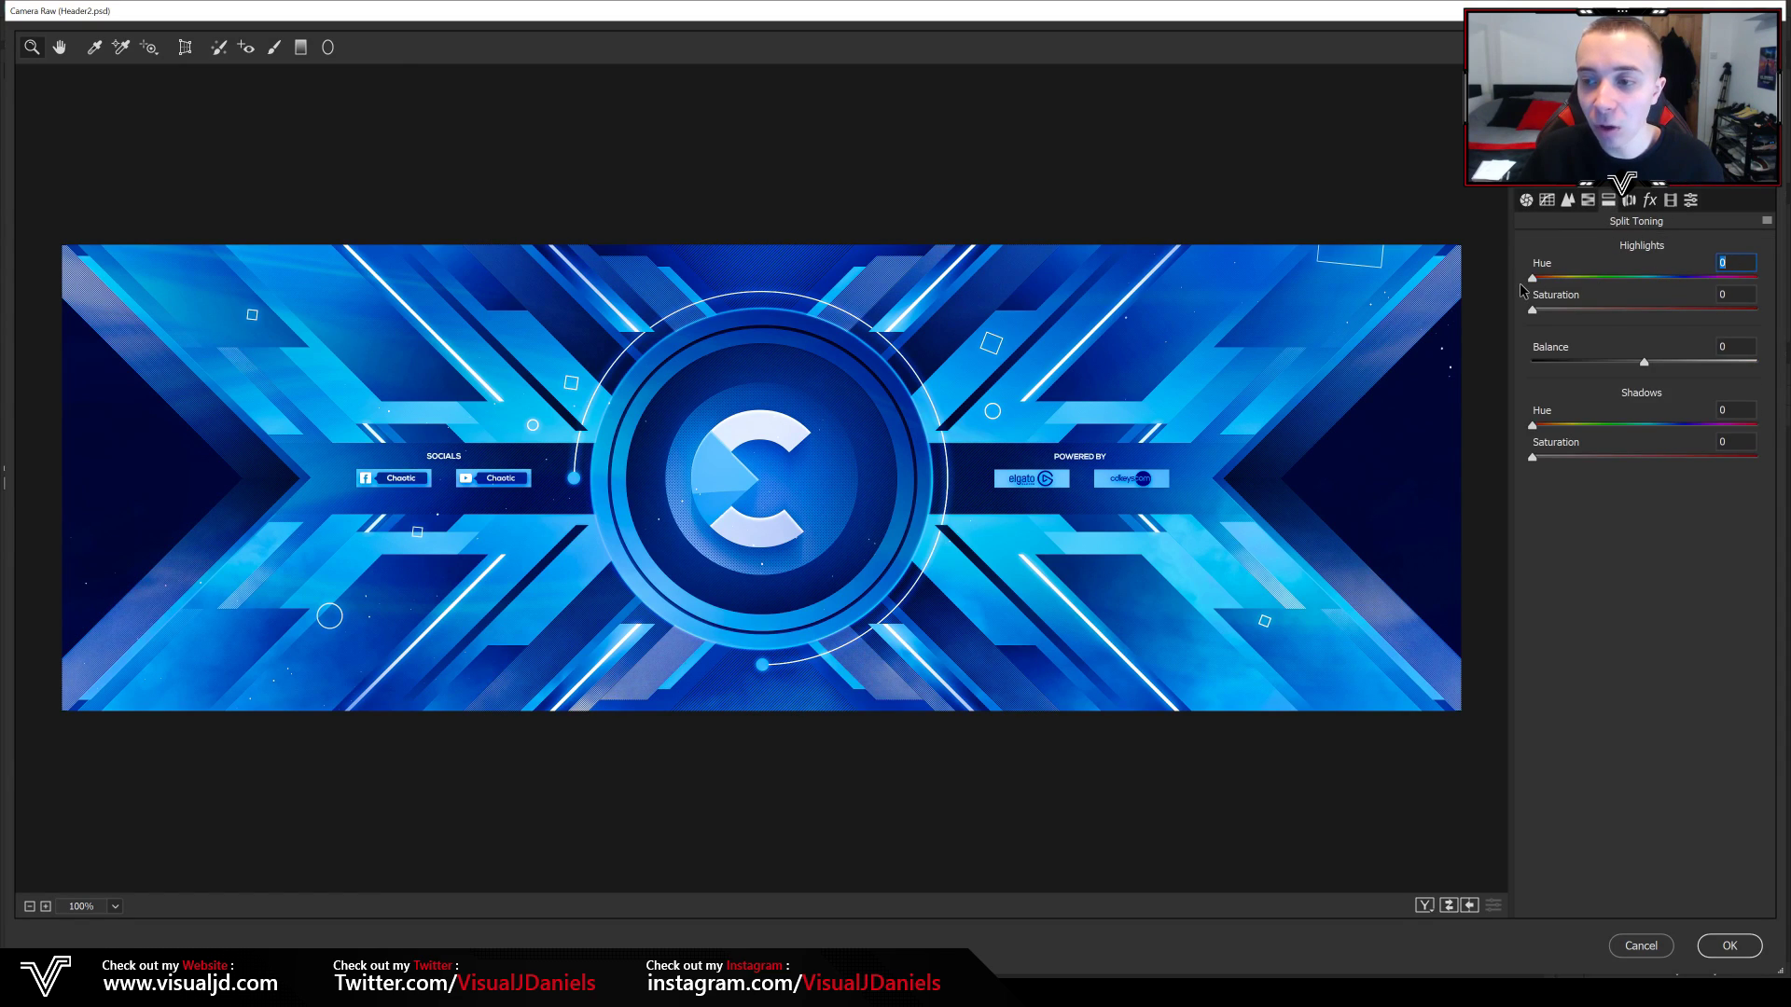
left_click(1628, 200)
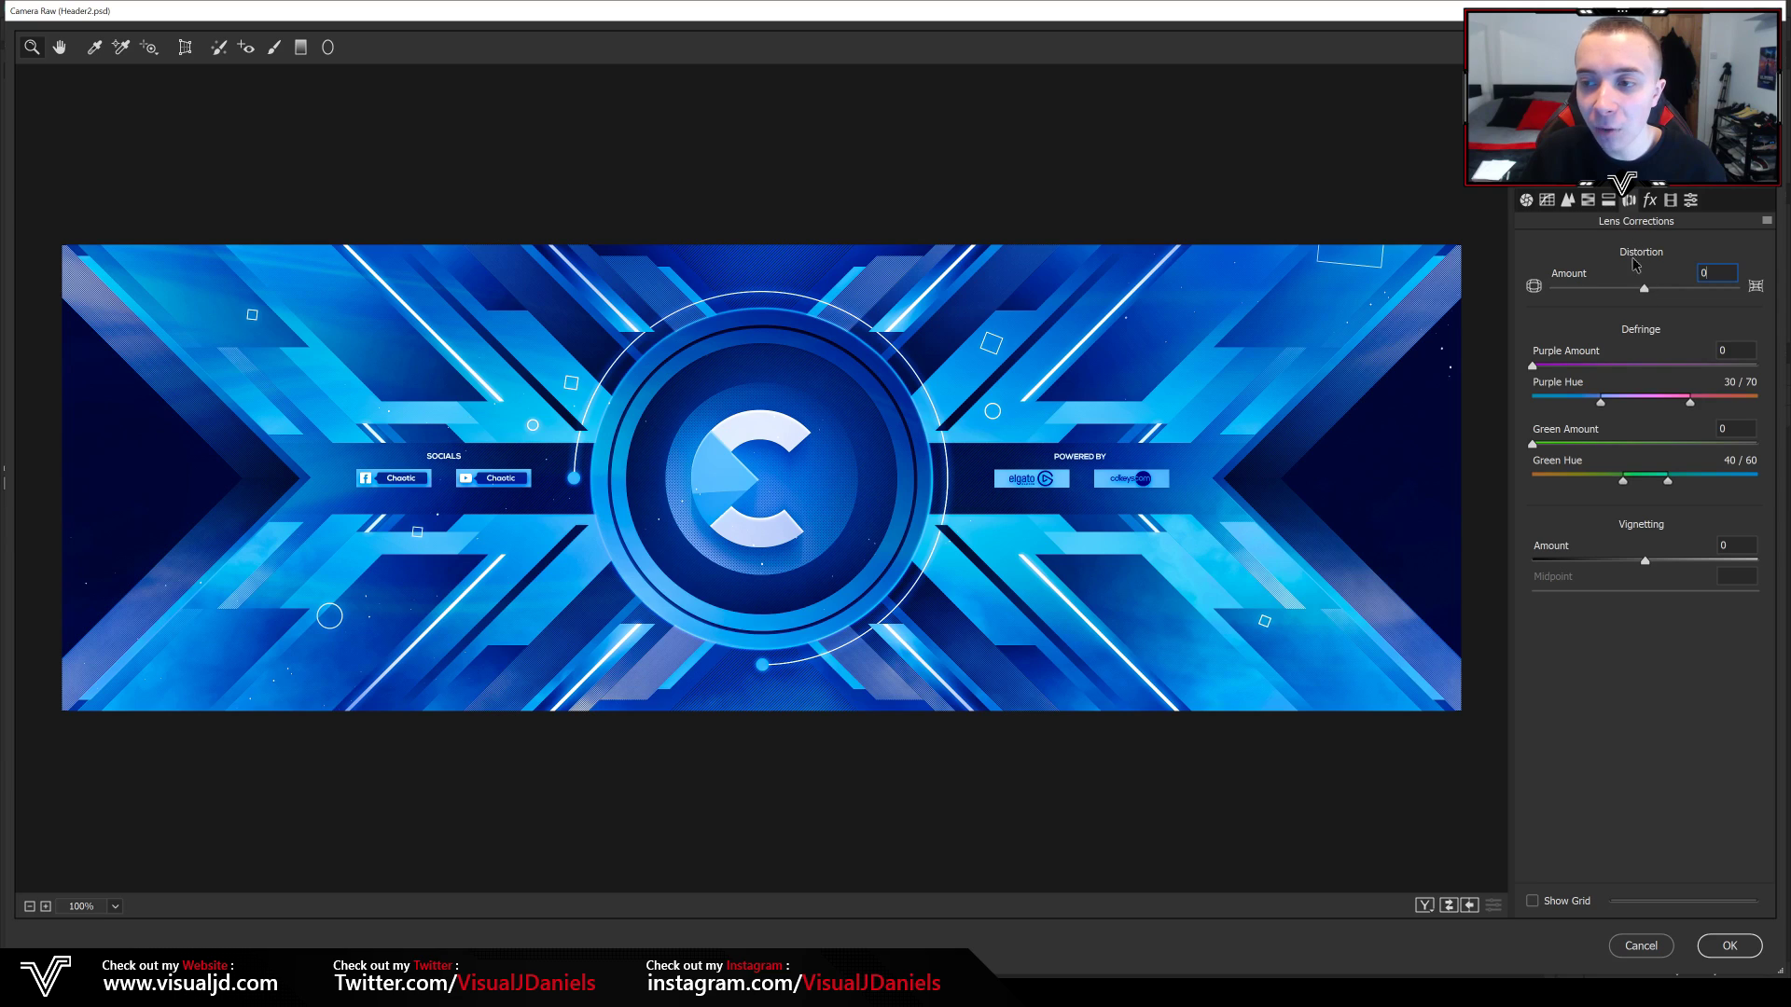
mouse_move(1647, 288)
left_mouse_down()
mouse_move(1607, 289)
mouse_move(1659, 299)
left_mouse_up()
double_click(1659, 299)
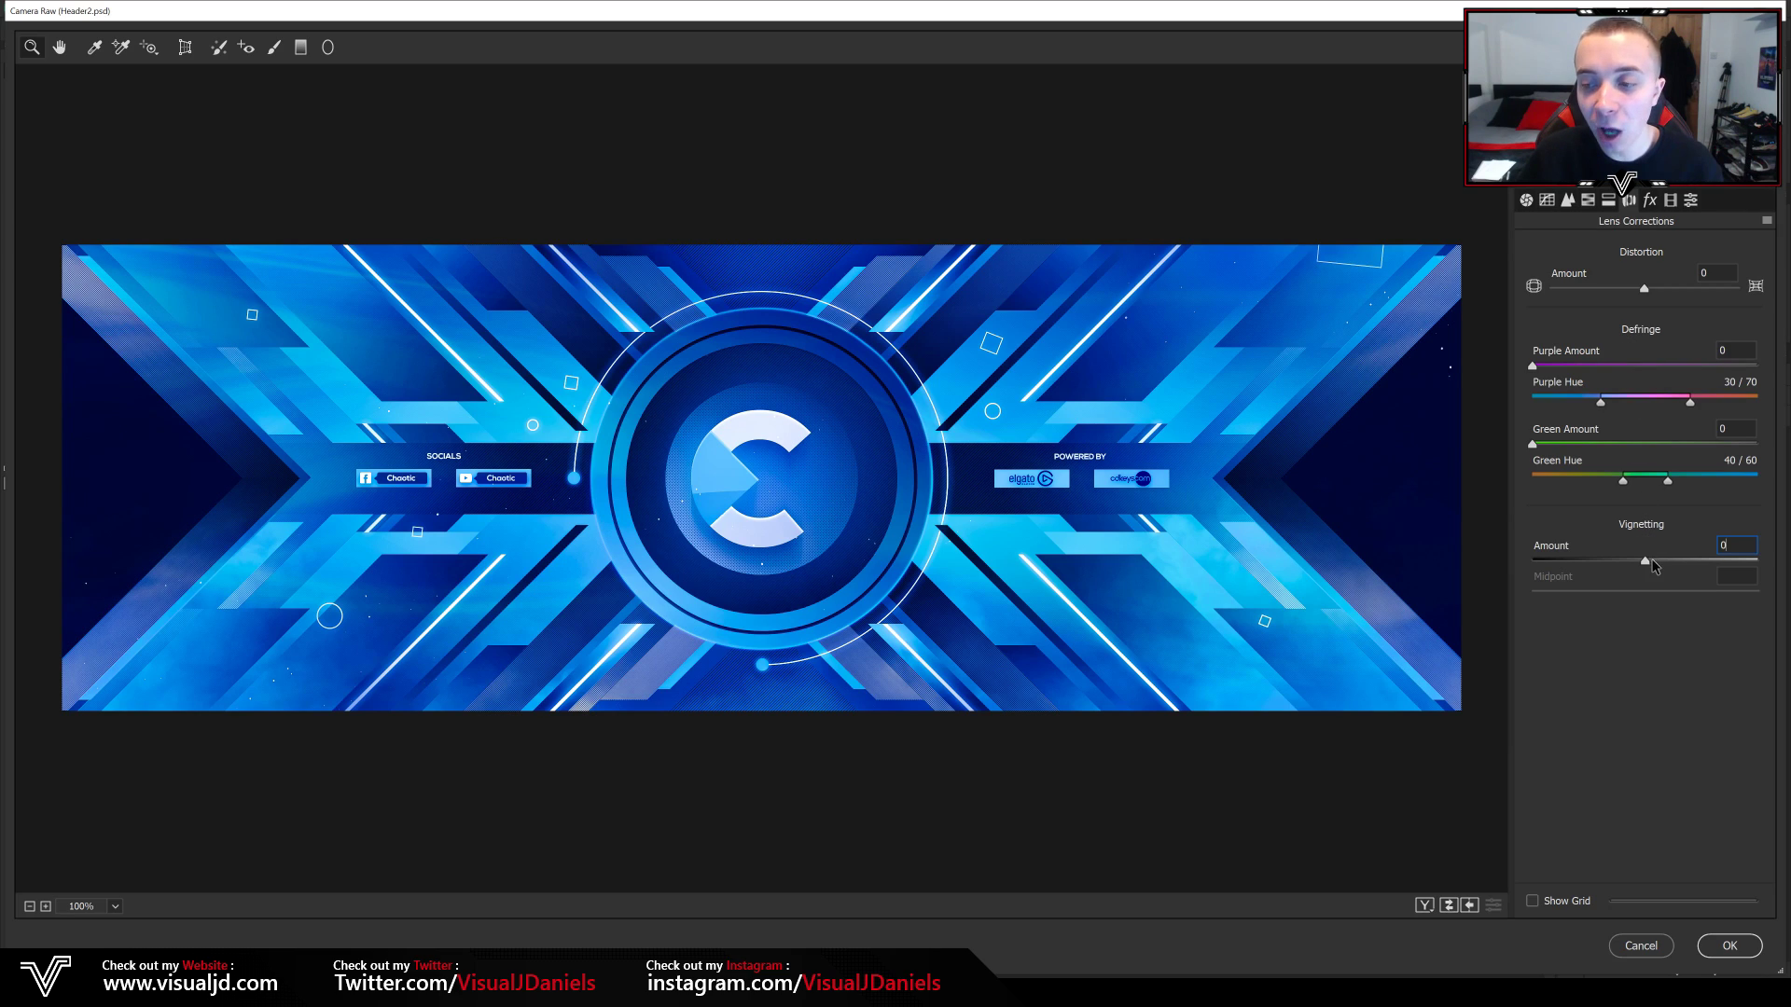
- Add a lens vignette with Amount -10 and Midpoint 50
left_click_drag(1644, 559, 1632, 560)
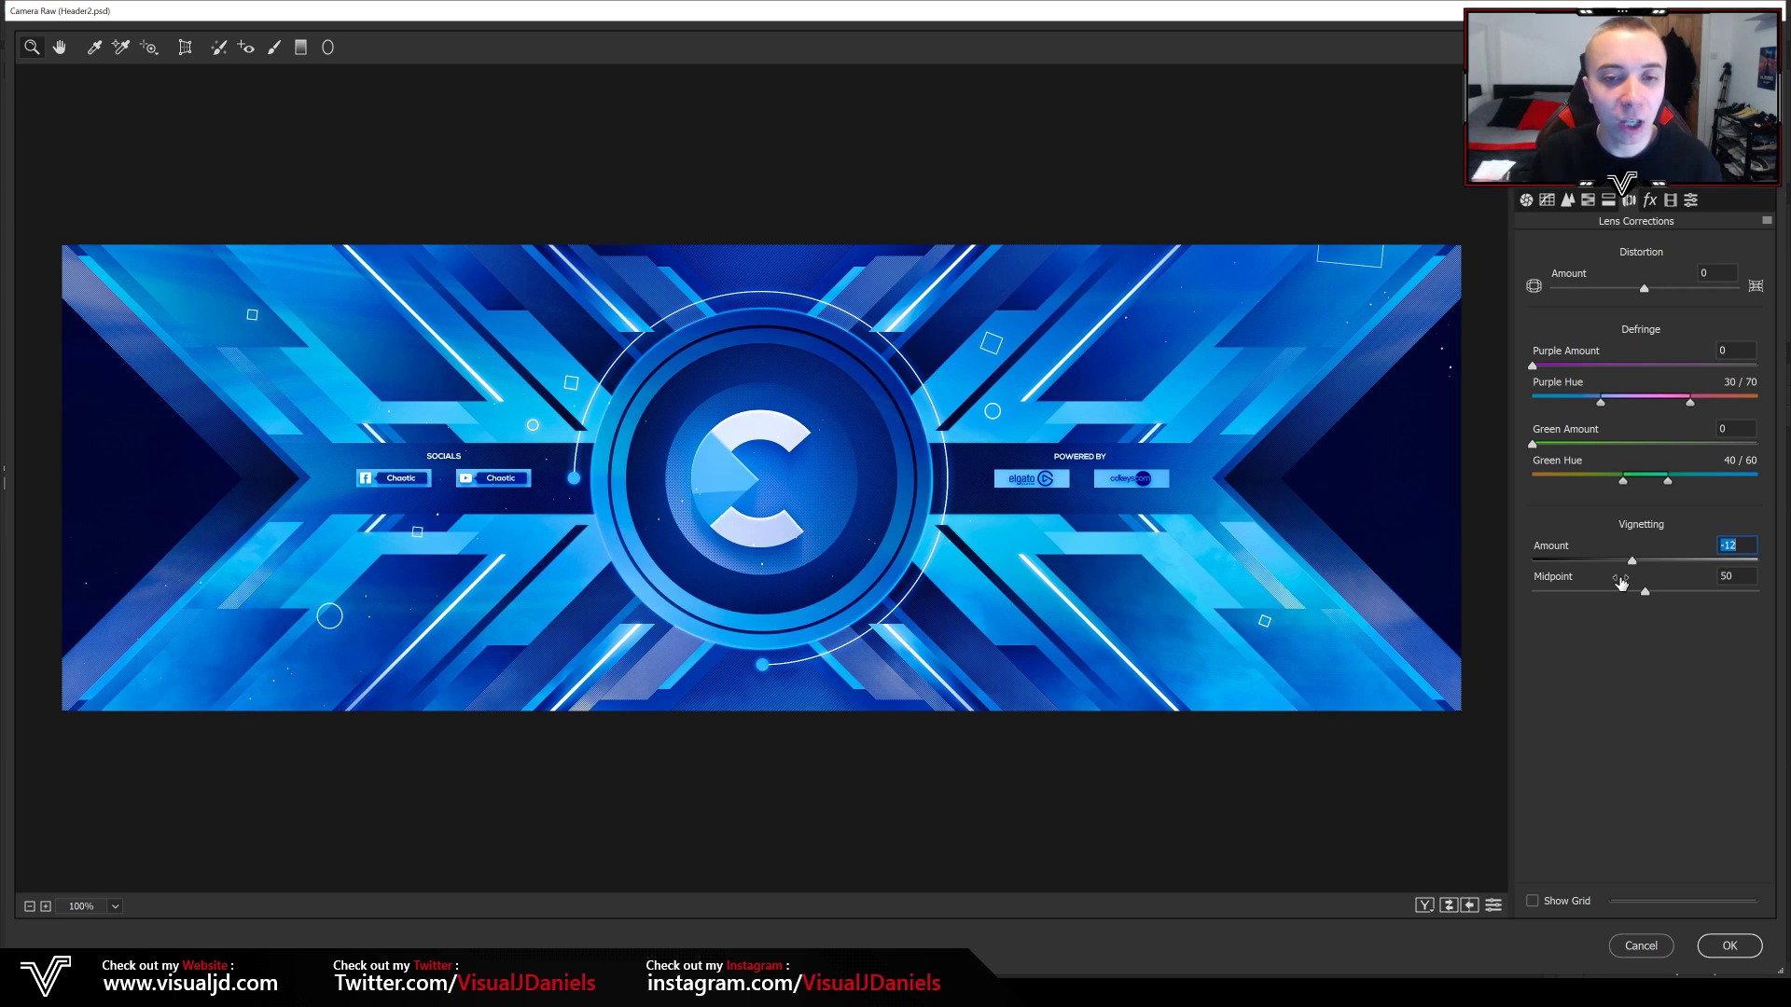
mouse_move(1633, 562)
left_mouse_down()
mouse_move(1474, 579)
mouse_move(1633, 577)
left_mouse_up()
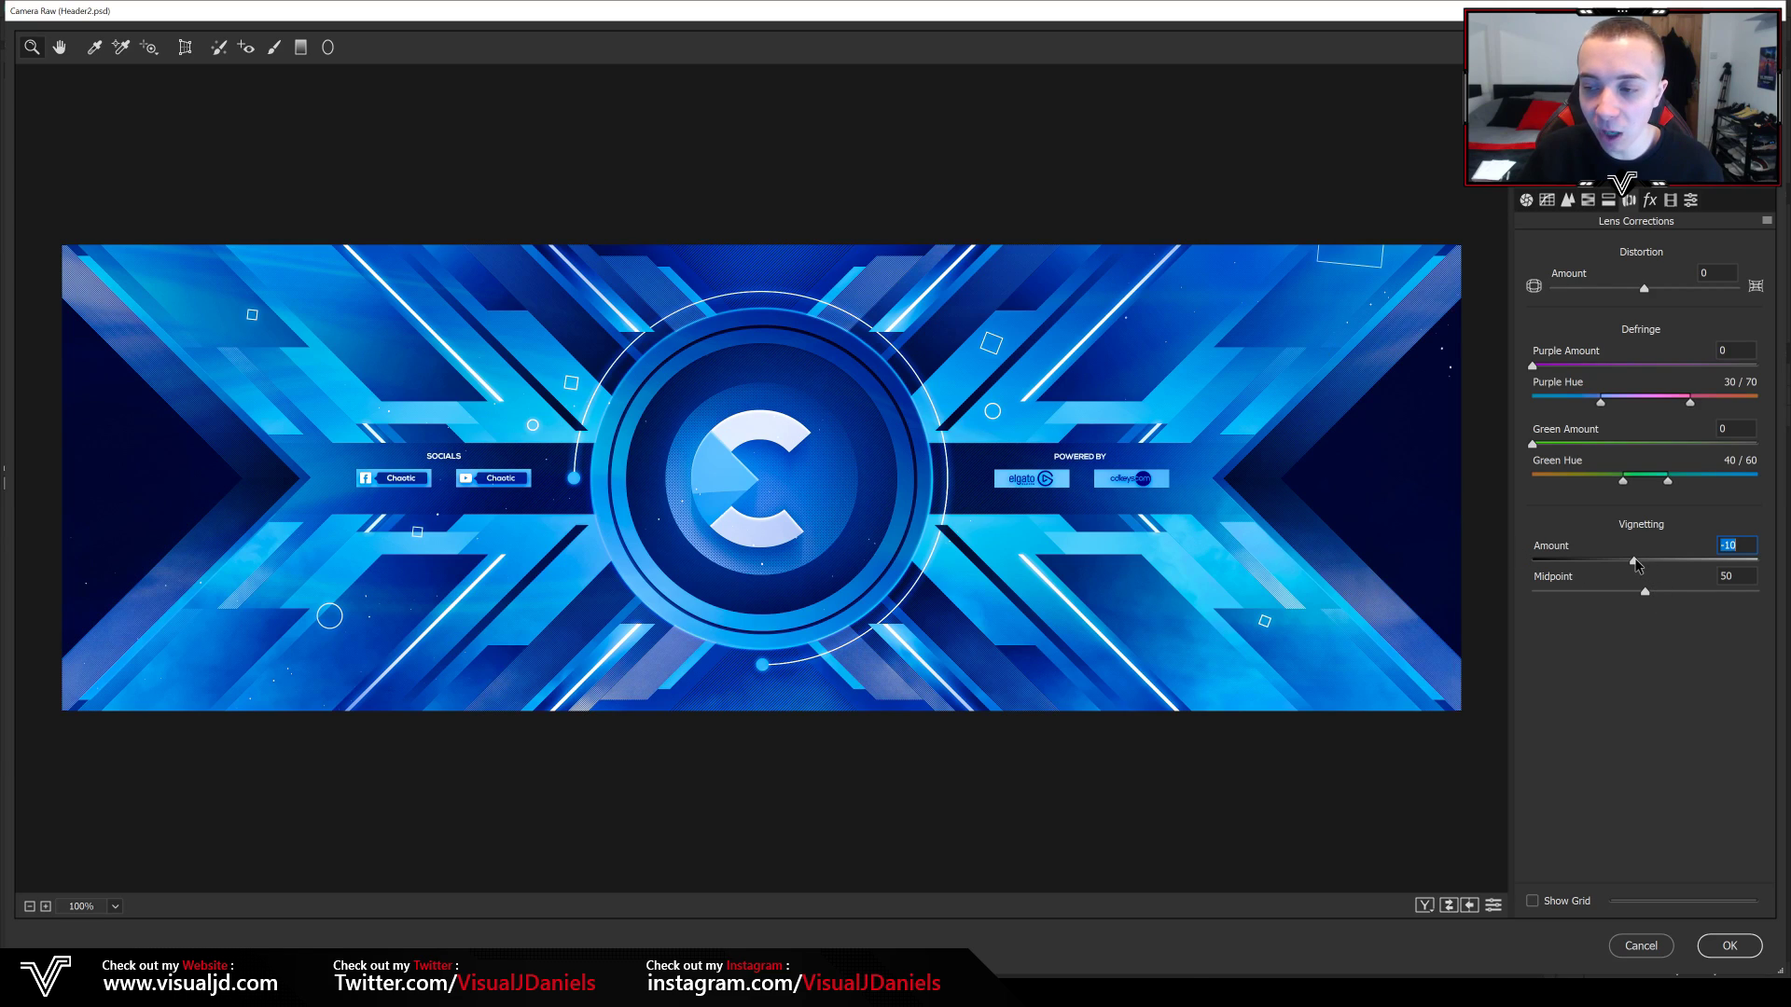
left_click_drag(1644, 593, 1630, 597)
type("50")
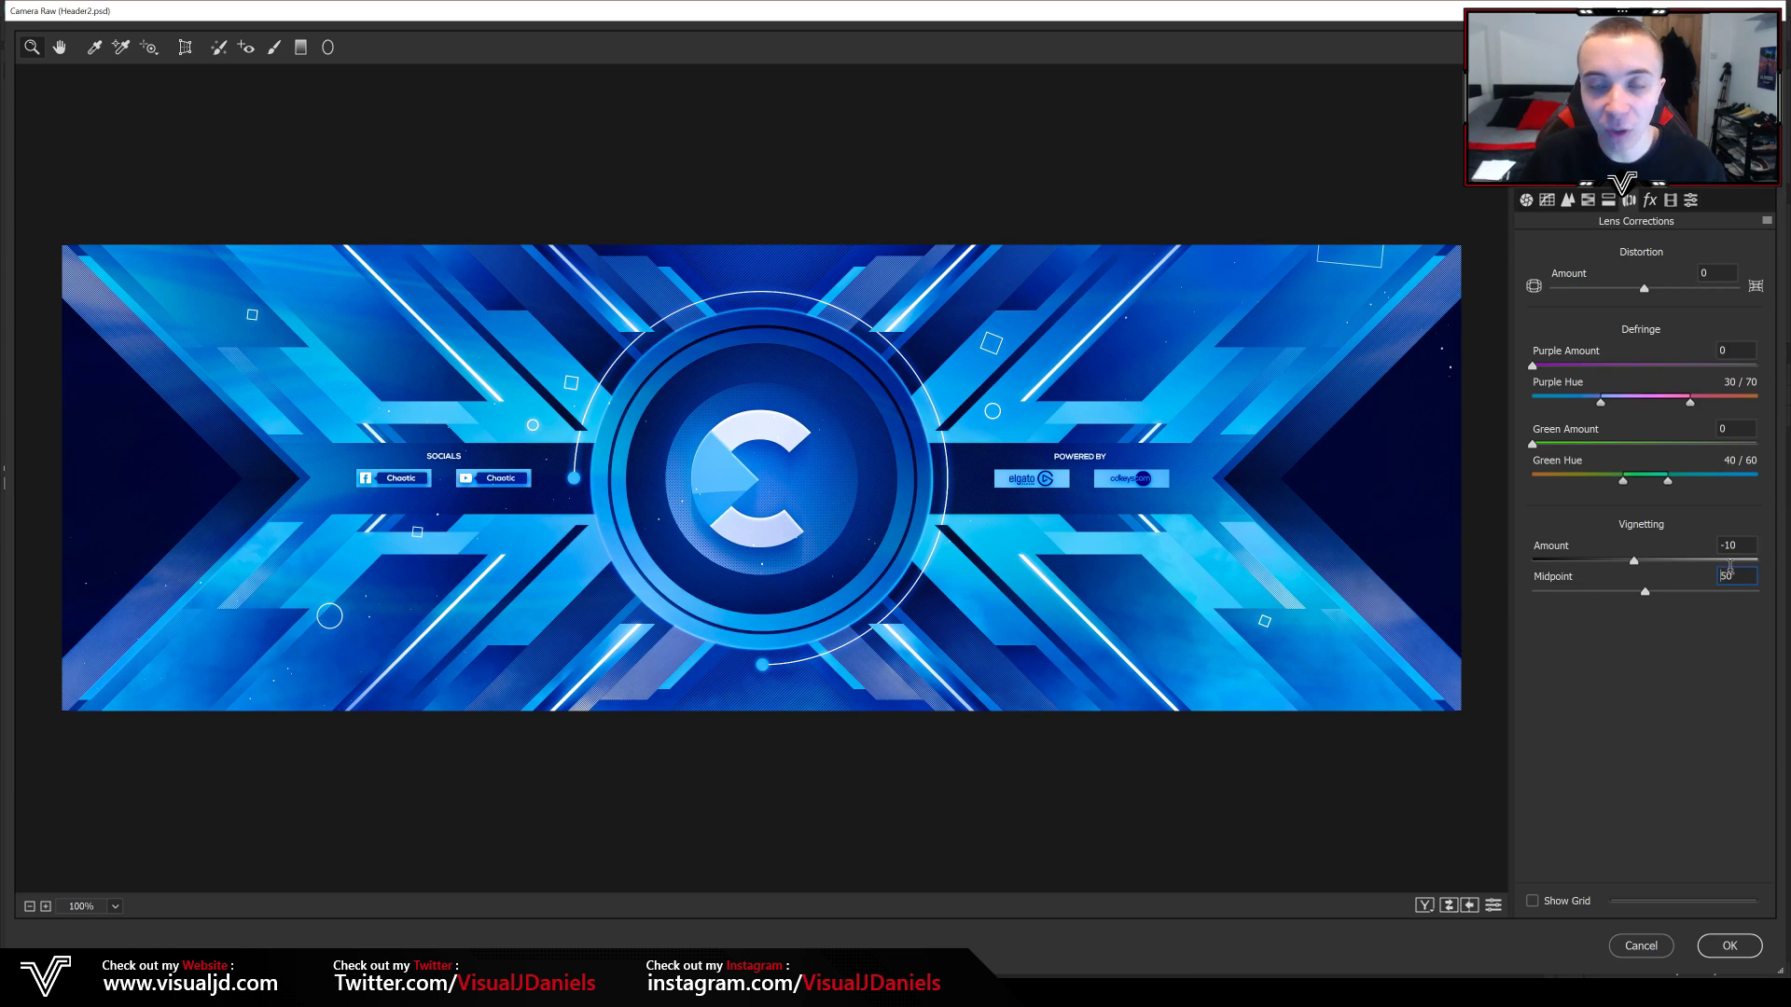
left_click(1650, 200)
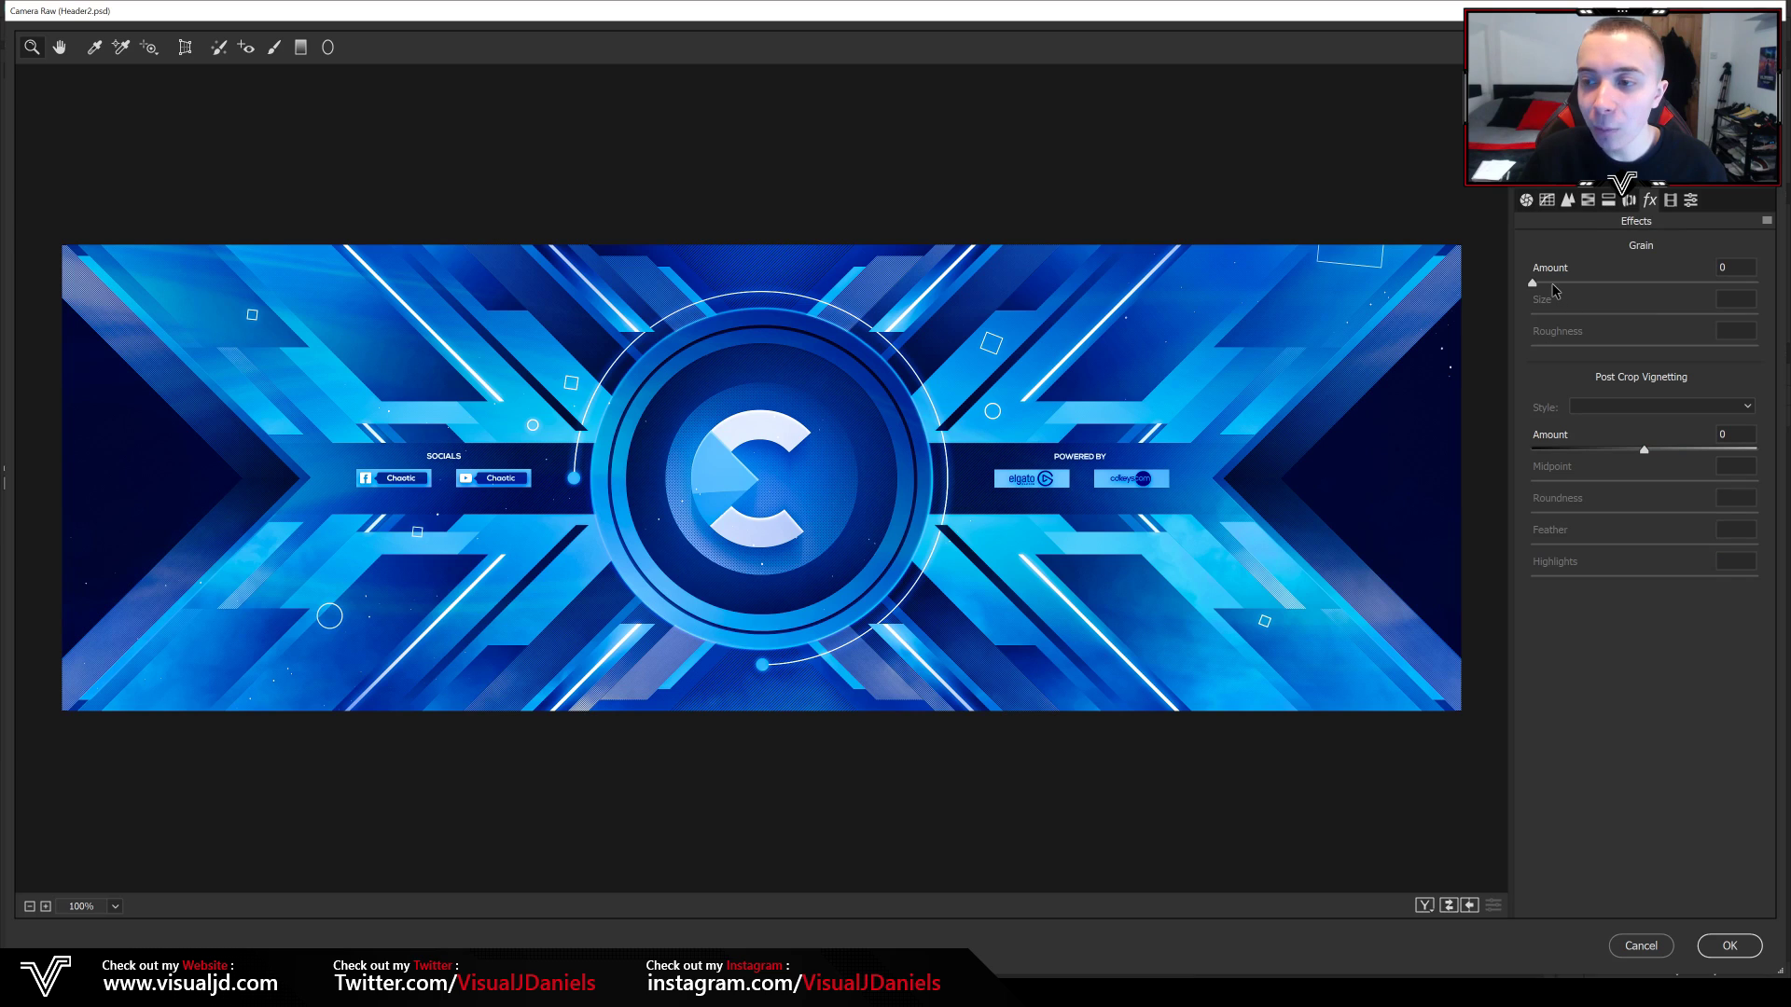
- Leave Grain and Calibration's process version unchanged, and bring up the Presets list
mouse_move(1538, 285)
left_mouse_down()
mouse_move(1784, 272)
mouse_move(1530, 282)
left_mouse_up()
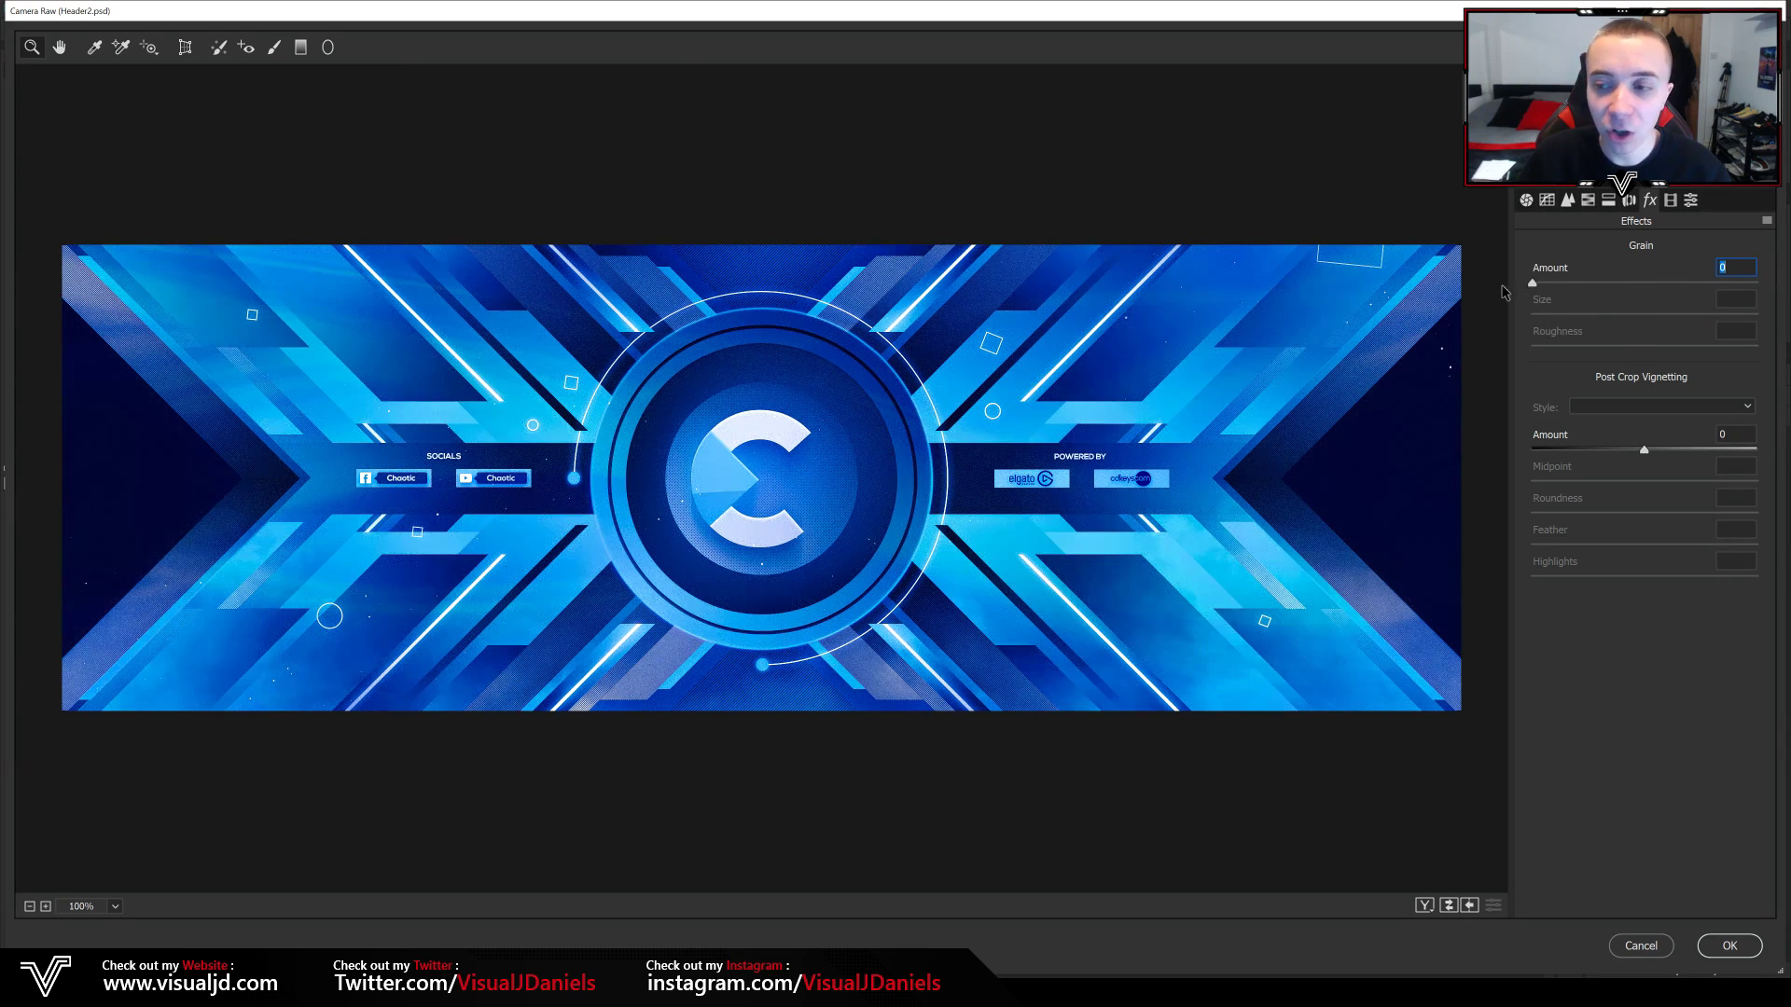
left_click(1670, 200)
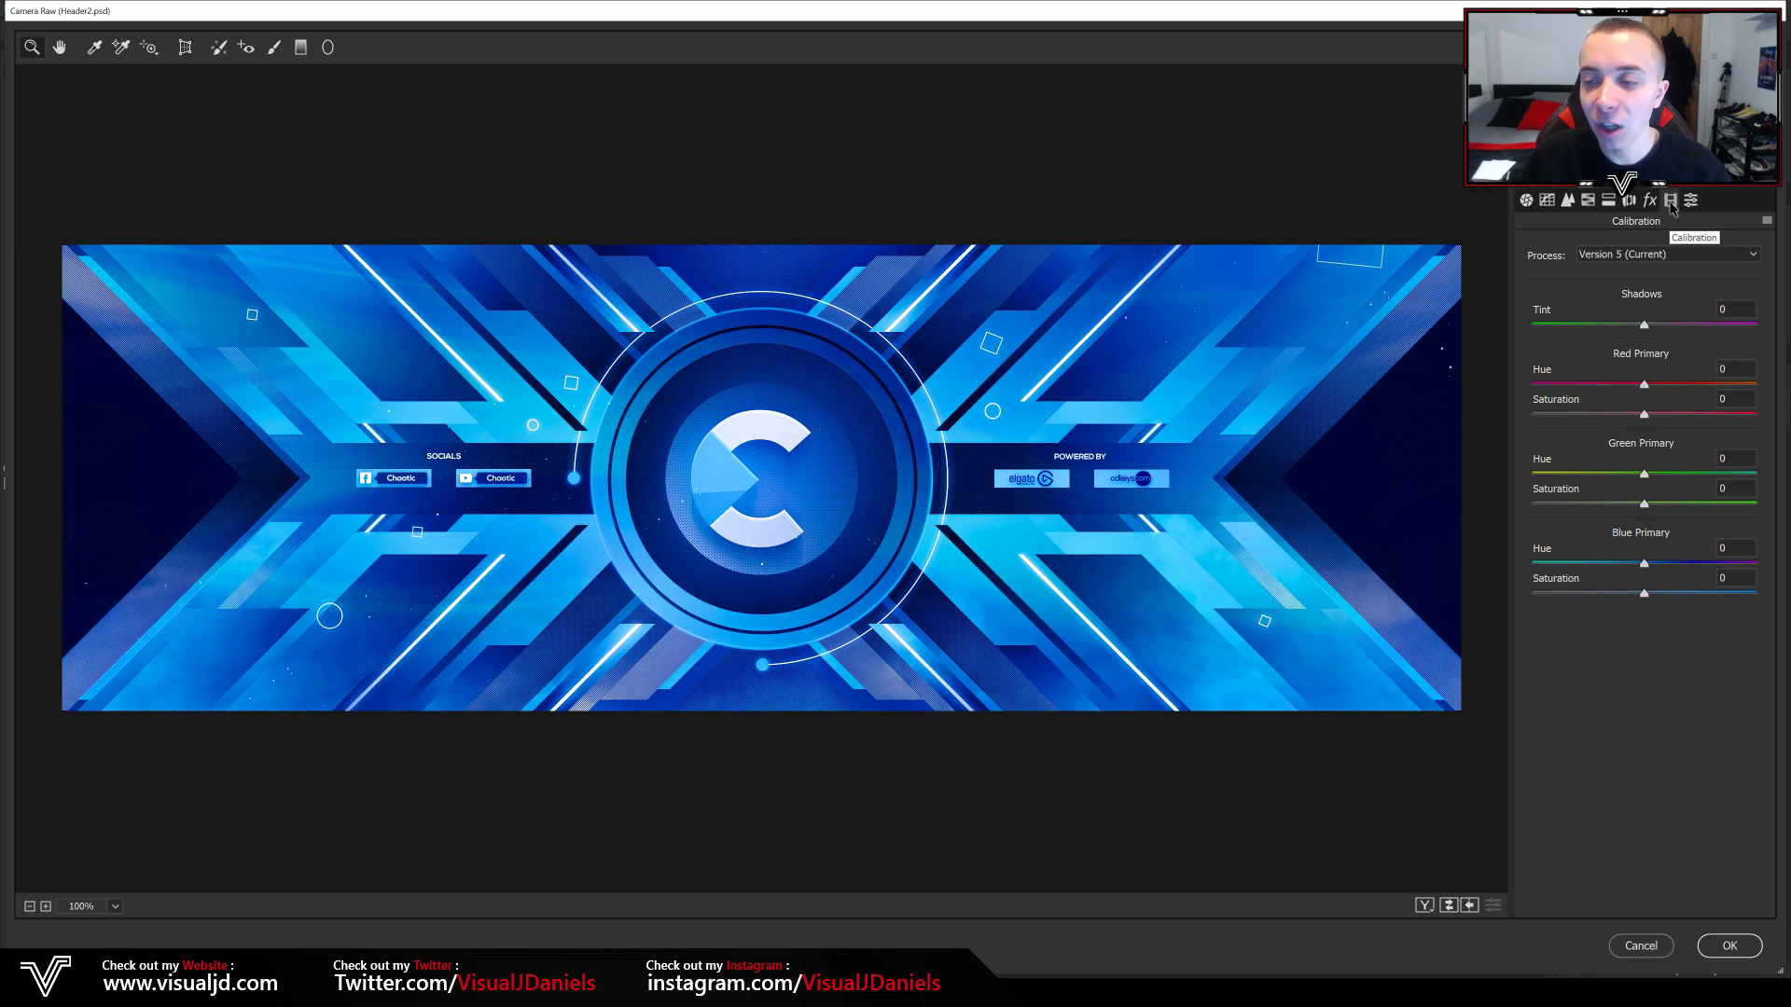
left_click(1658, 255)
left_click(1658, 258)
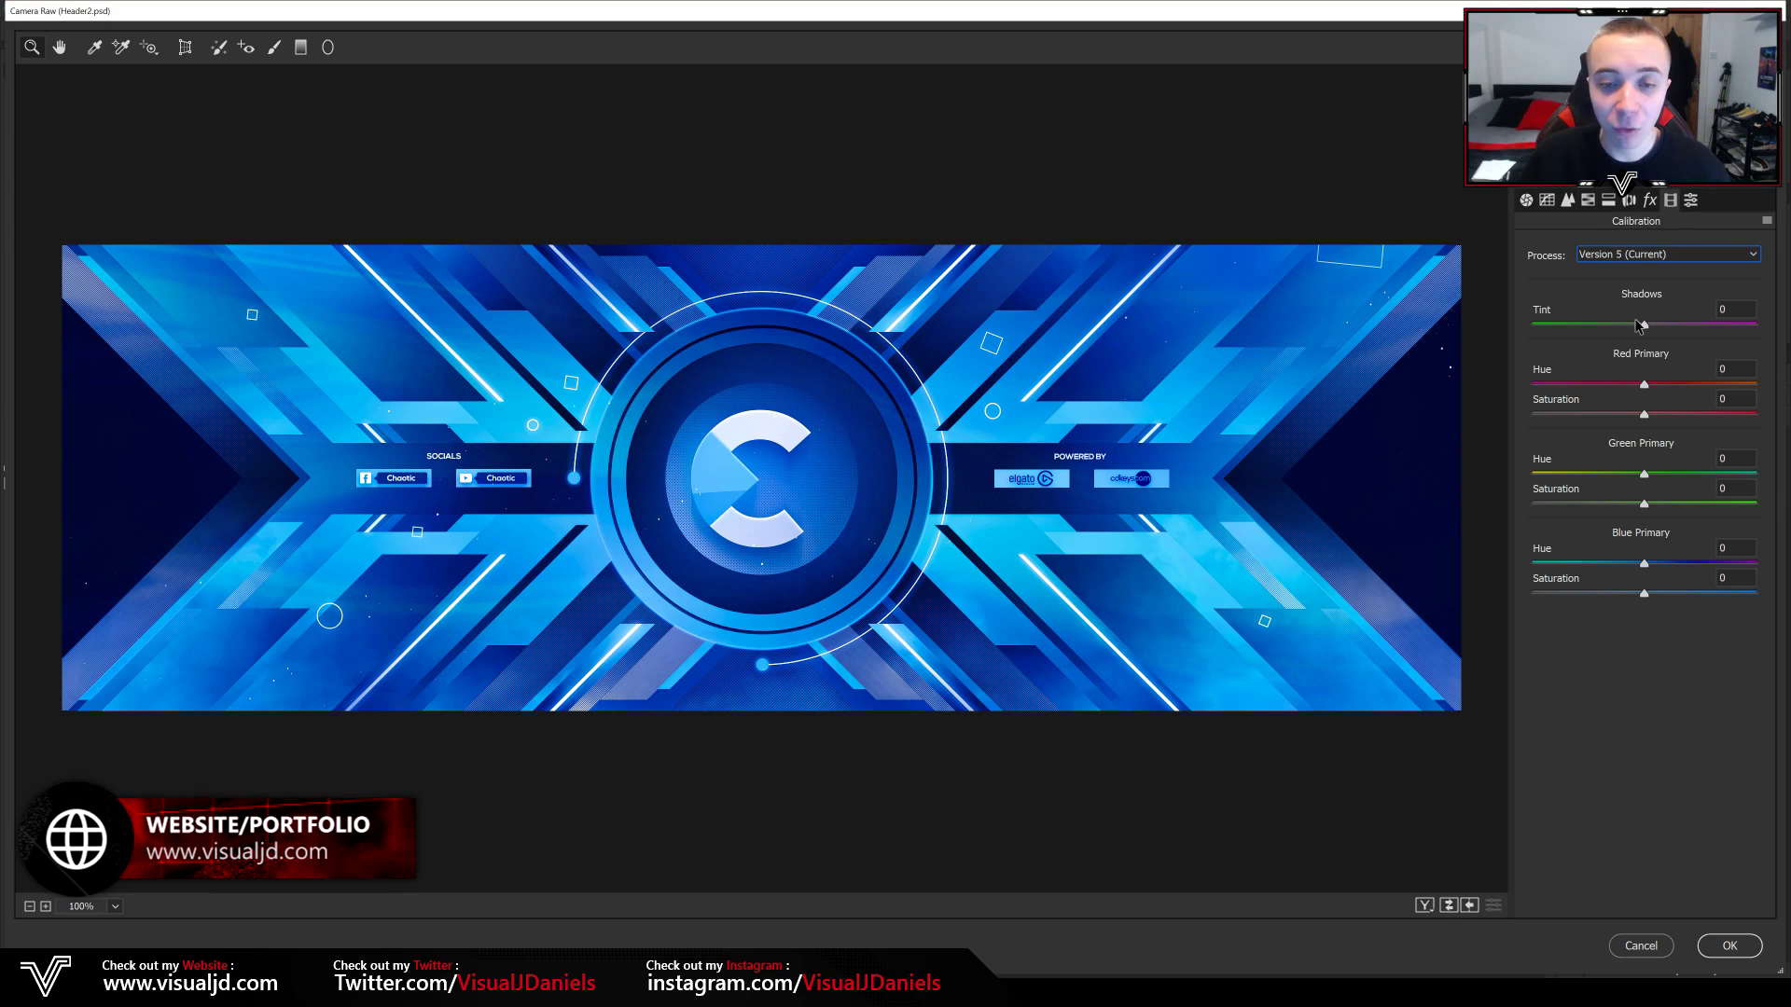
left_click(1692, 201)
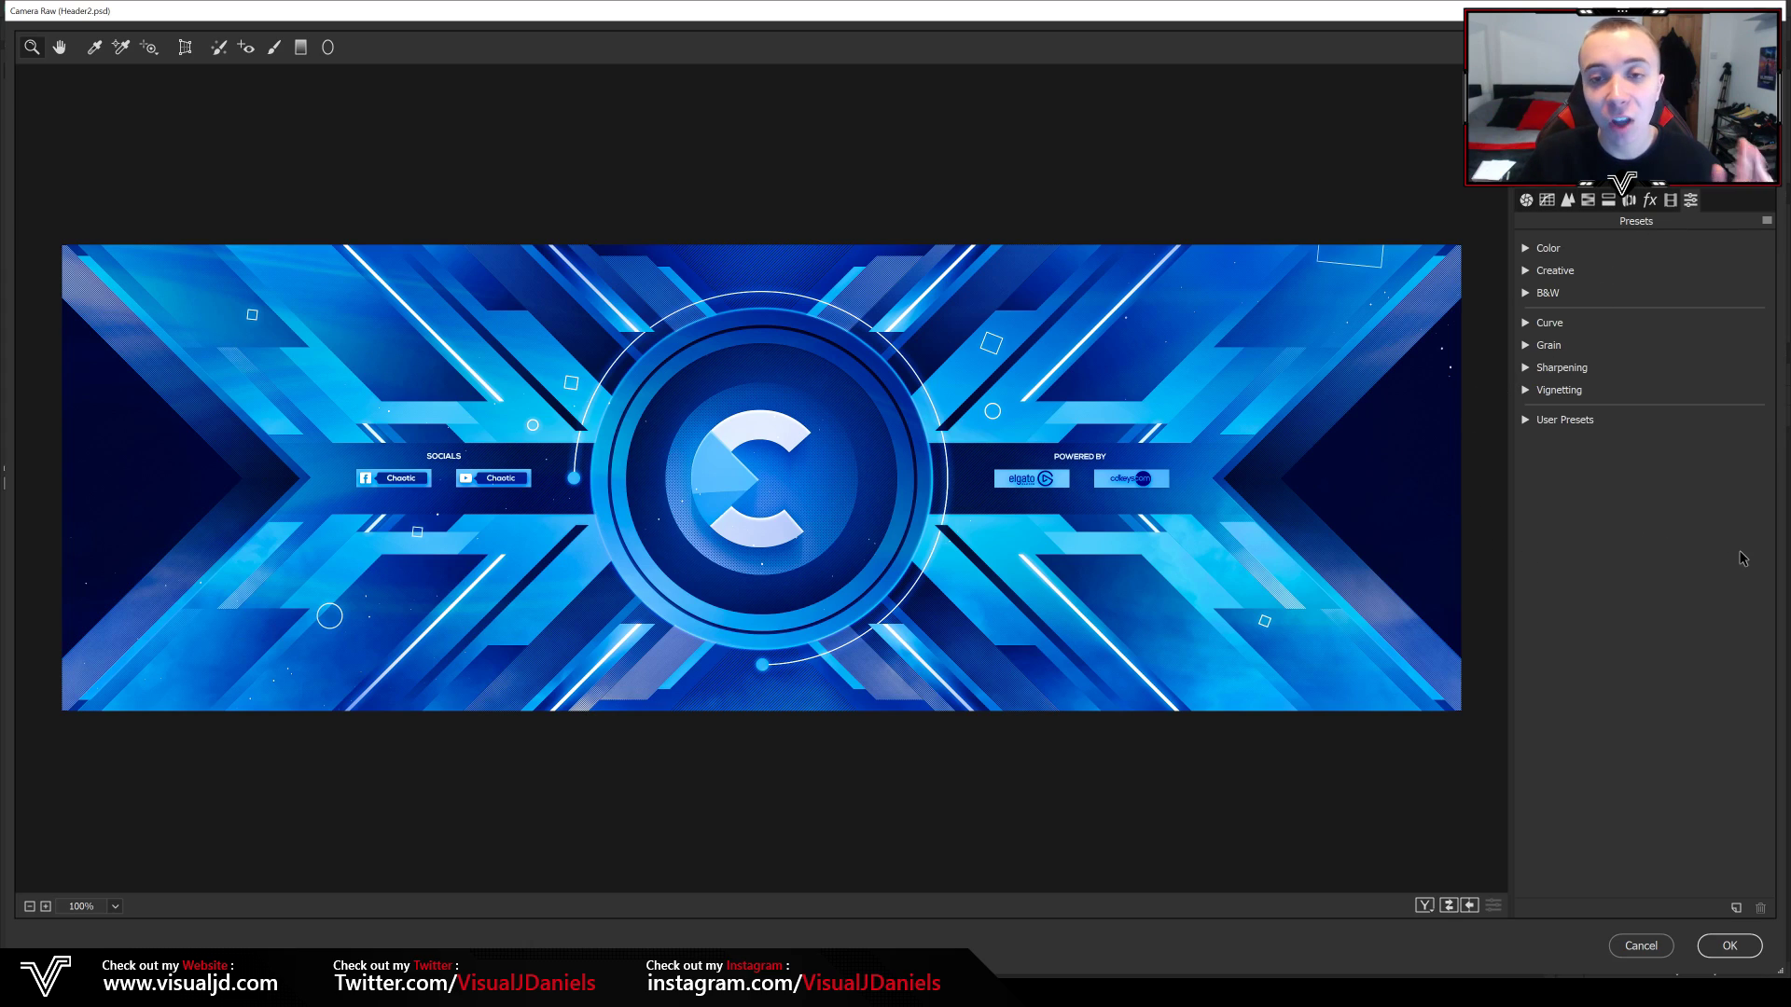
- Save the current adjustments as a new preset named TUT
left_click(1737, 909)
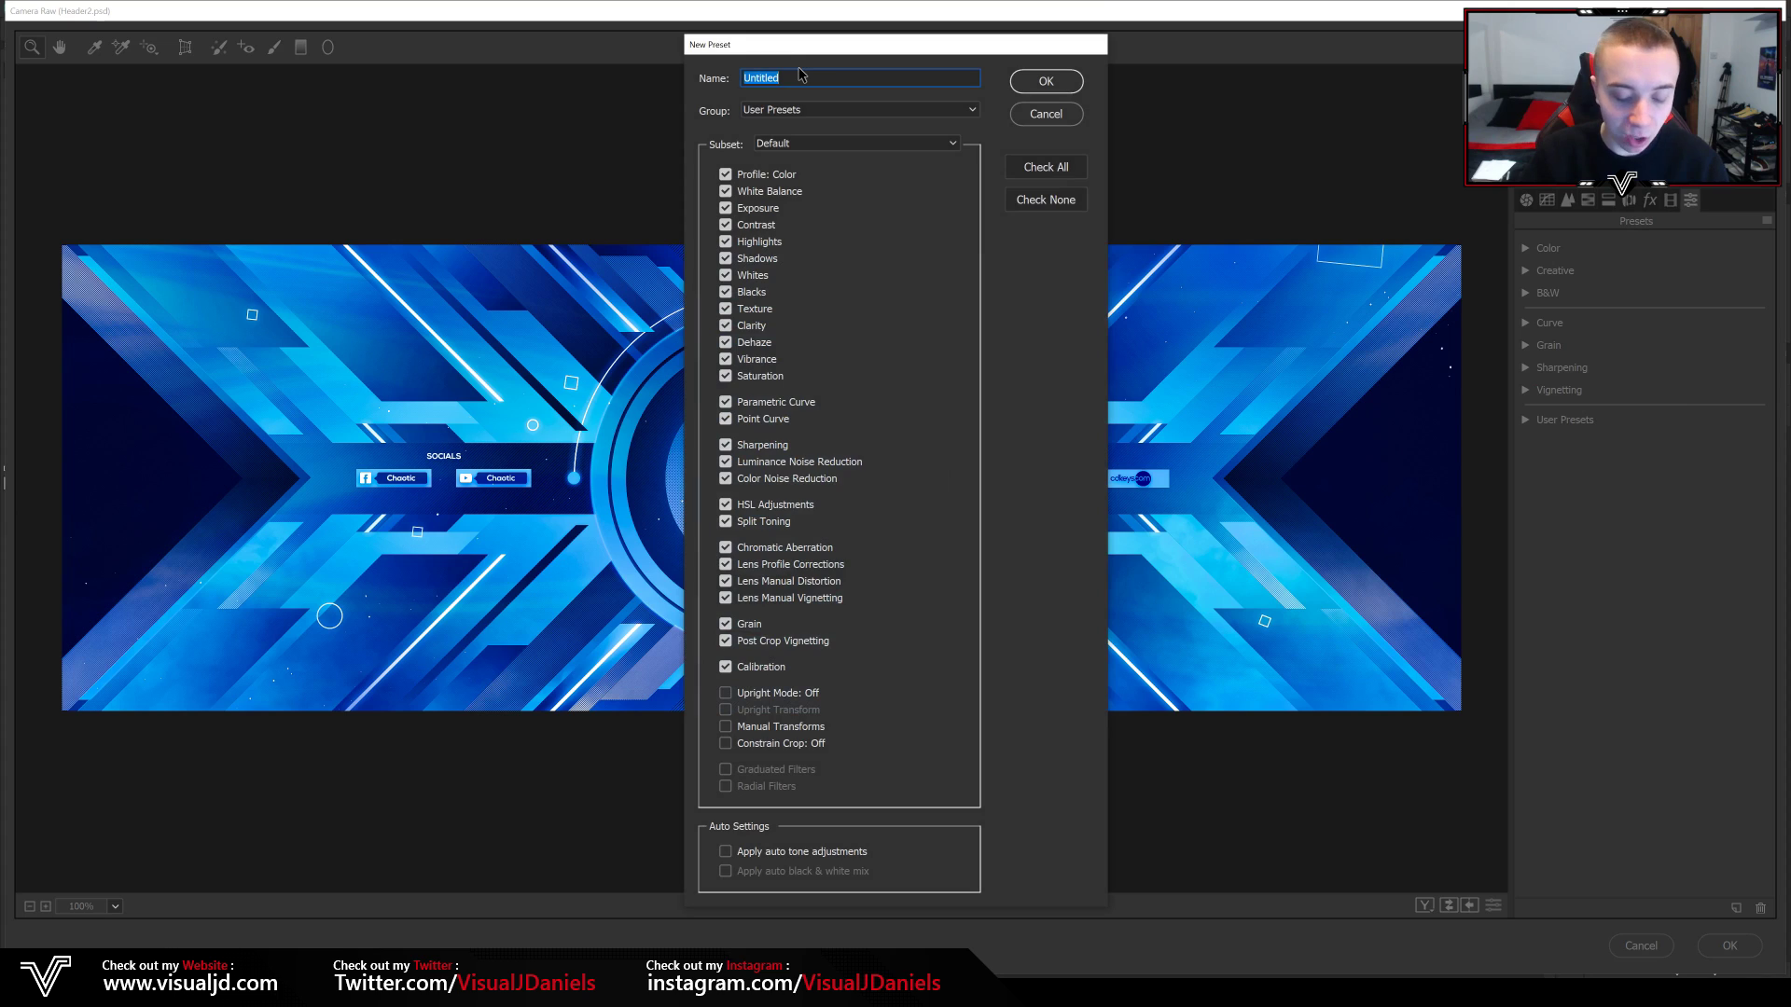
type("TUT")
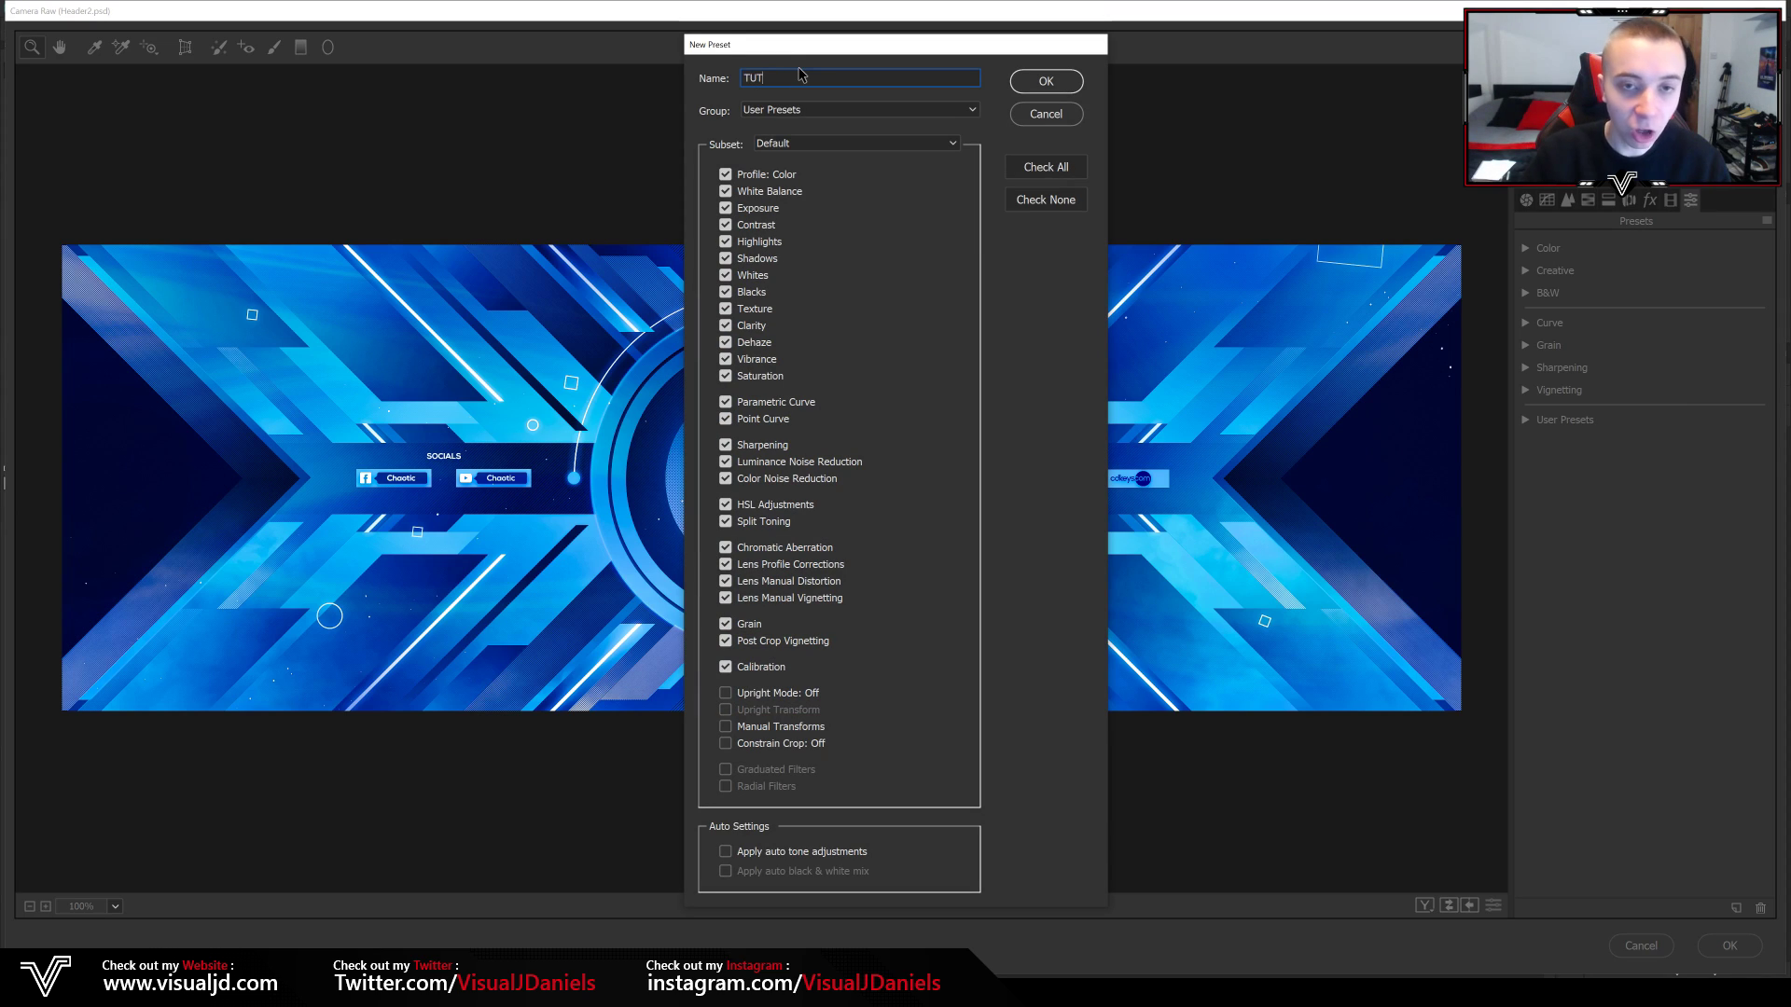
left_click(1045, 82)
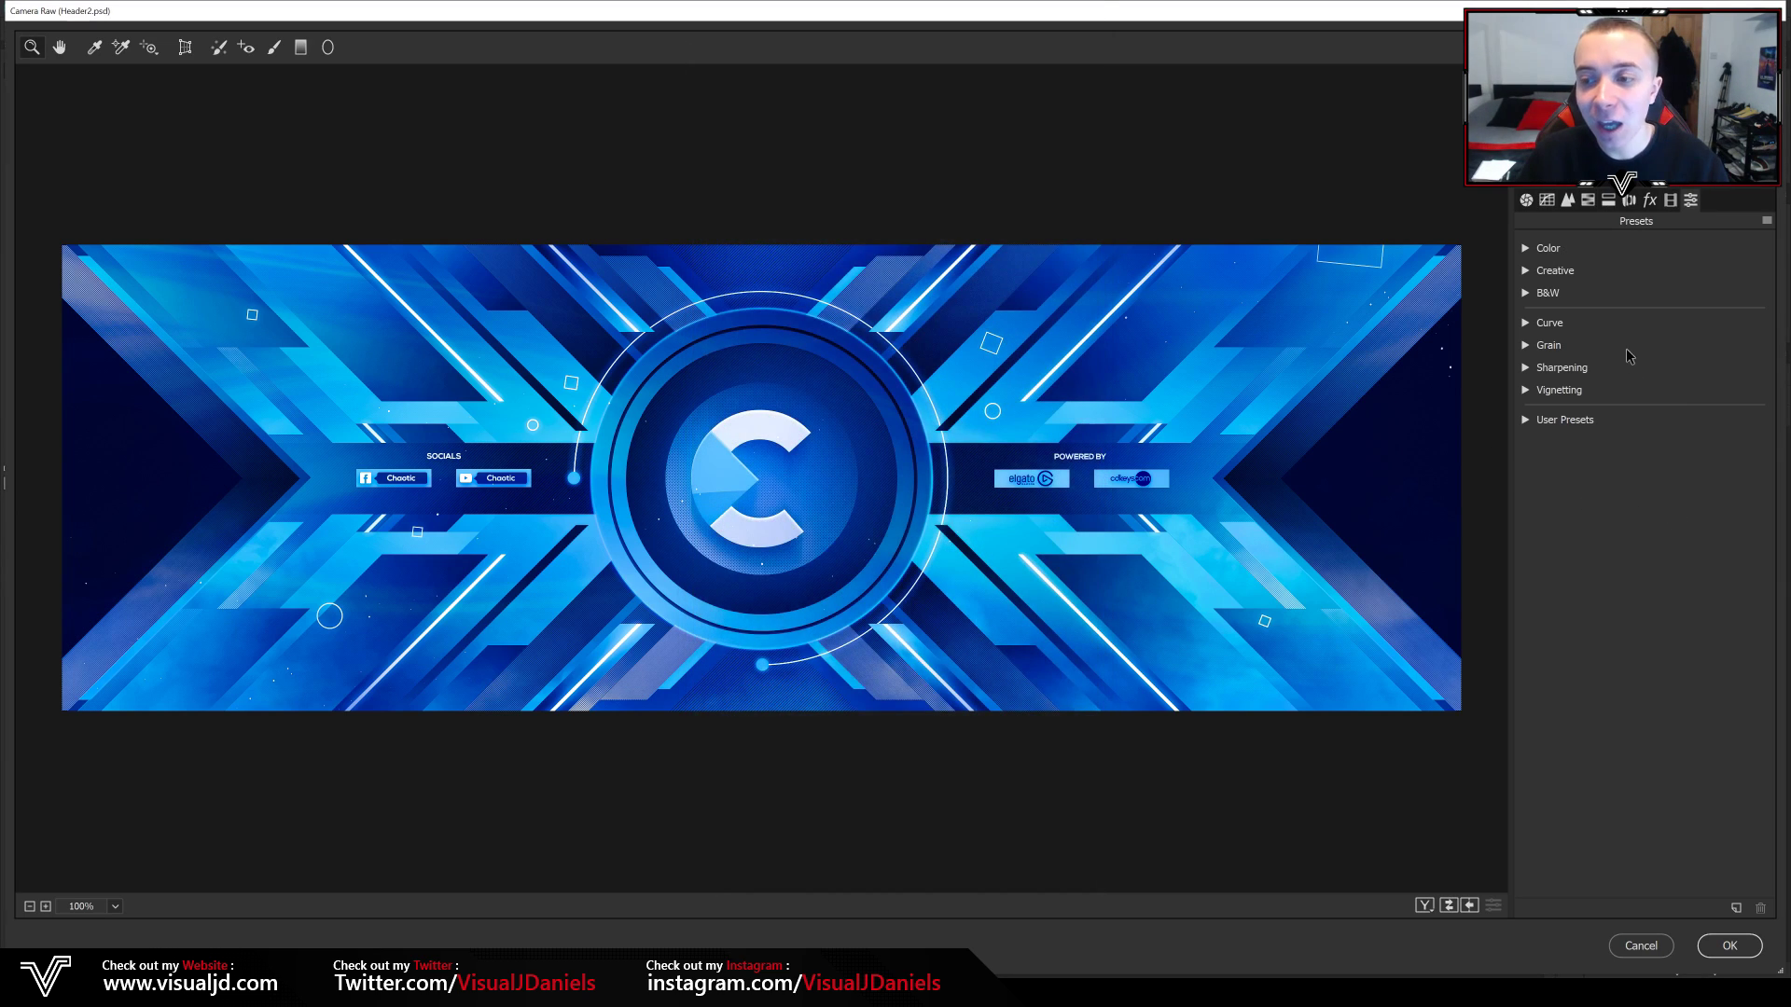
- Expand and collapse the User Presets, Color, Creative, Grain and Curve preset groups
left_click(1534, 422)
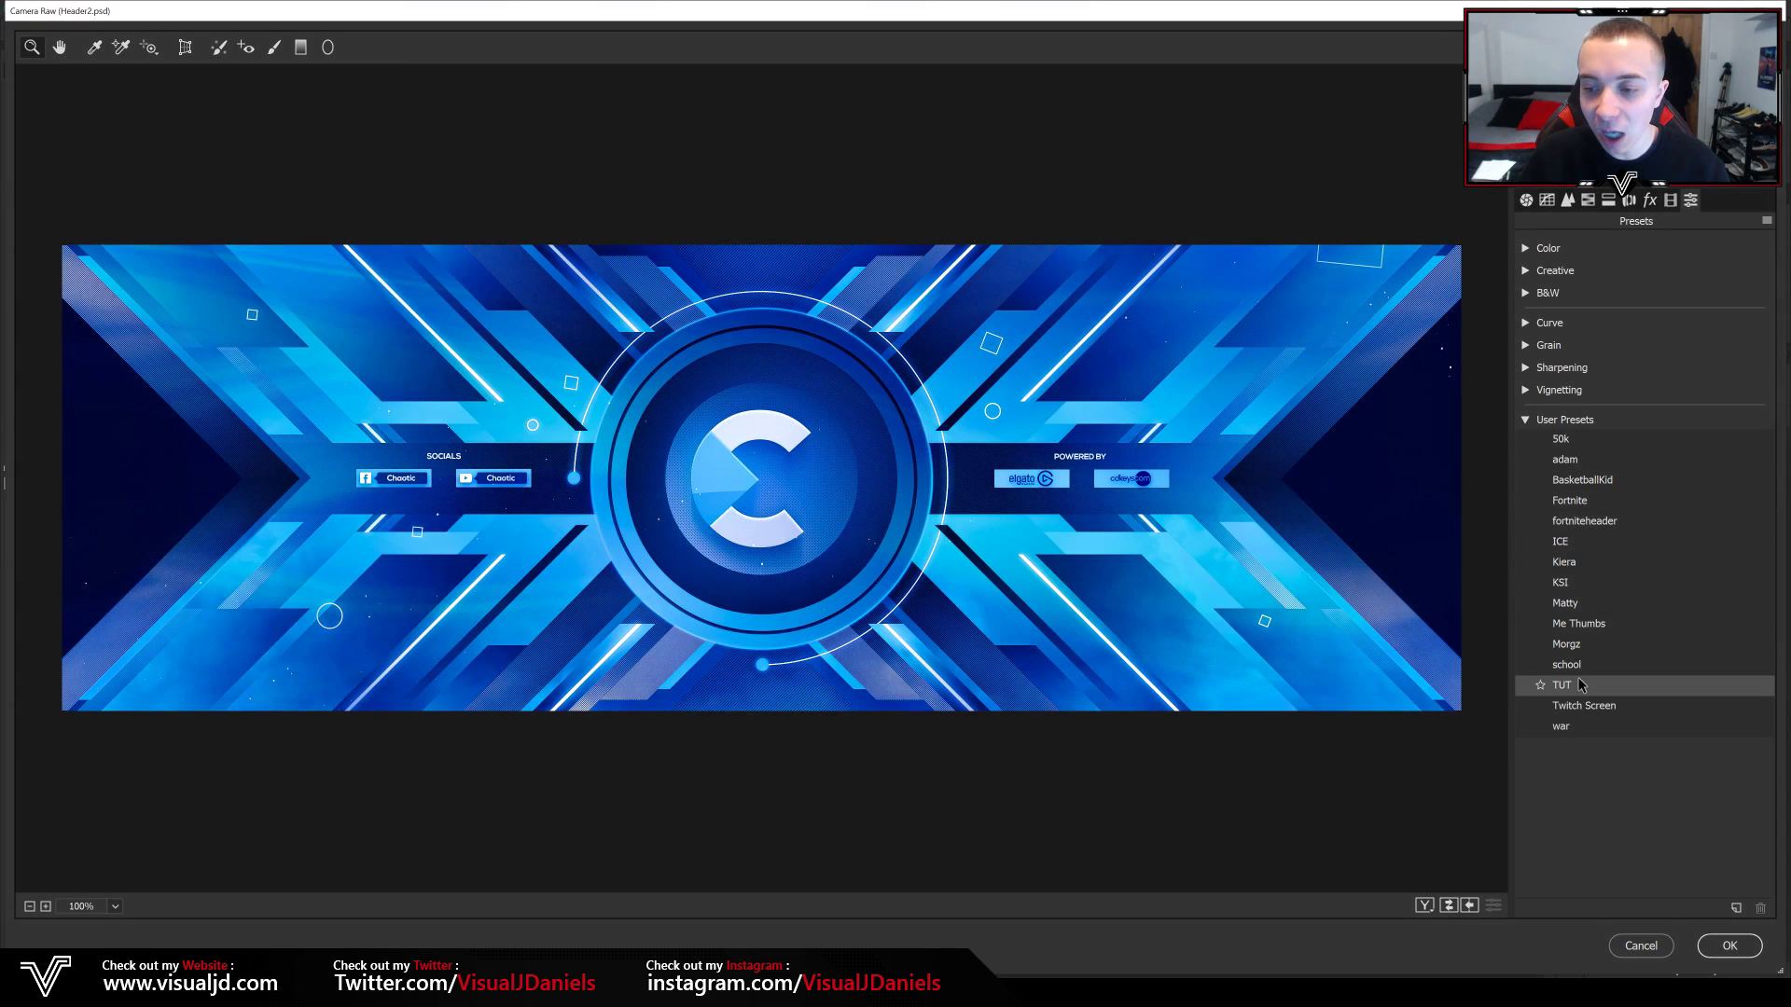
left_click(1526, 420)
left_click(1526, 249)
left_click(1526, 249)
left_click(1526, 272)
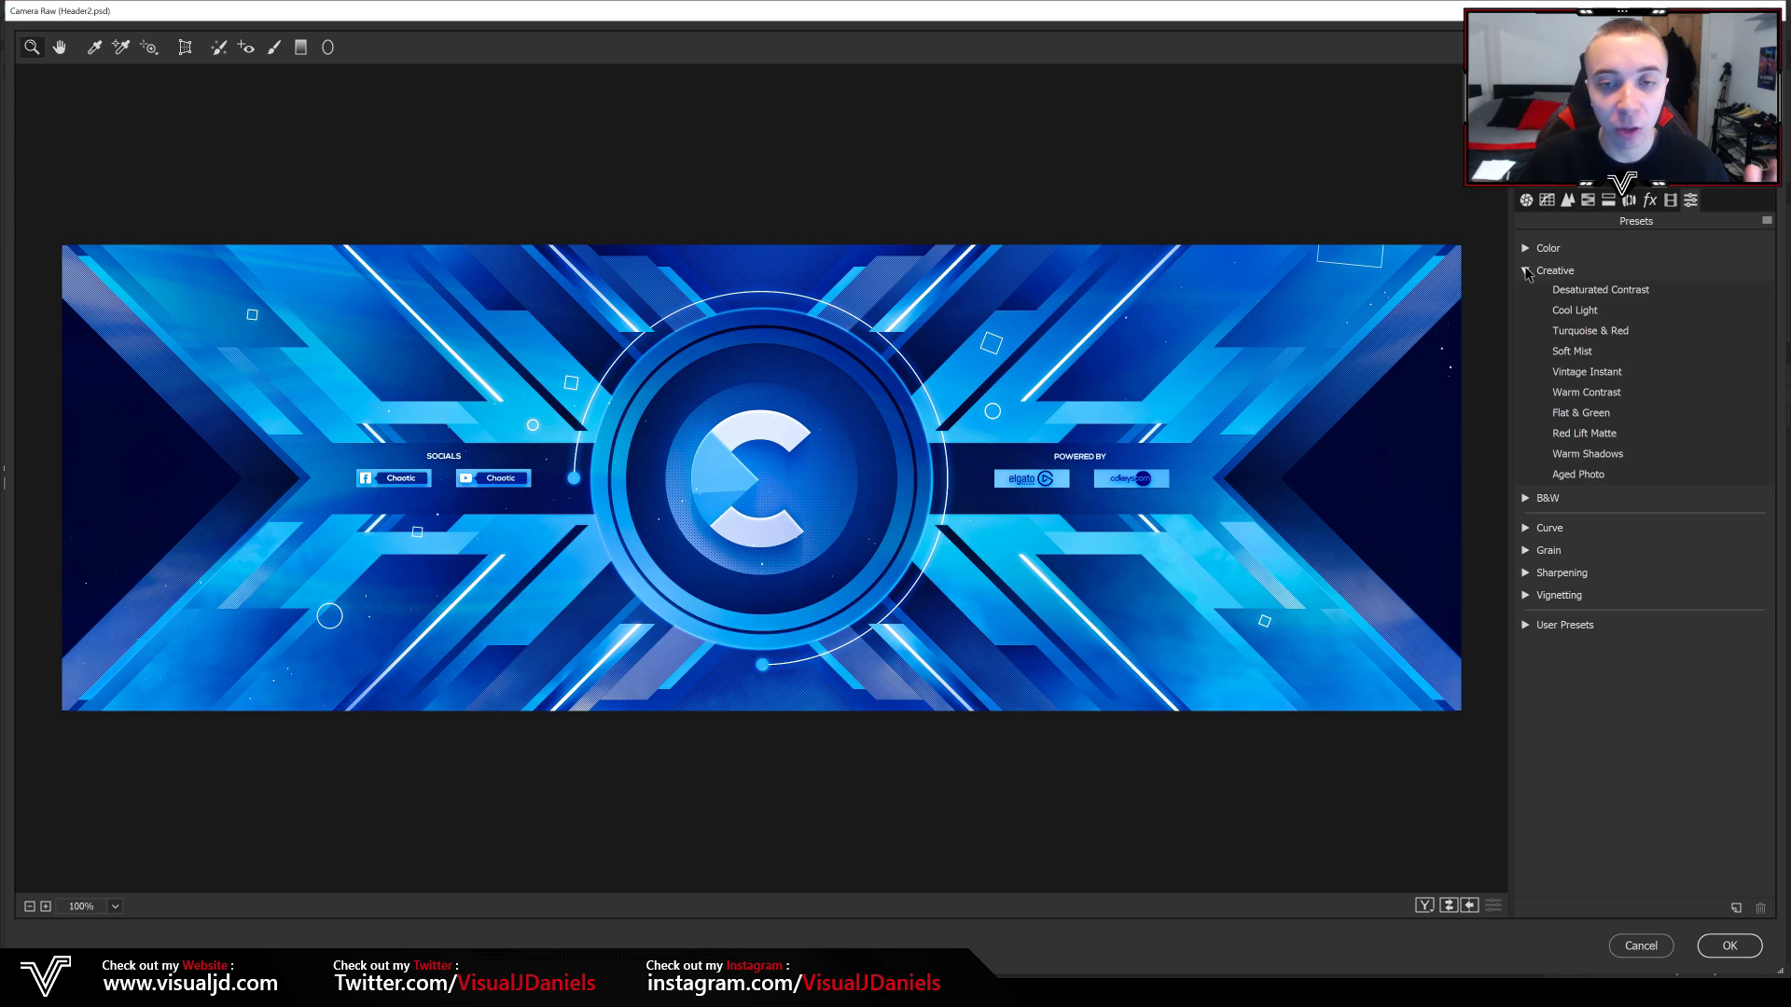
left_click(1526, 272)
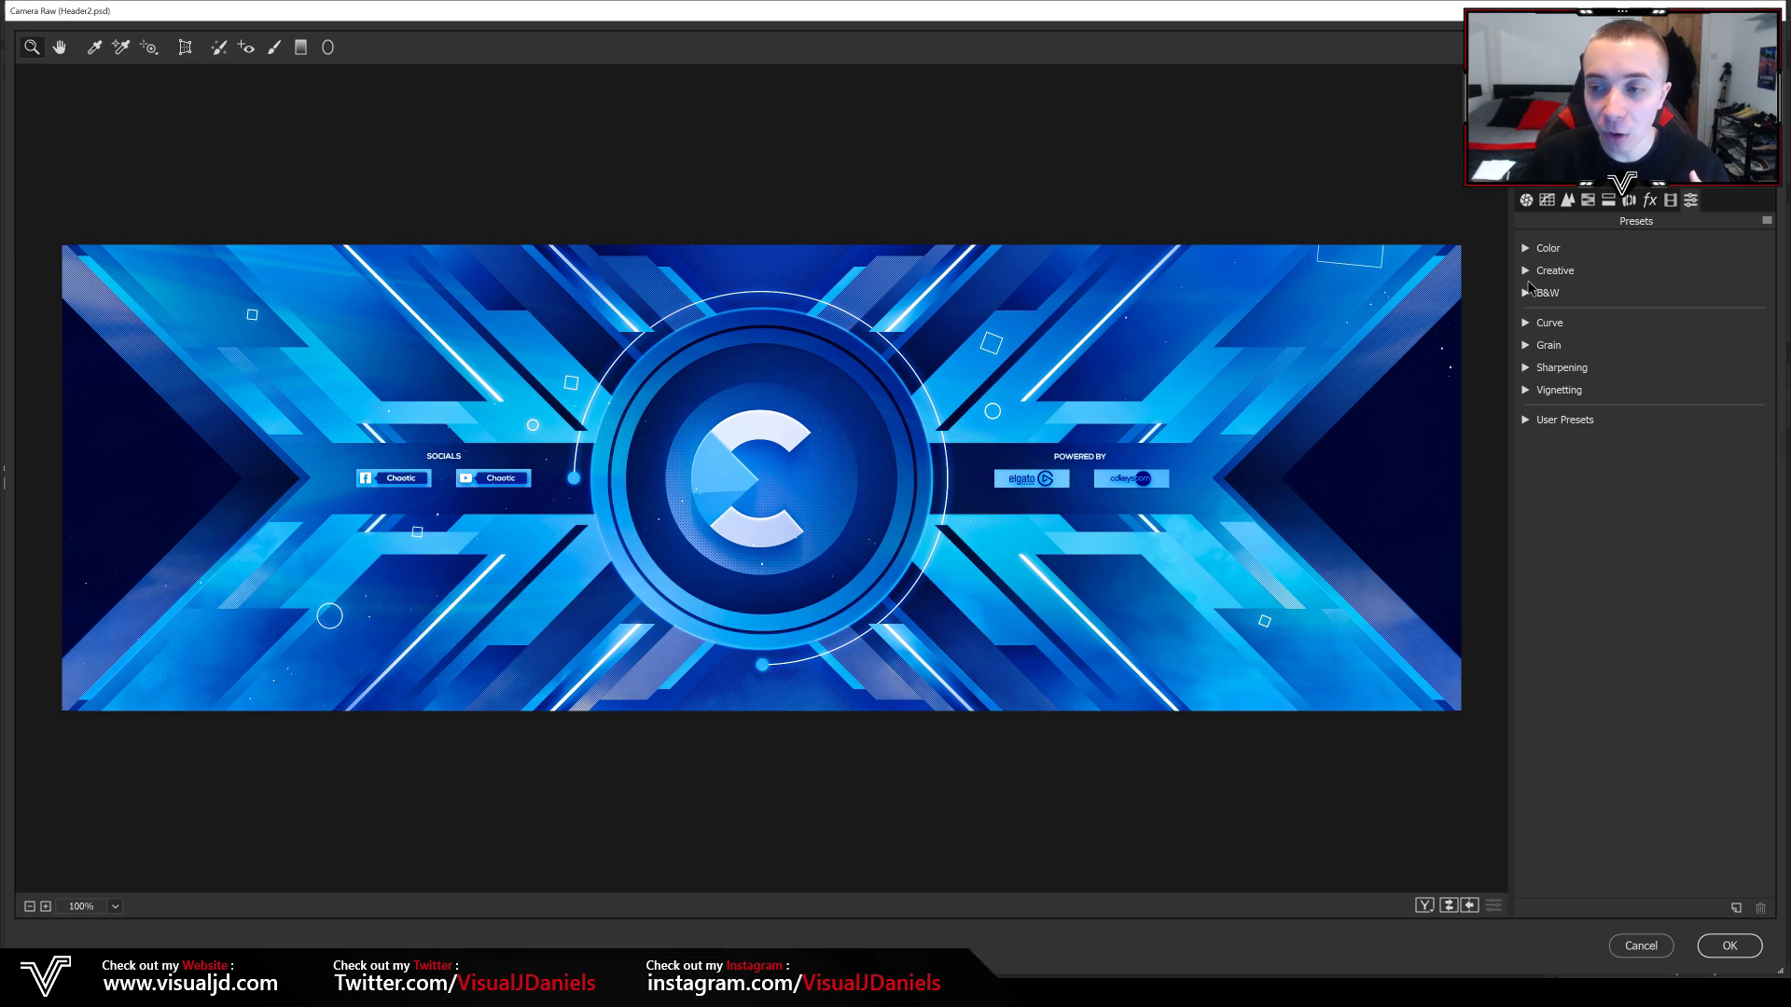
left_click(1527, 347)
left_click(1527, 347)
left_click(1526, 324)
left_click(1526, 324)
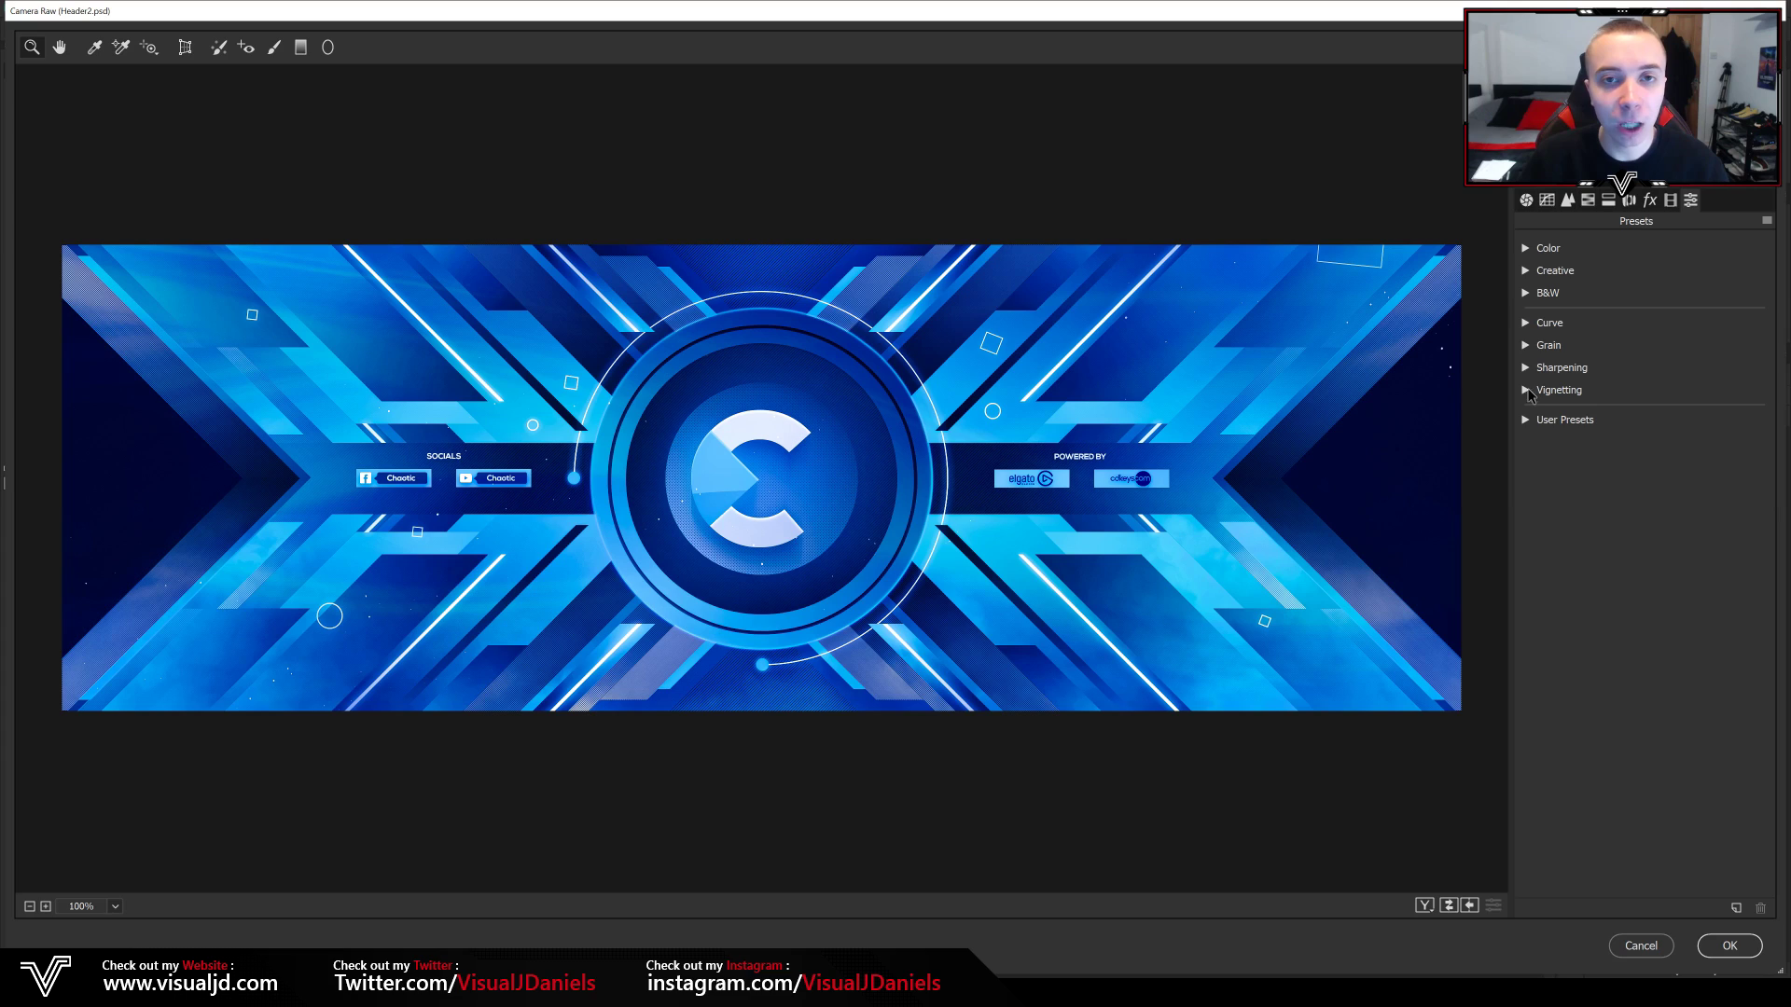
- Compare before and after in a top/bottom split, then apply the Camera Raw edits
left_click(1426, 908)
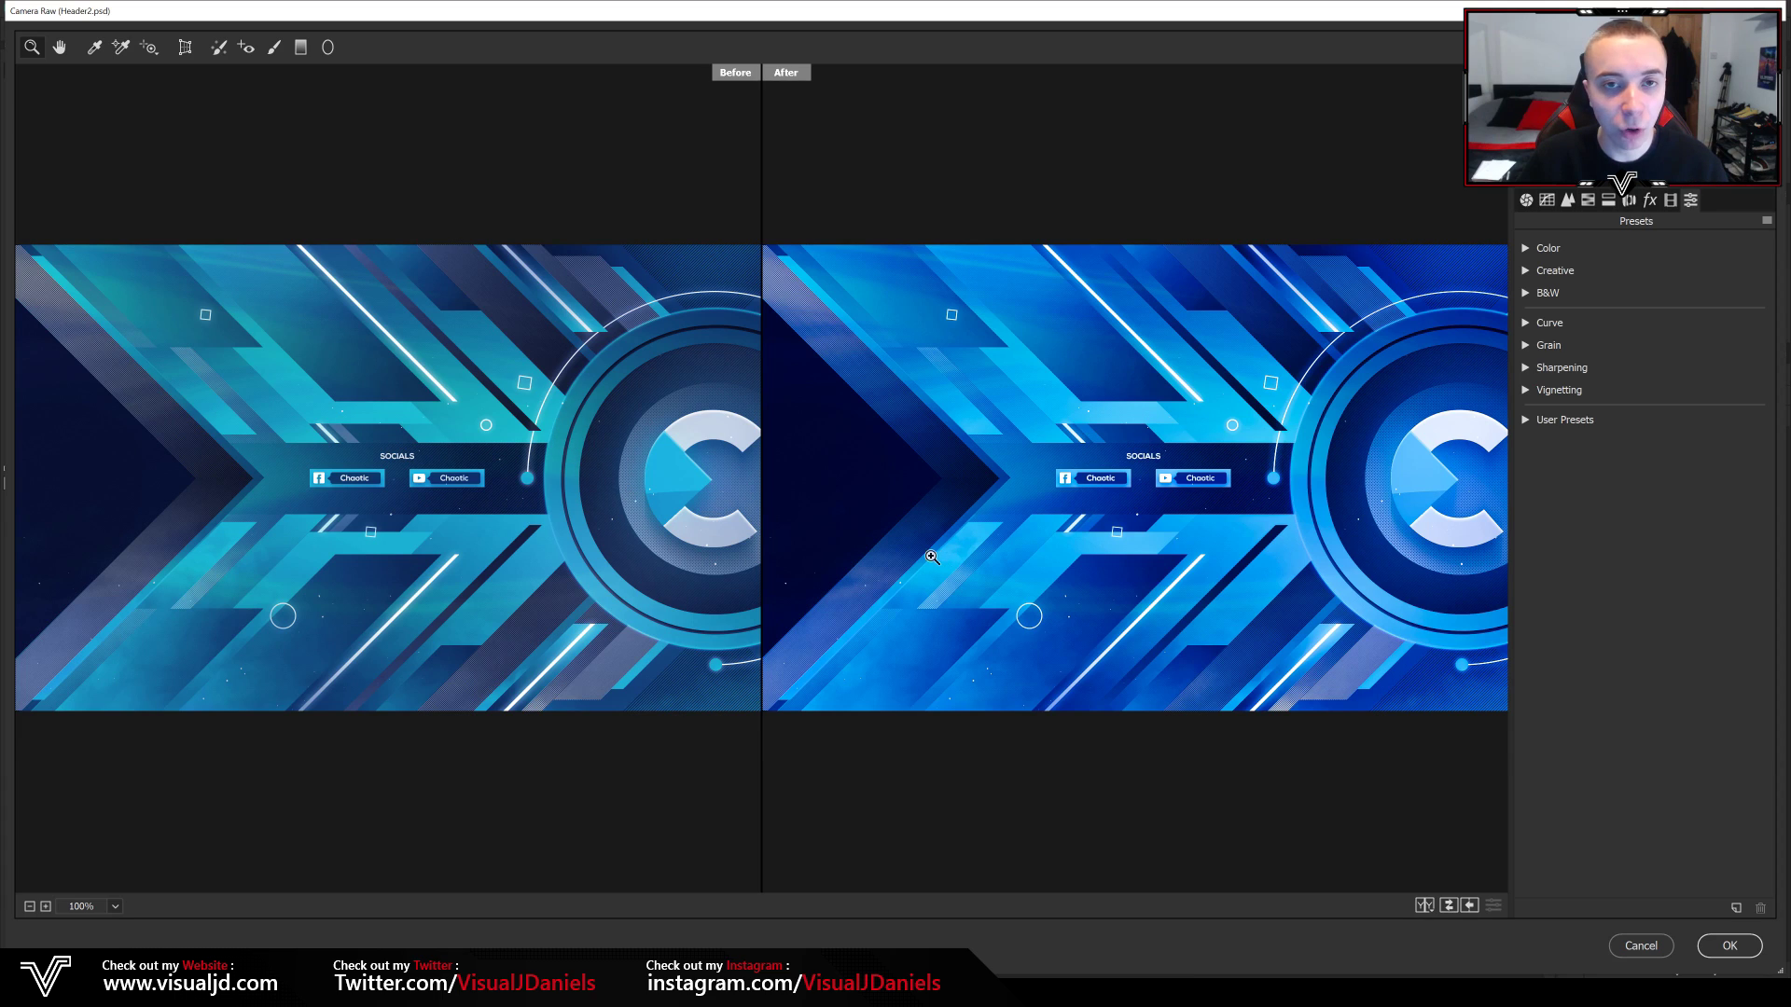
key("q")
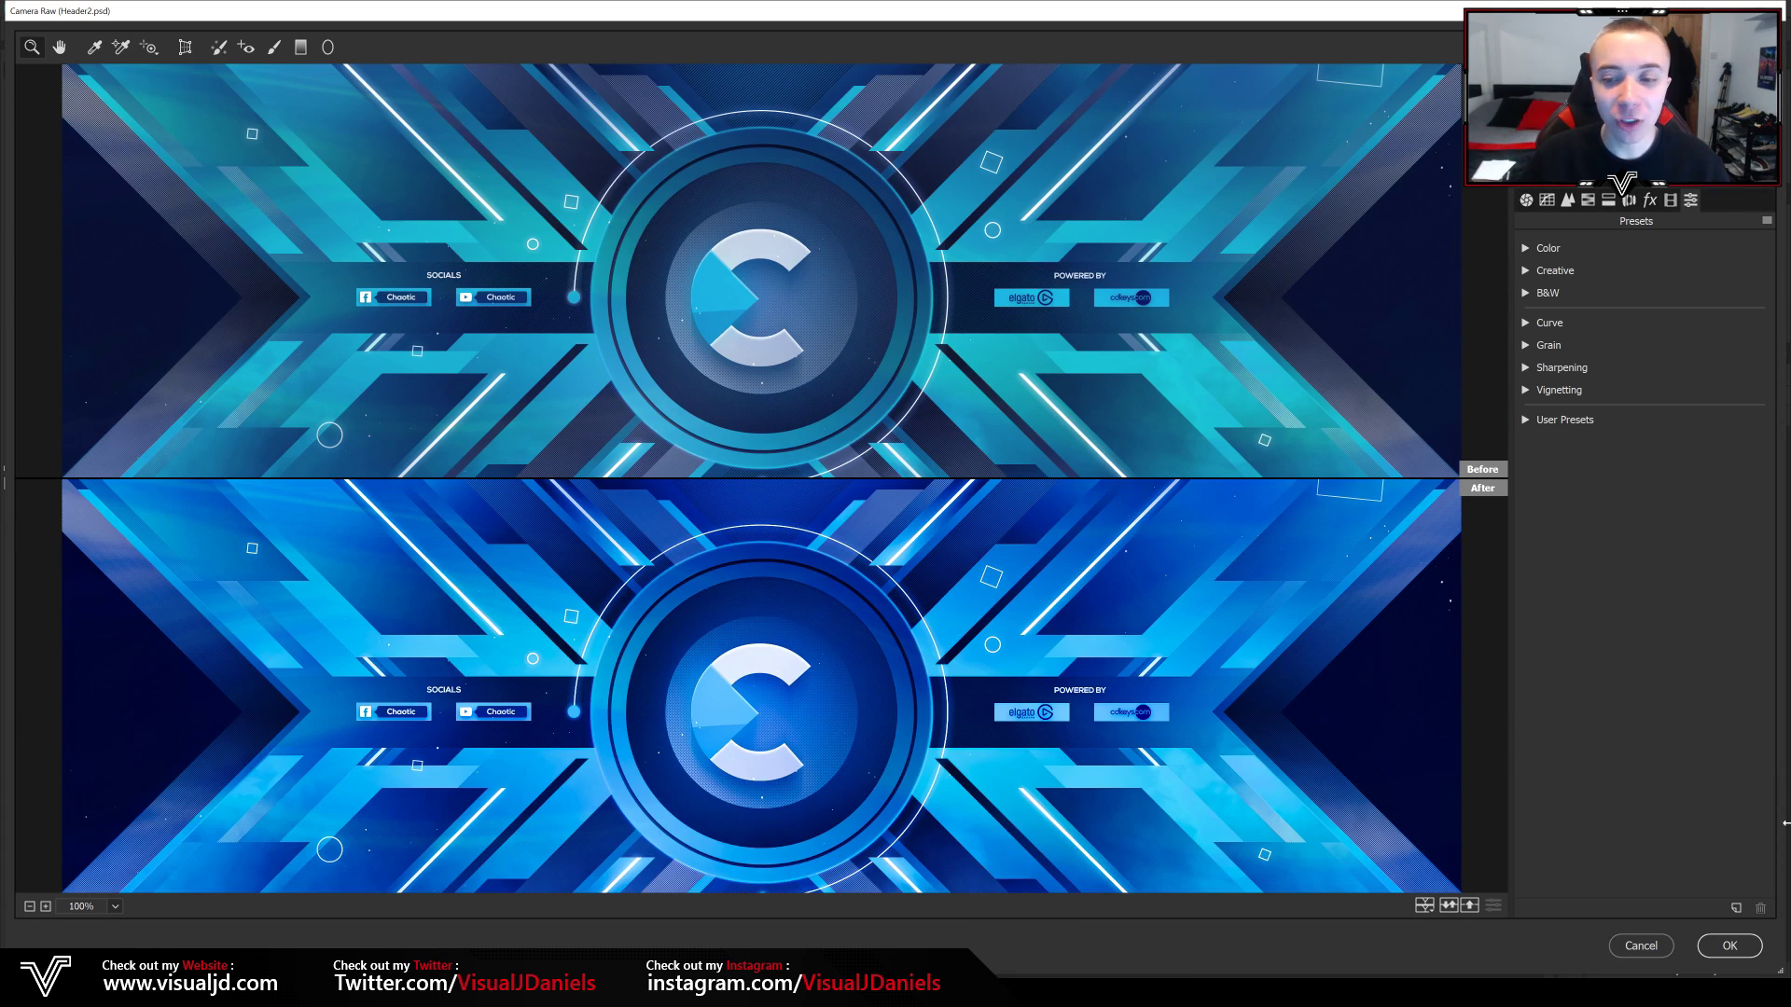
left_click(1728, 947)
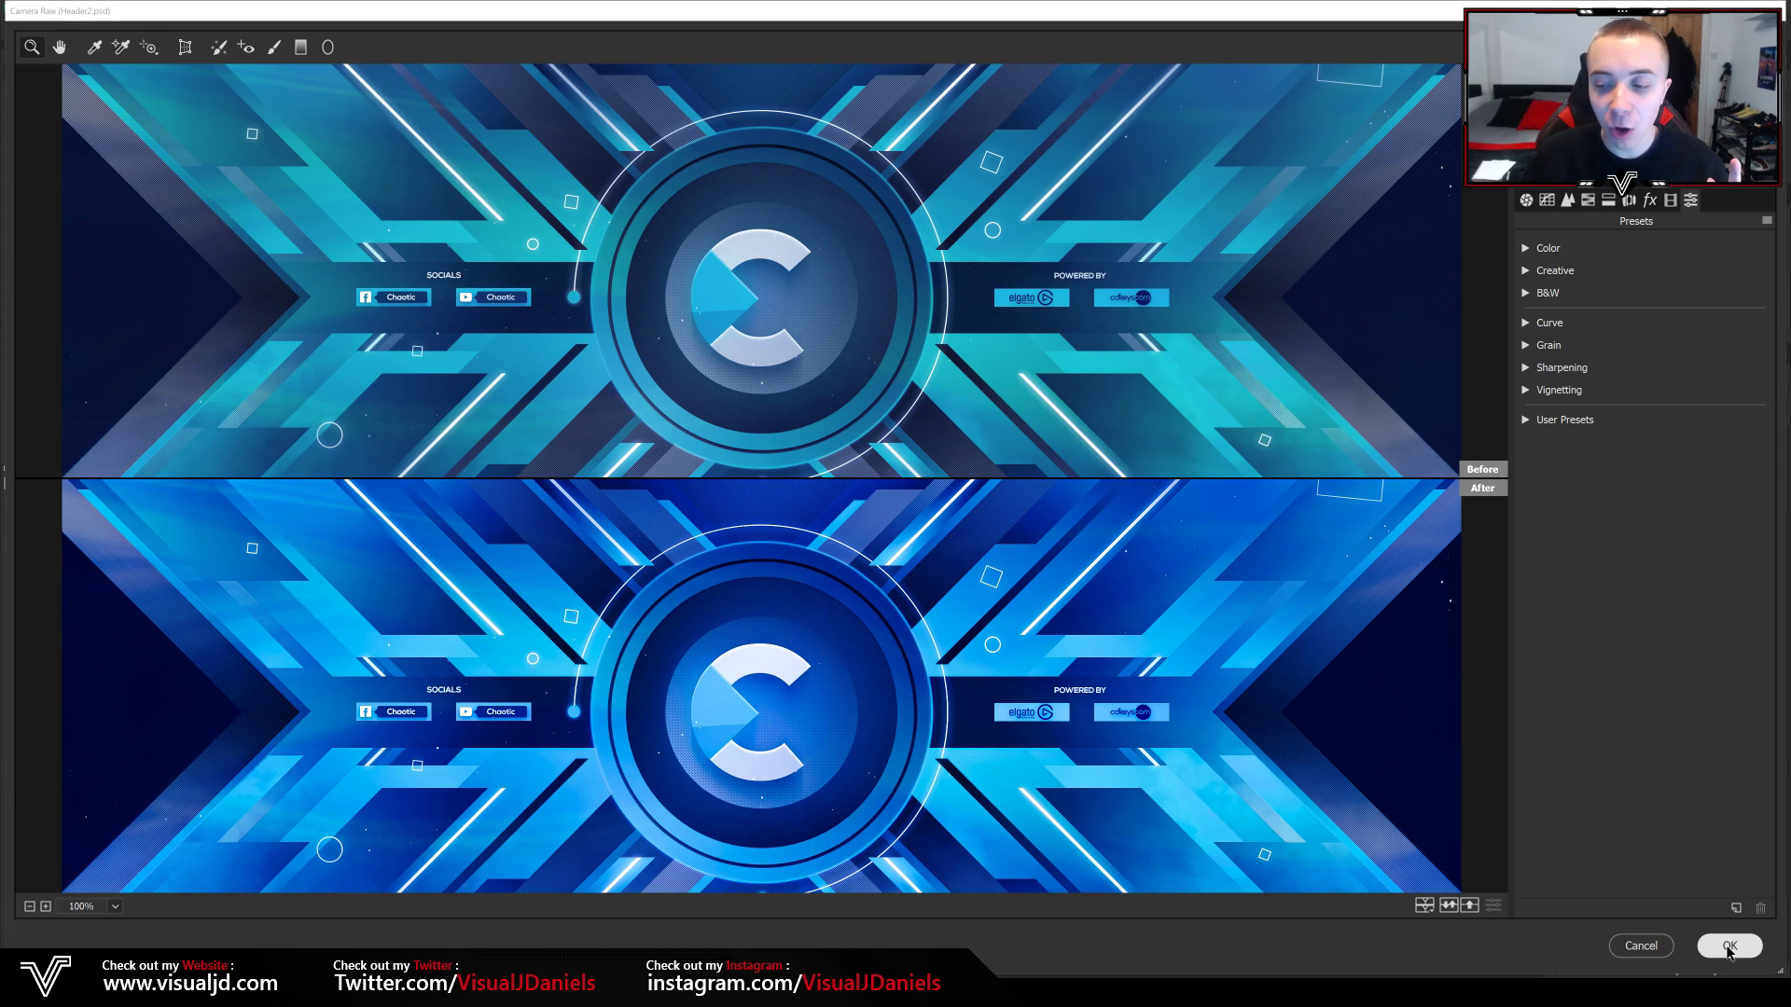